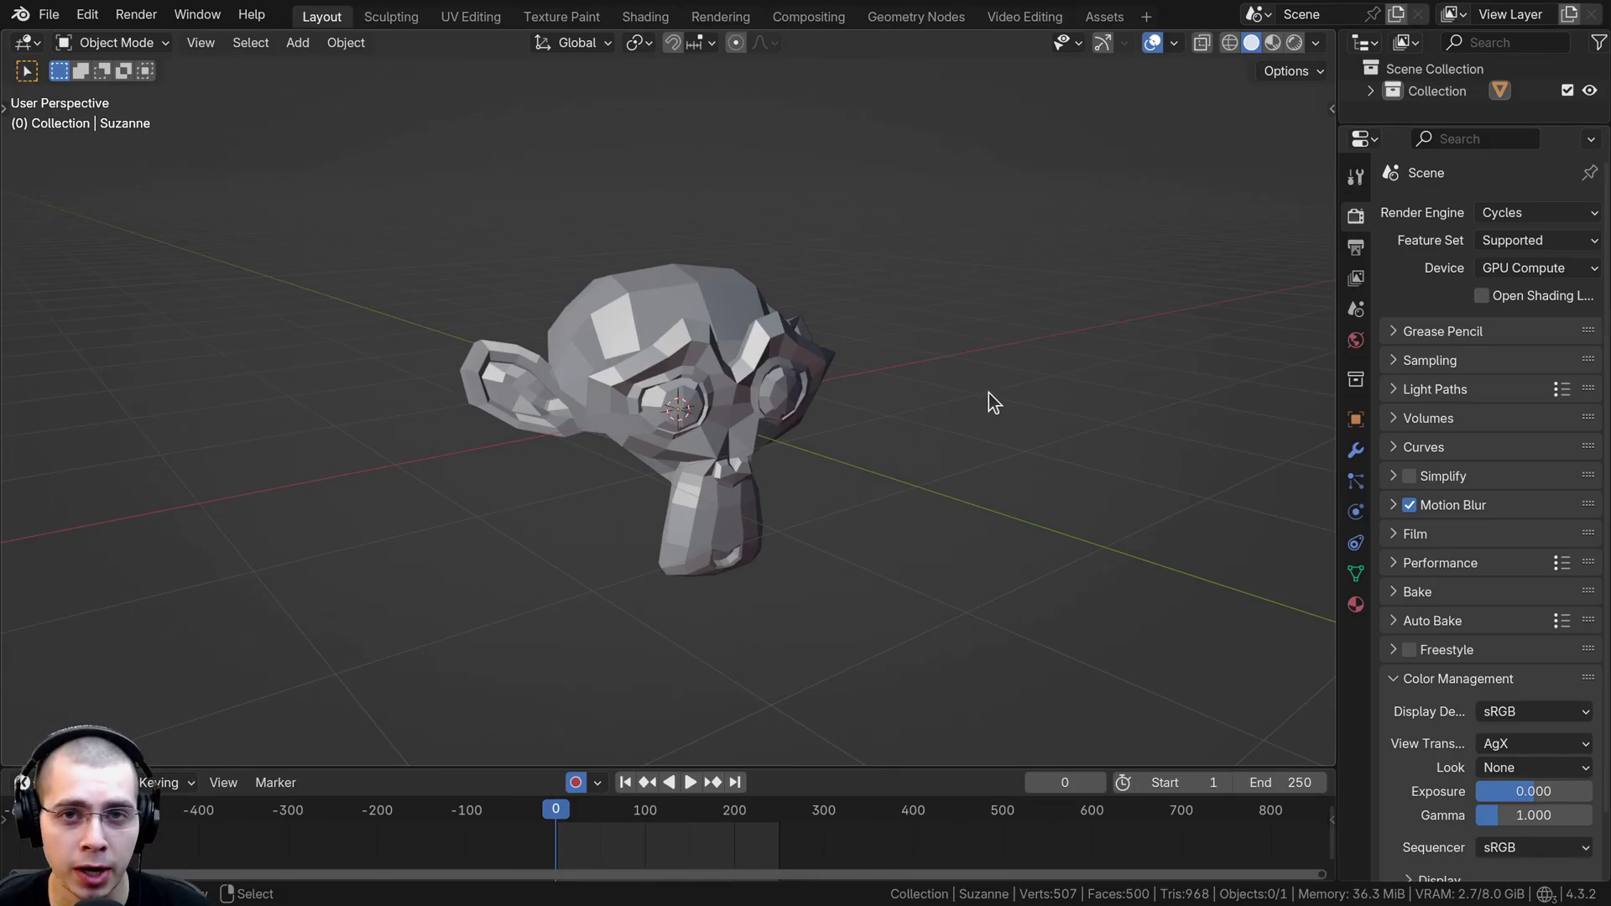
Play the monkey head's animation and return the playhead to frame 0
key(space)
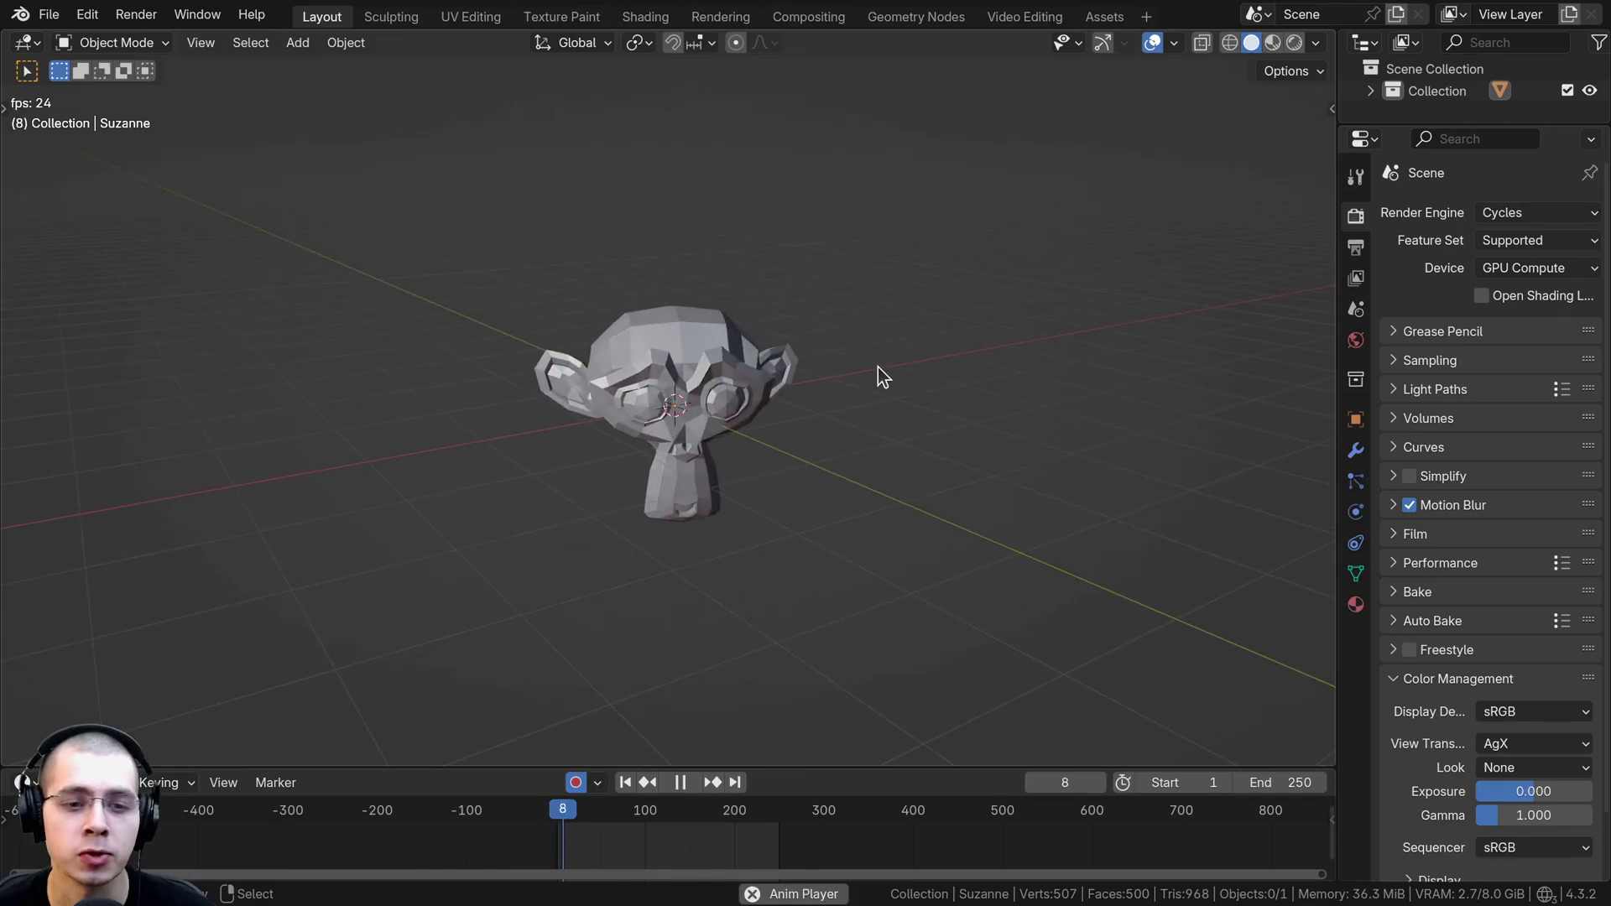
drag(598, 812, 551, 818)
key(Escape)
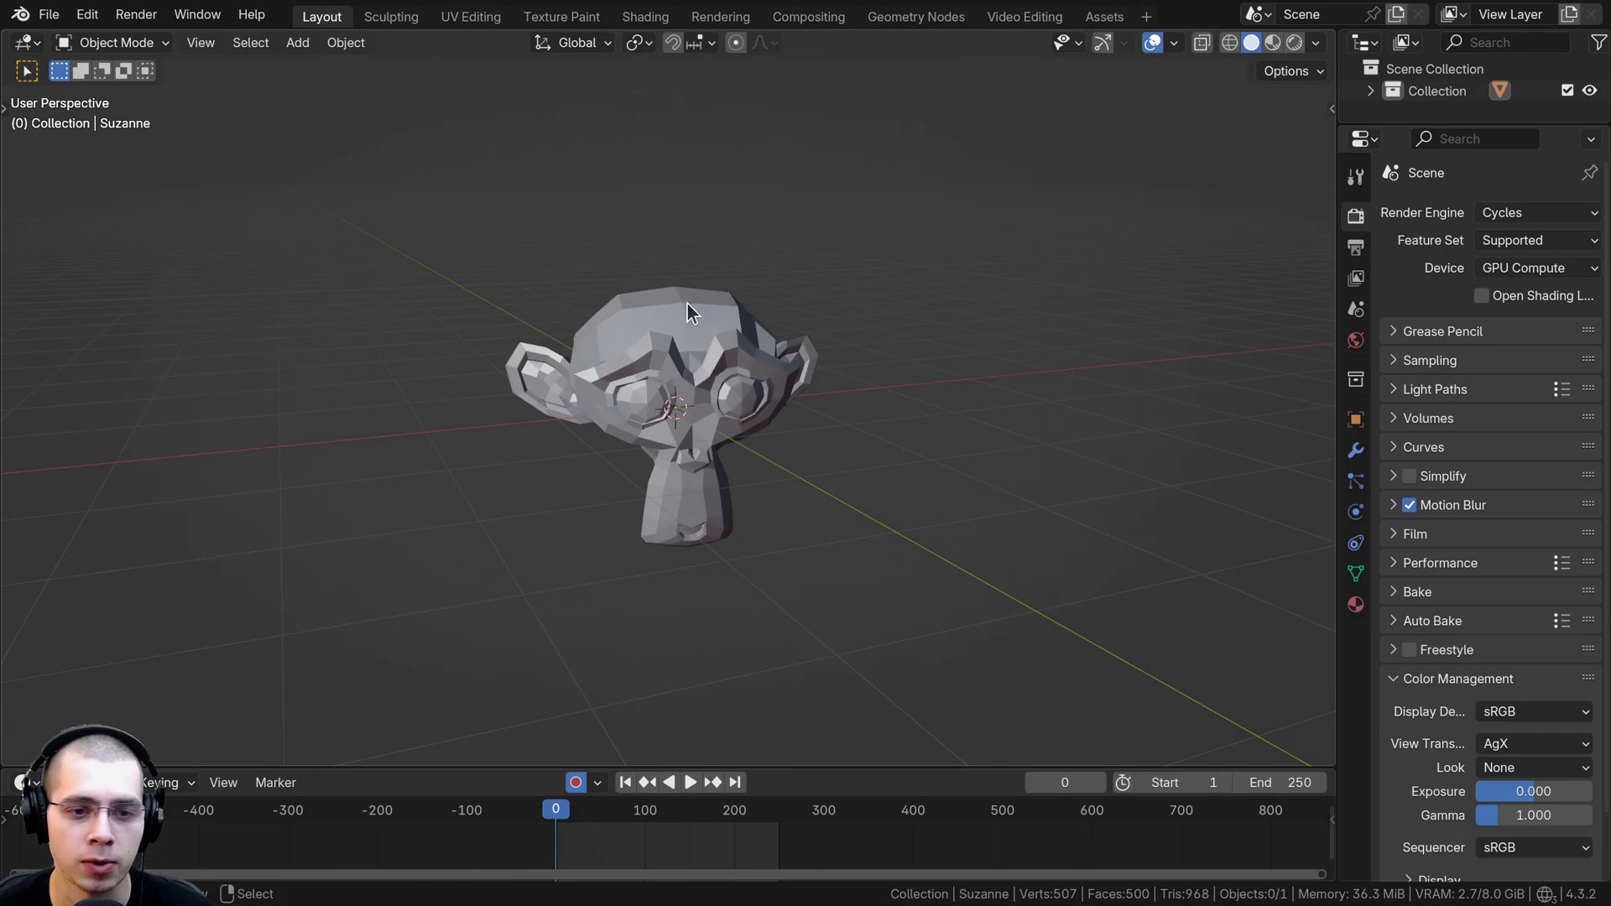
Add a camera to the scene and align it to the current view of the monkey head
key(shift+a)
mouse_move(686, 304)
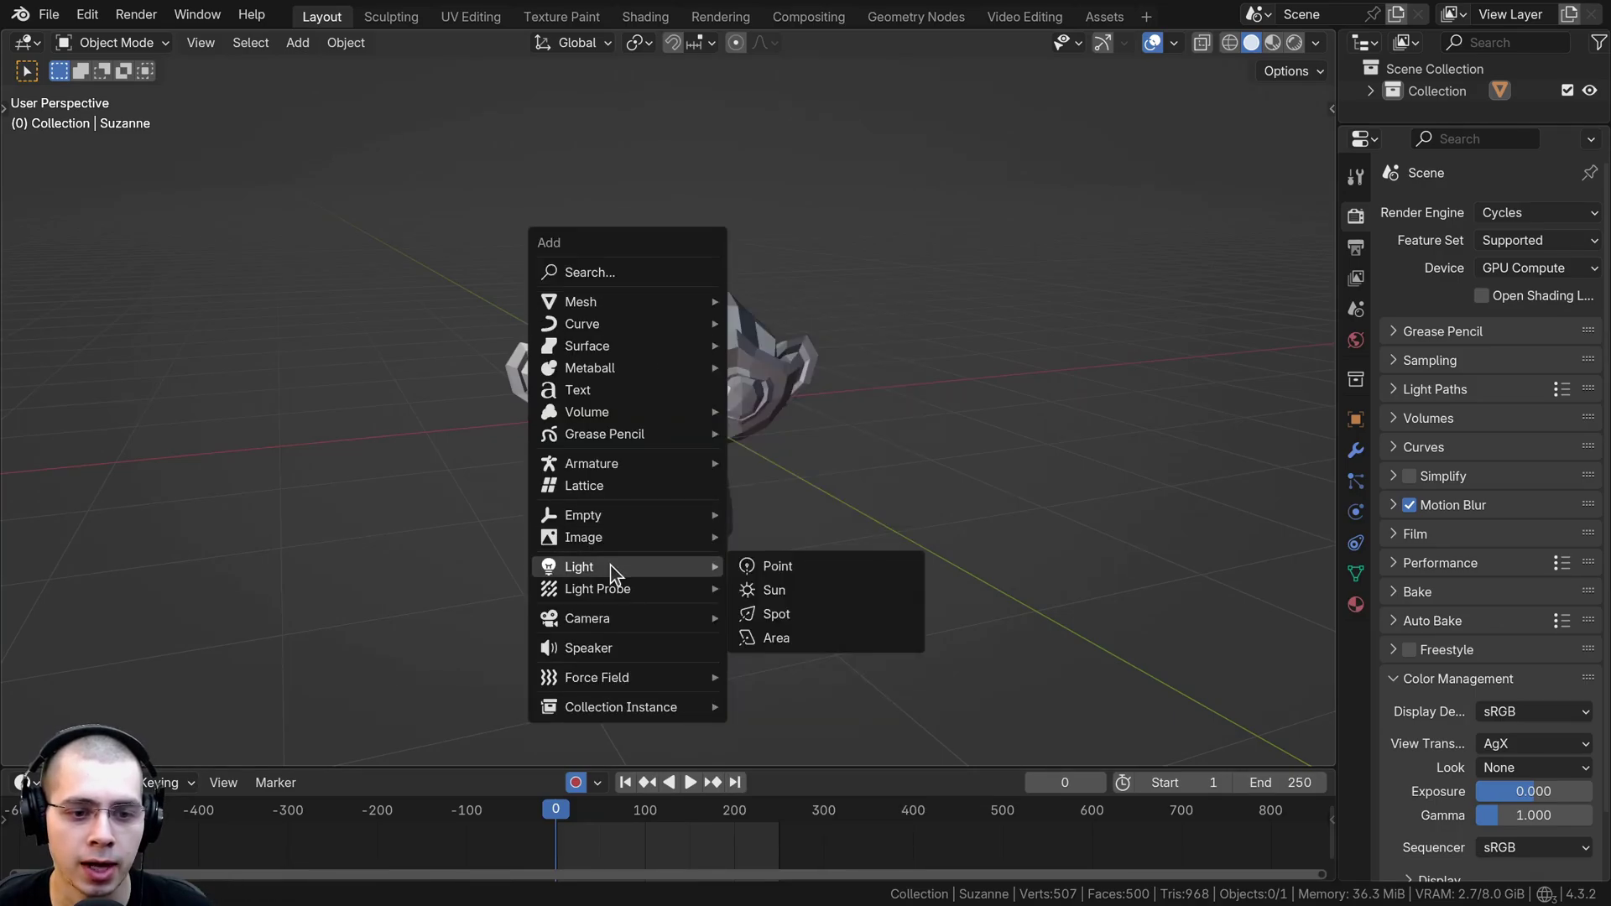
mouse_move(665, 618)
click(784, 618)
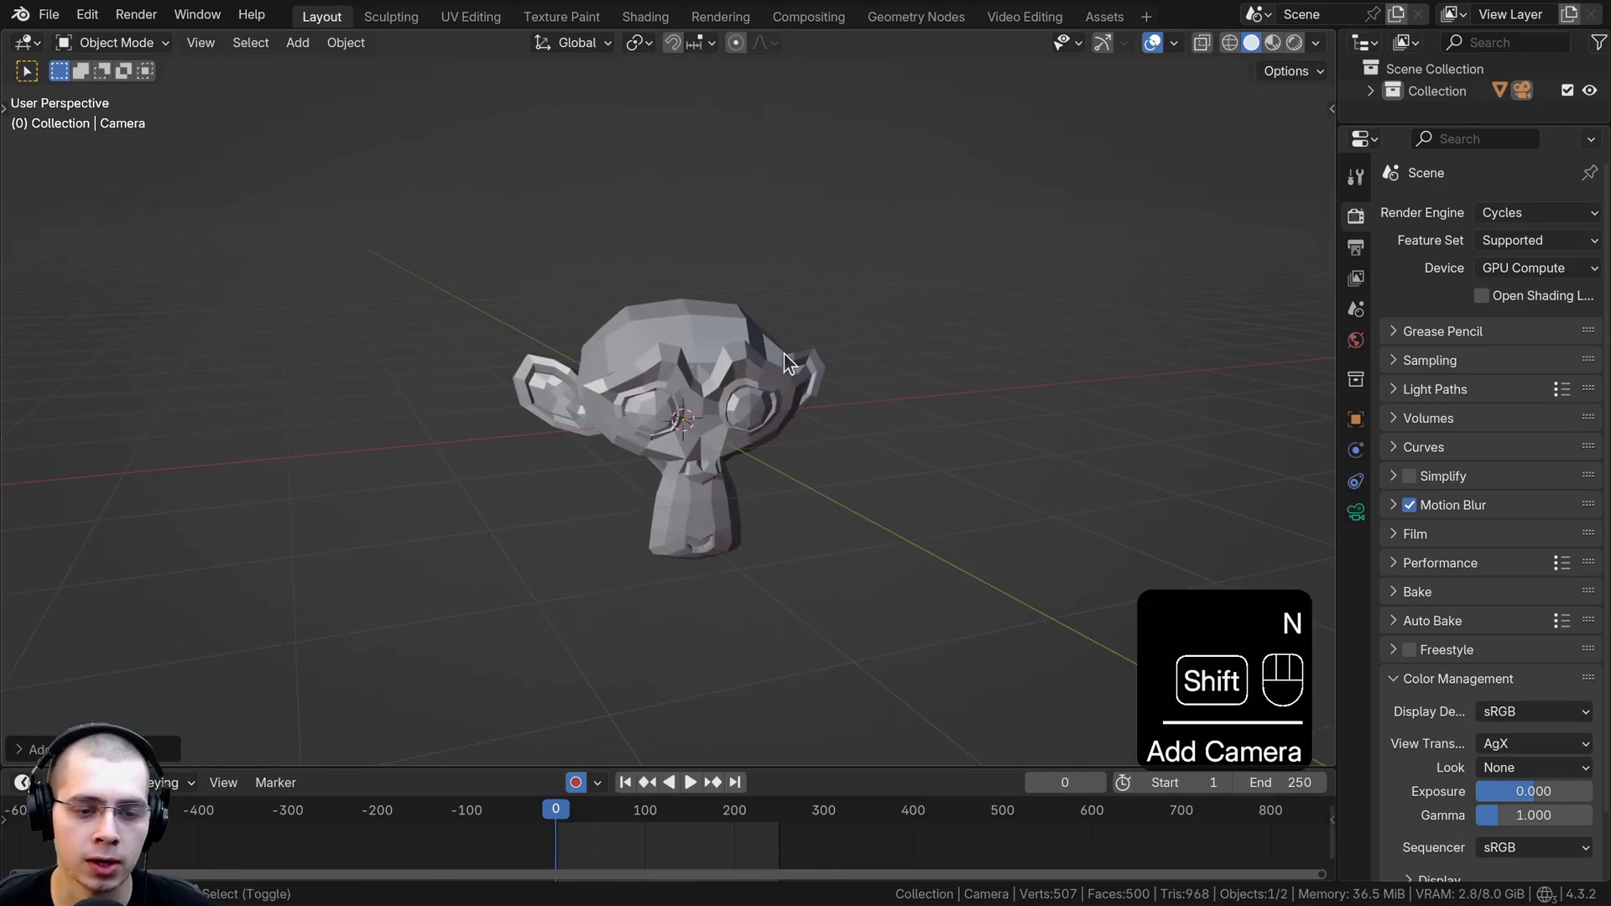
key(ctrl+alt+KP_0)
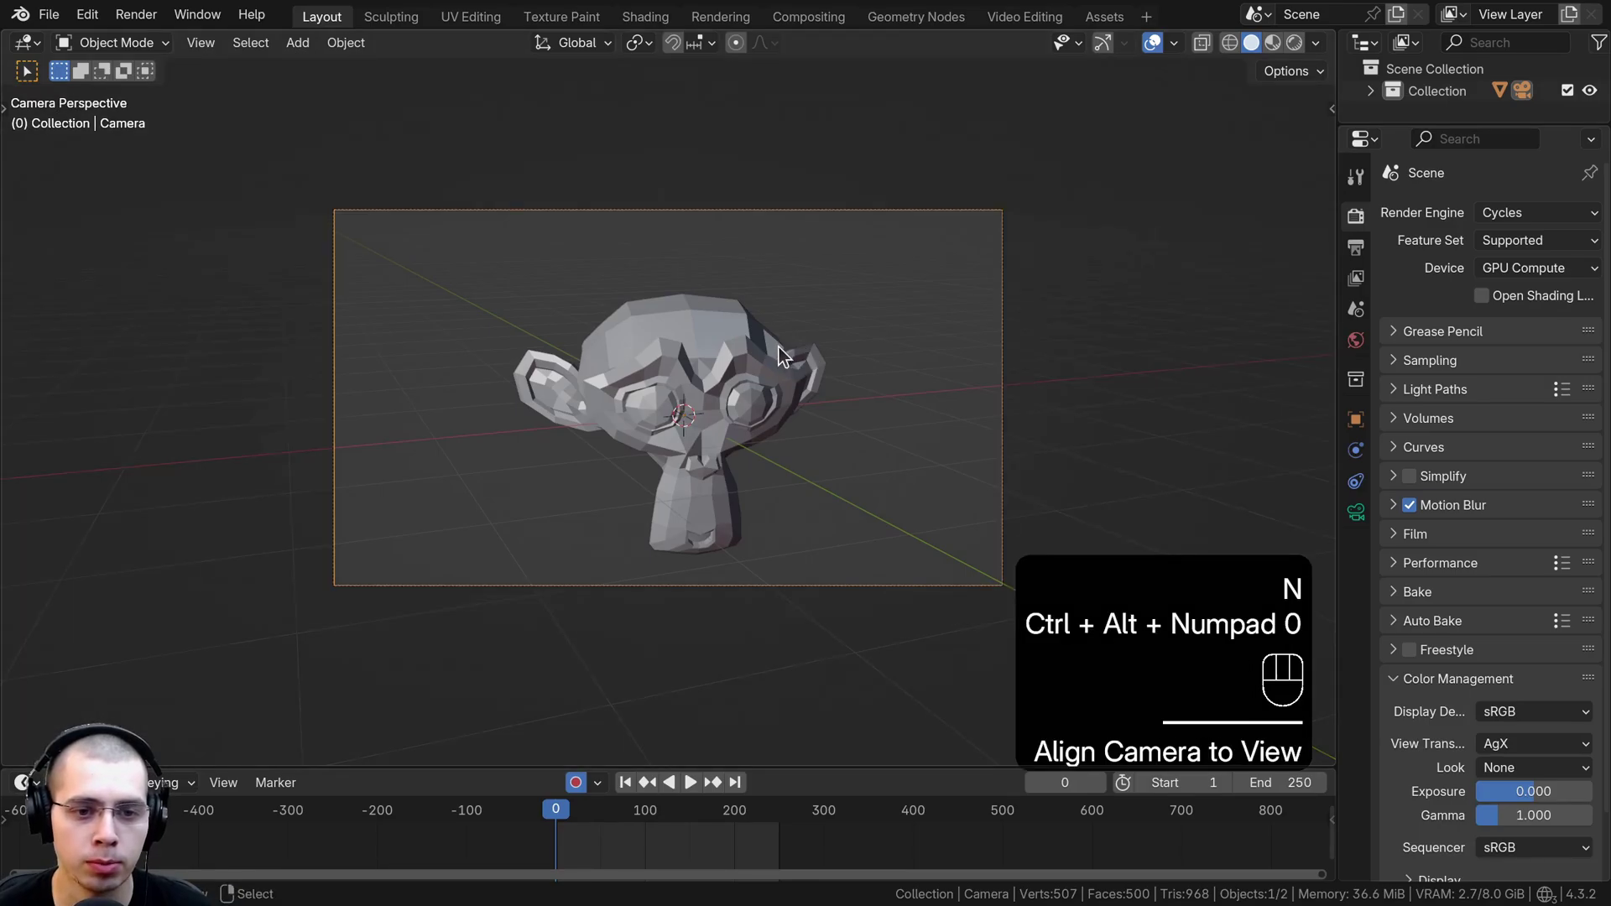
Move the camera while looking through it to adjust the framing of the monkey head
key(g)
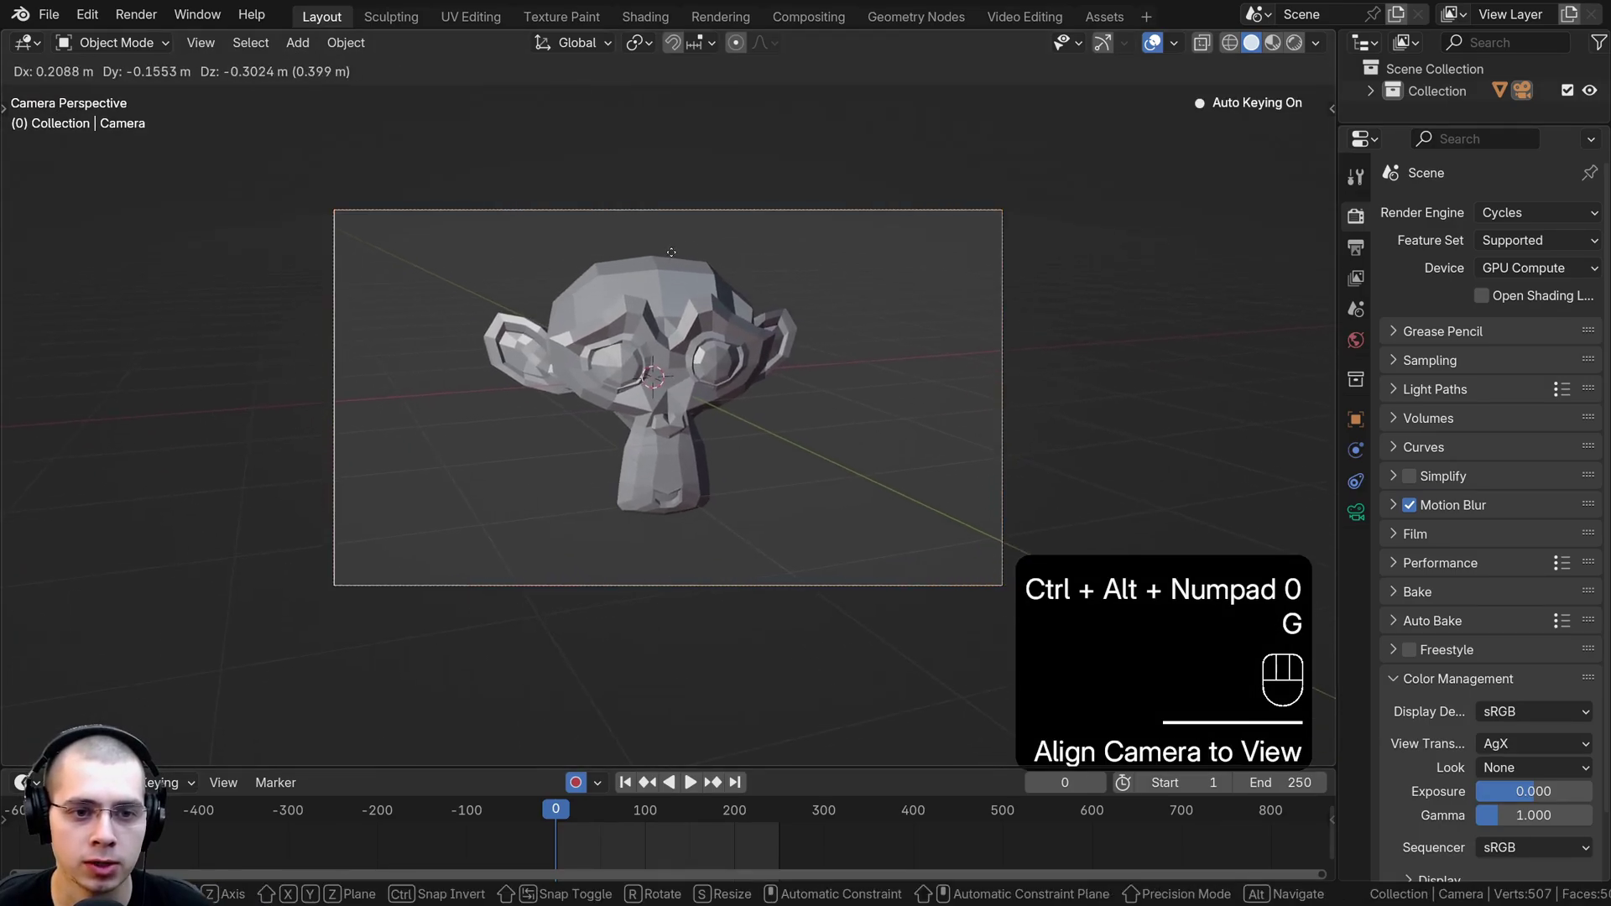
click(666, 253)
scroll(604, 826, up, 4)
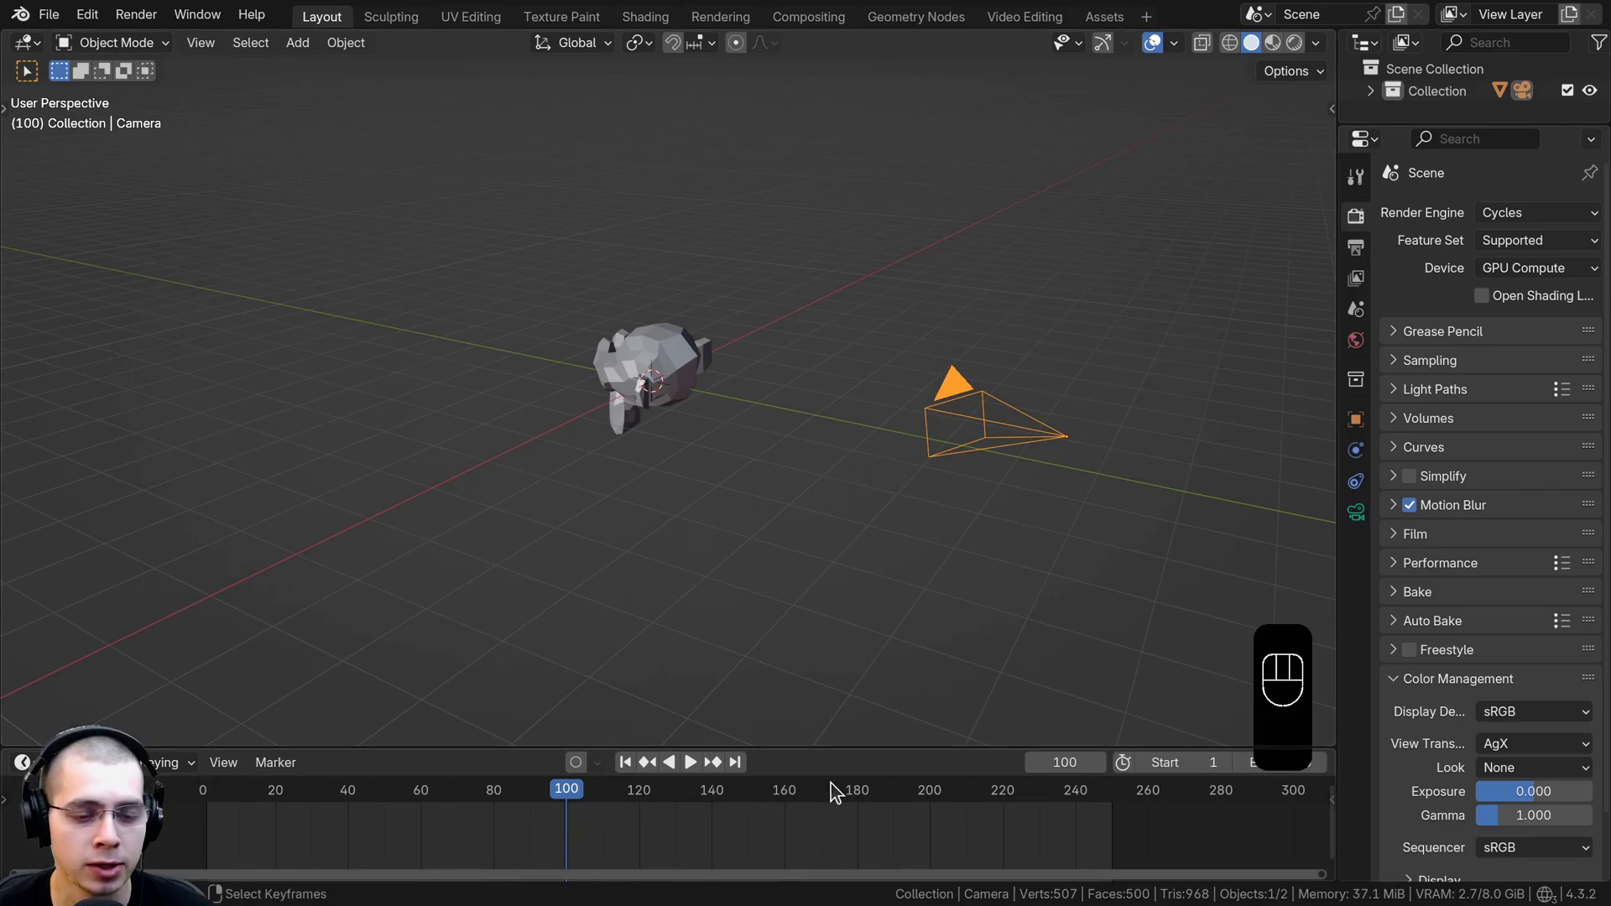
Go to frame 99 and duplicate the camera, placing the copy beside the monkey head
drag(565, 797, 561, 796)
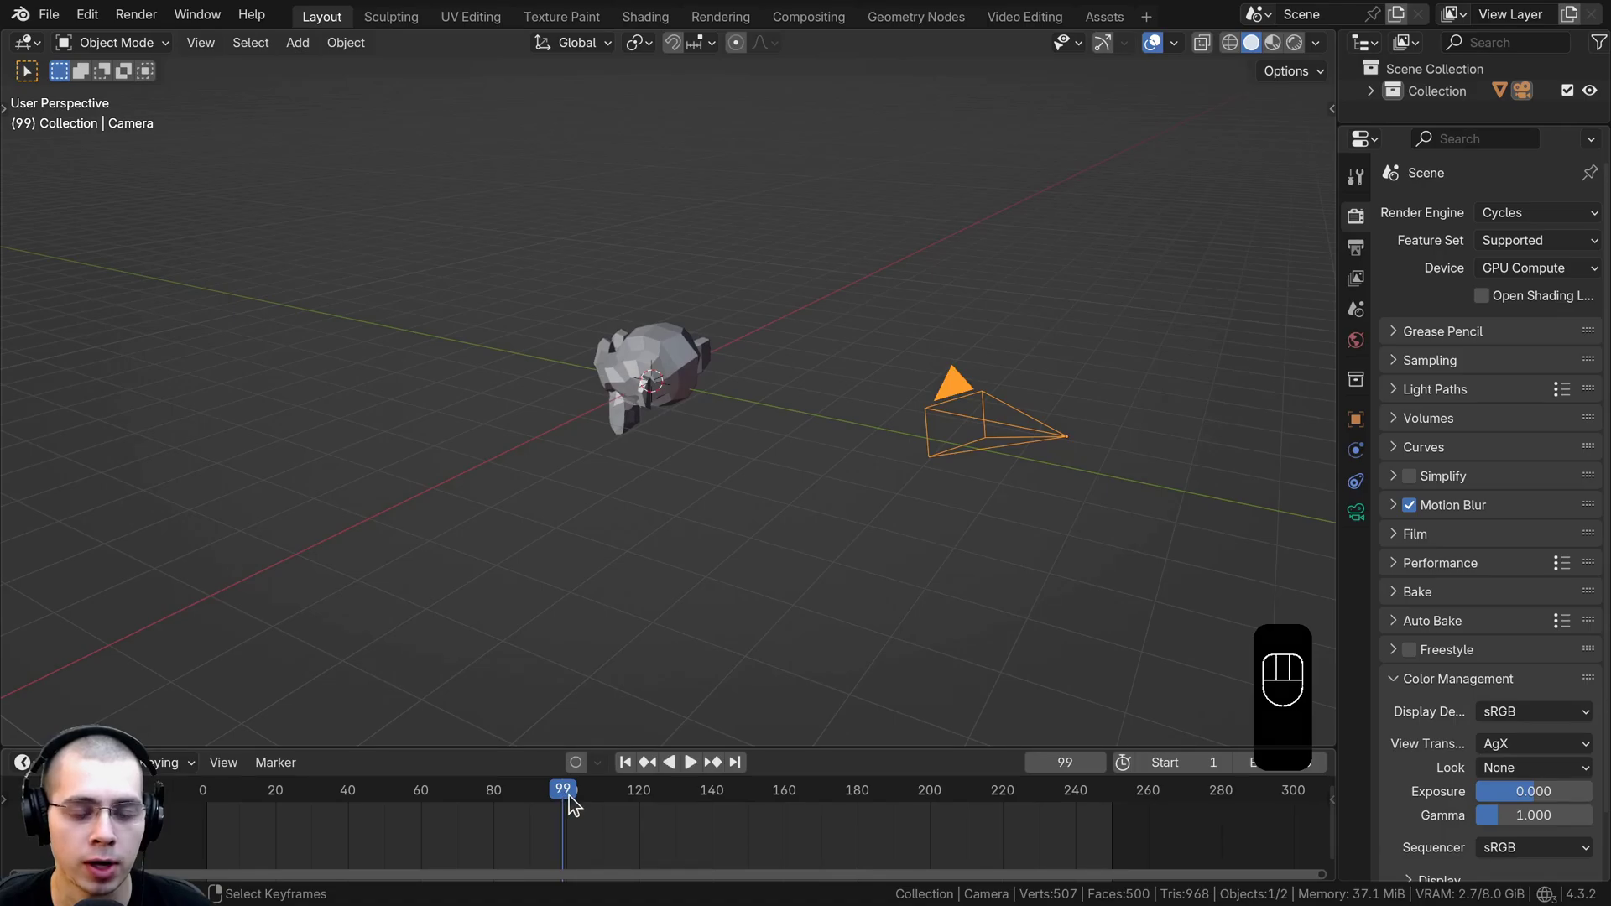
middle_drag(1015, 399, 1012, 385)
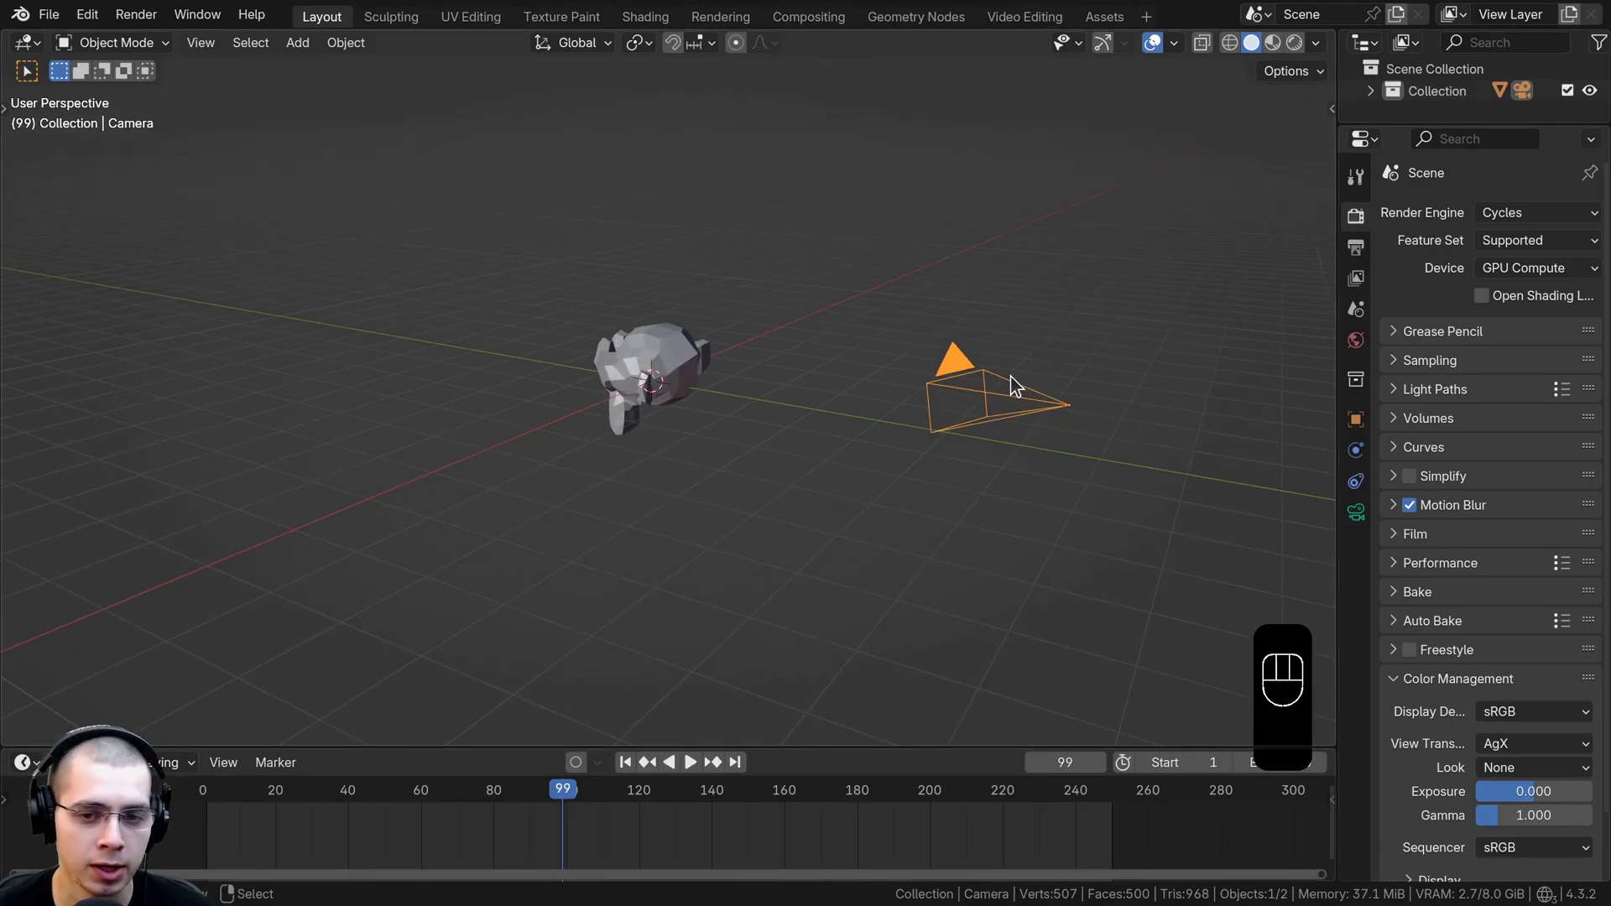
key(shift+d)
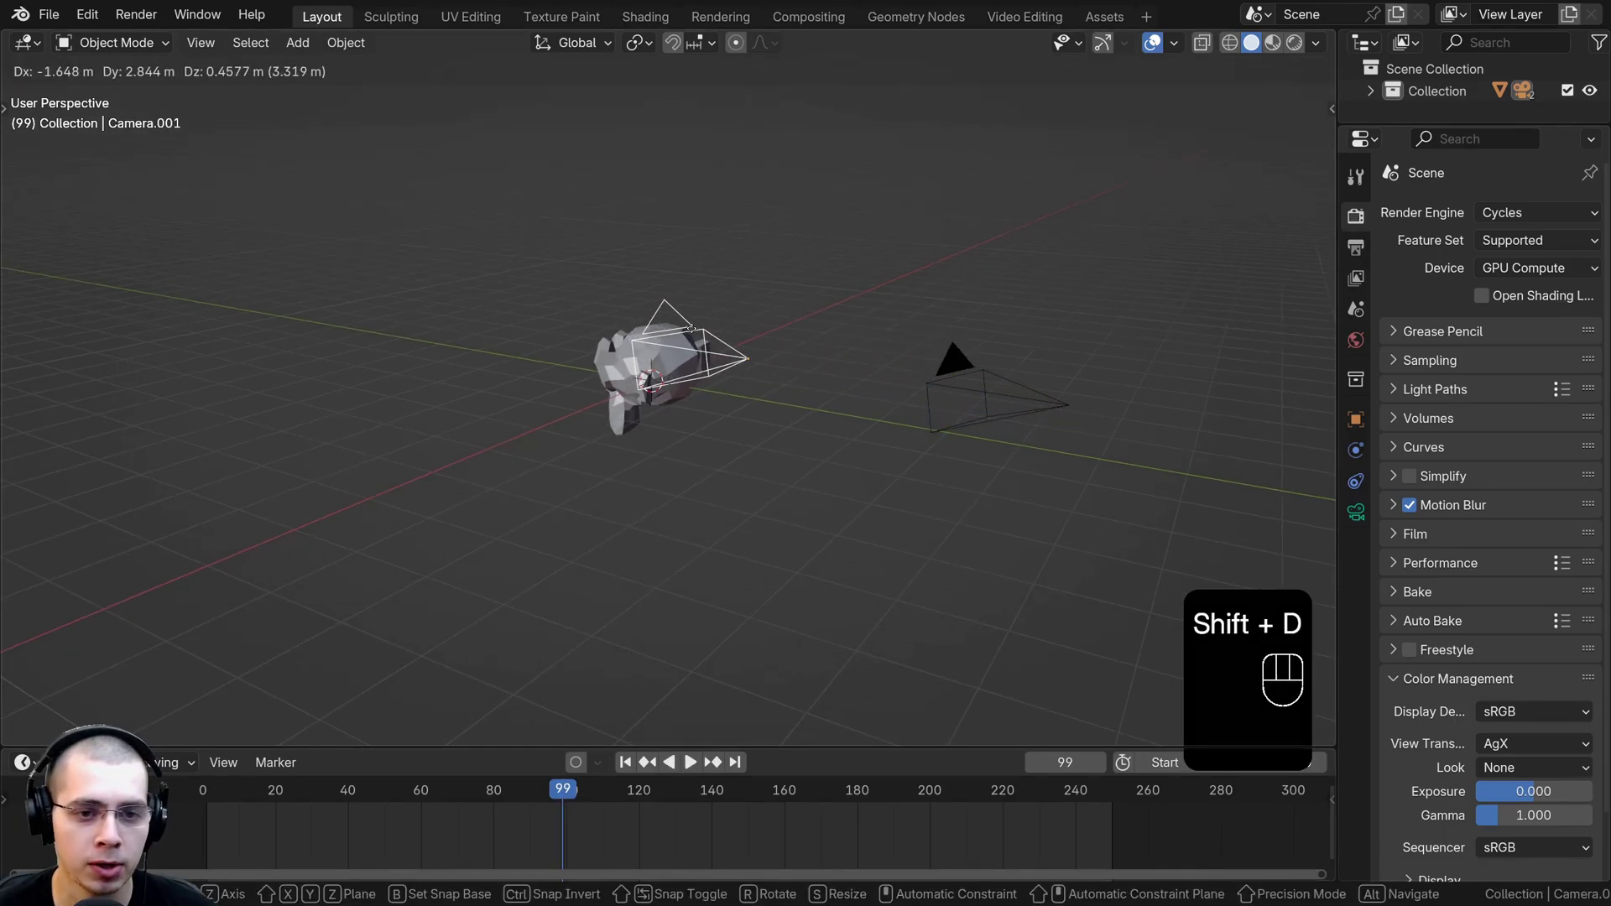
click(690, 596)
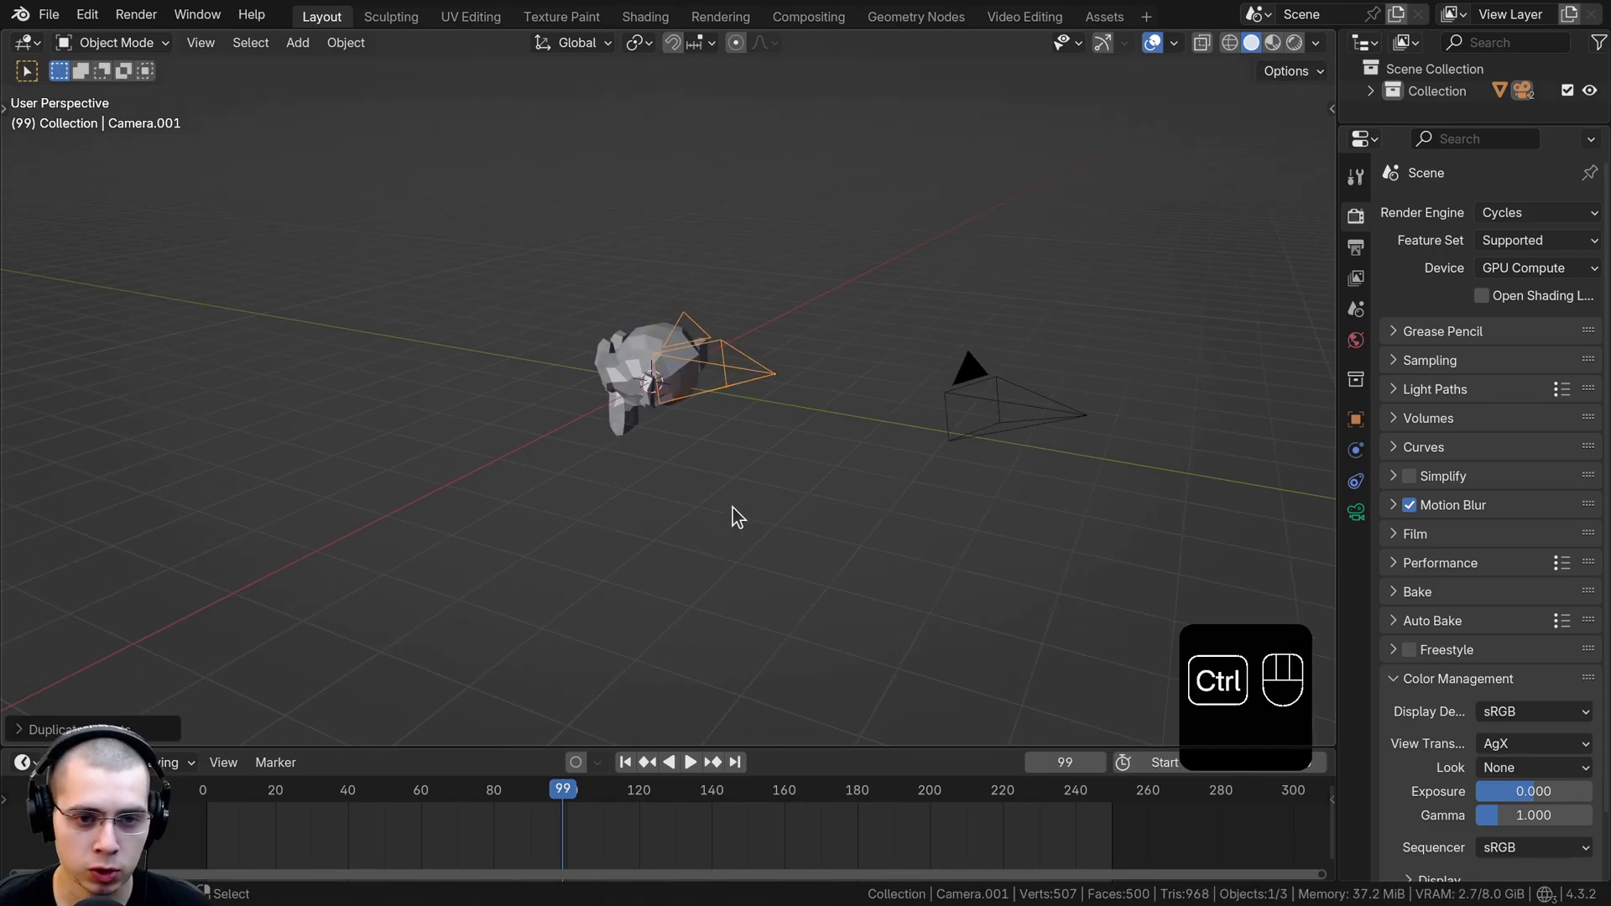
Make the duplicated camera the active scene camera and inspect its view
key(ctrl+KP_0)
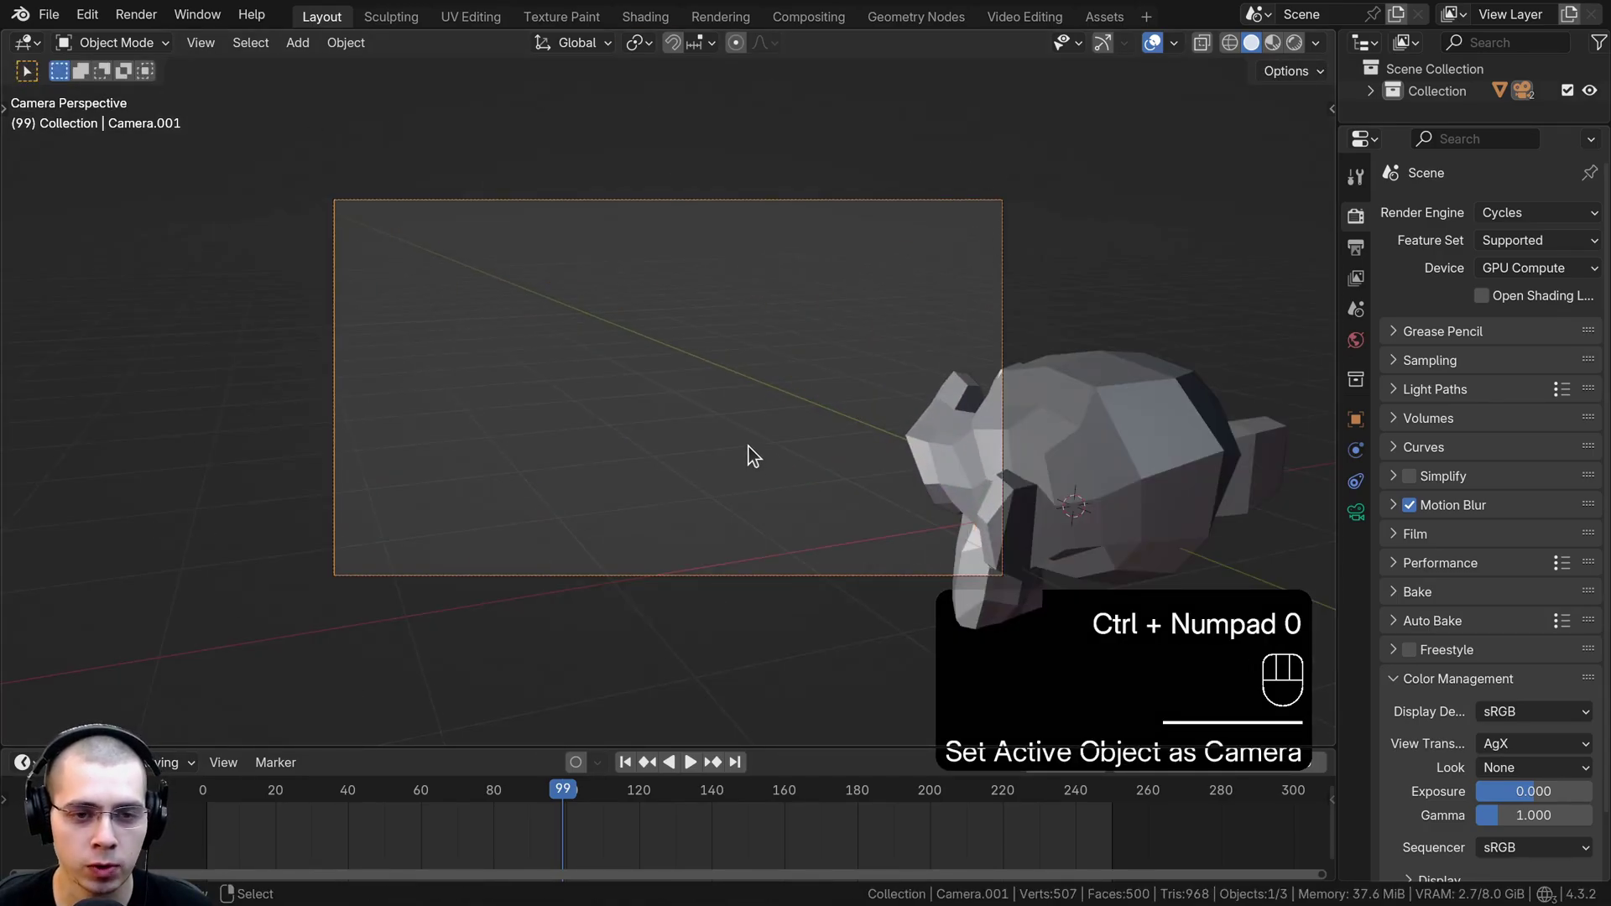
middle_drag(749, 457, 819, 446)
scroll(796, 455, down, 2)
key(g)
right_click(842, 682)
scroll(806, 470, up, 4)
Select the original camera and make it the active scene camera
key(a)
click(1019, 463)
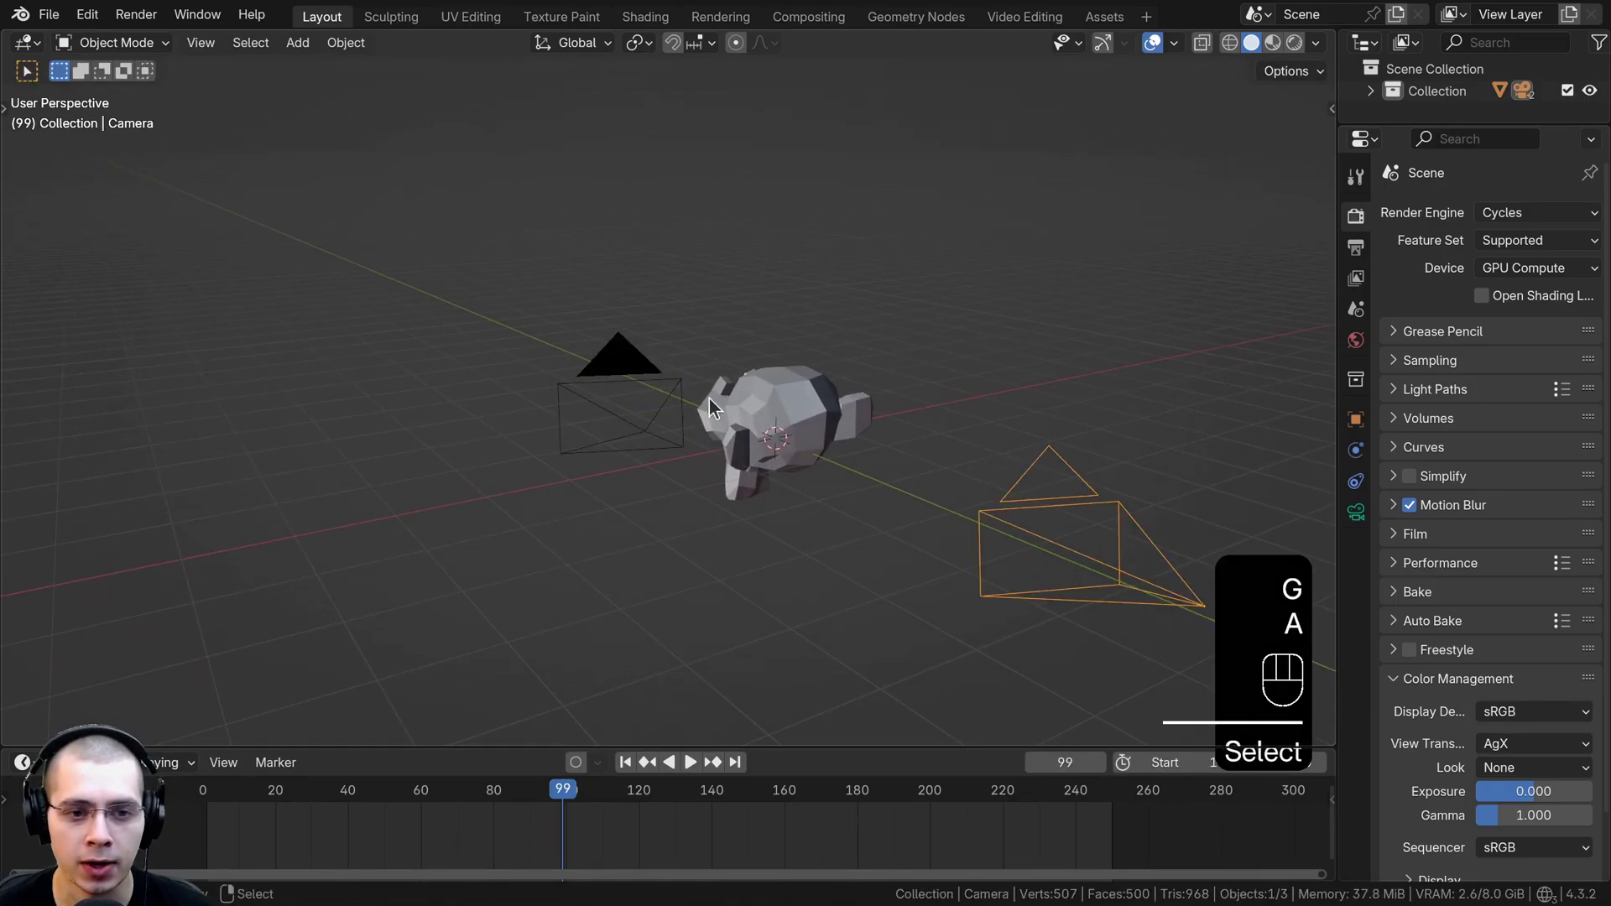
click(621, 369)
middle_drag(941, 601, 928, 406)
click(982, 482)
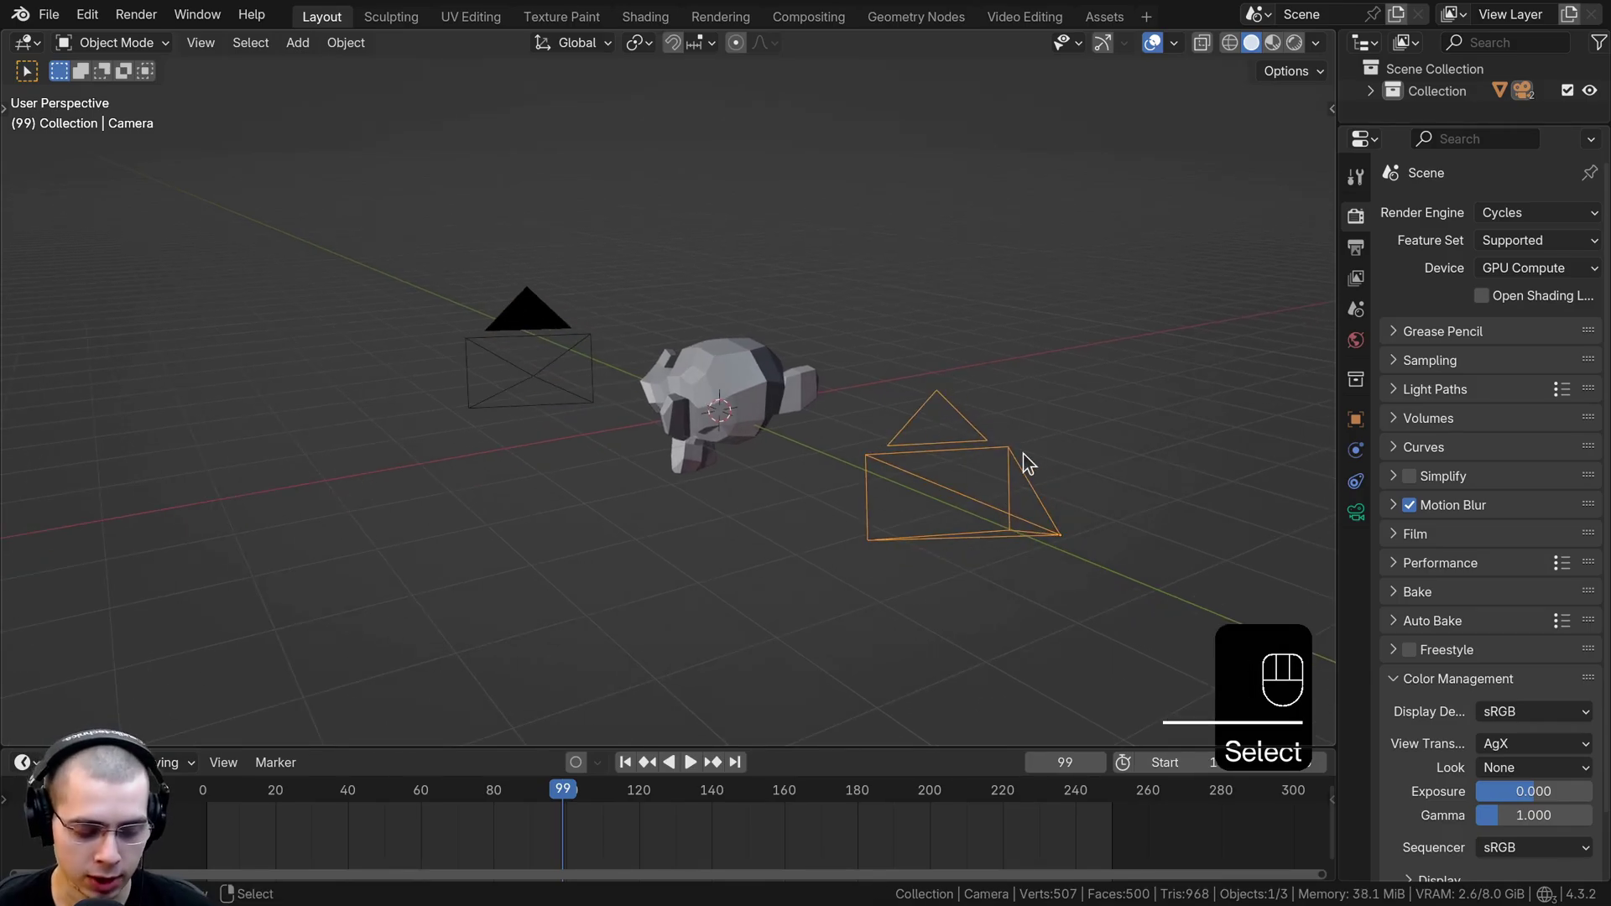
key(ctrl+KP_0)
middle_drag(1020, 453, 695, 401)
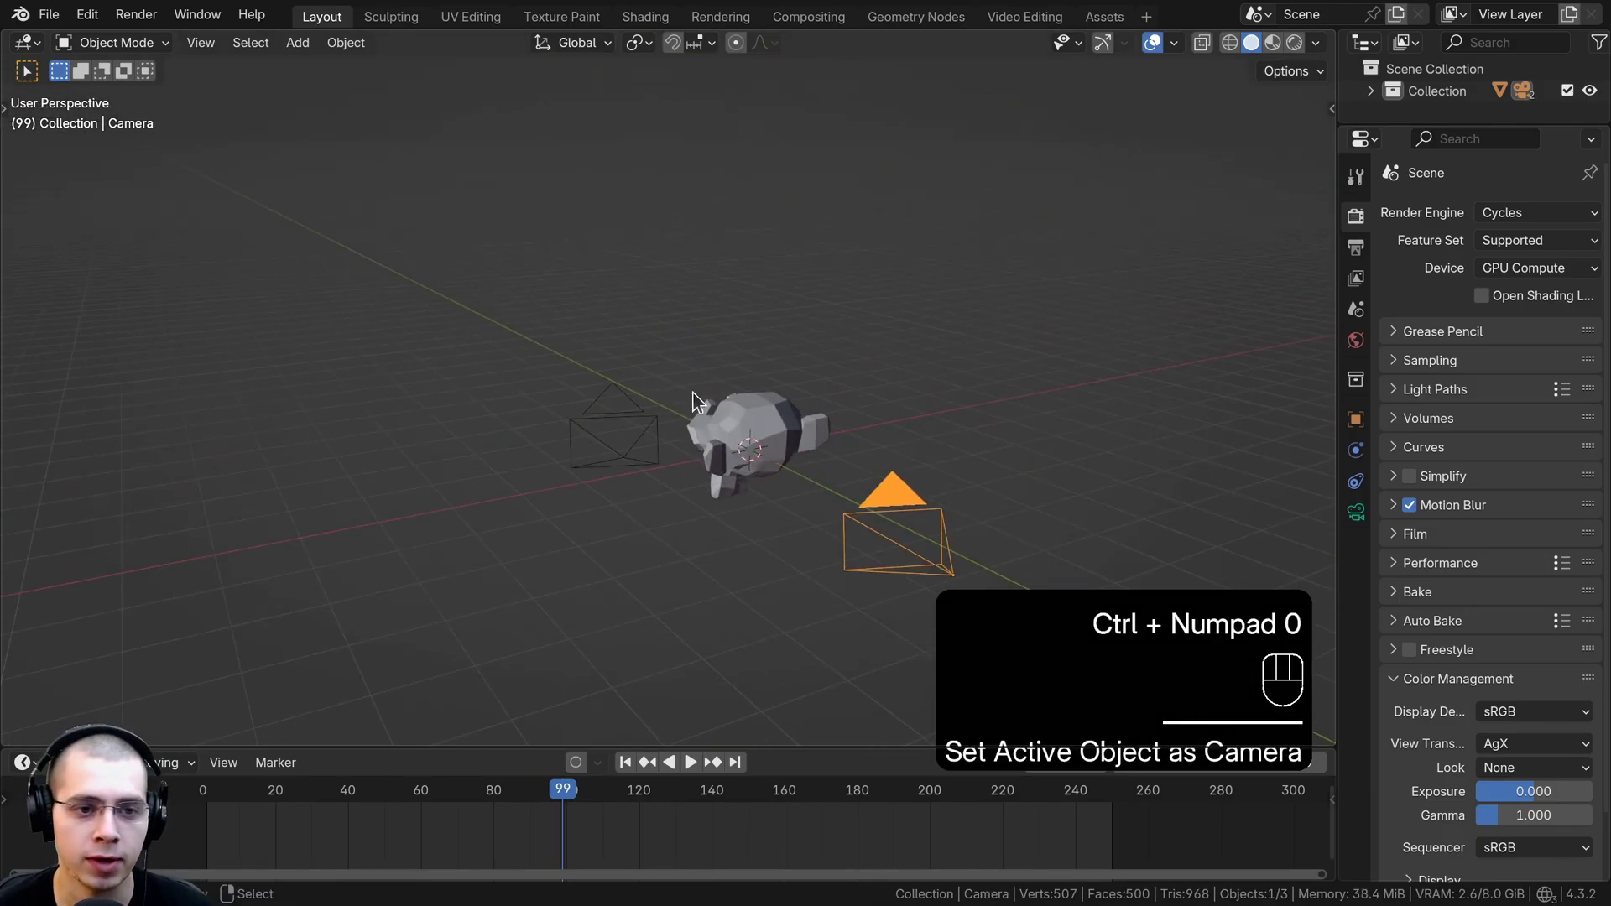
With the duplicated camera active, rotate it about the Z axis and reposition it on the front side of the monkey head
click(625, 391)
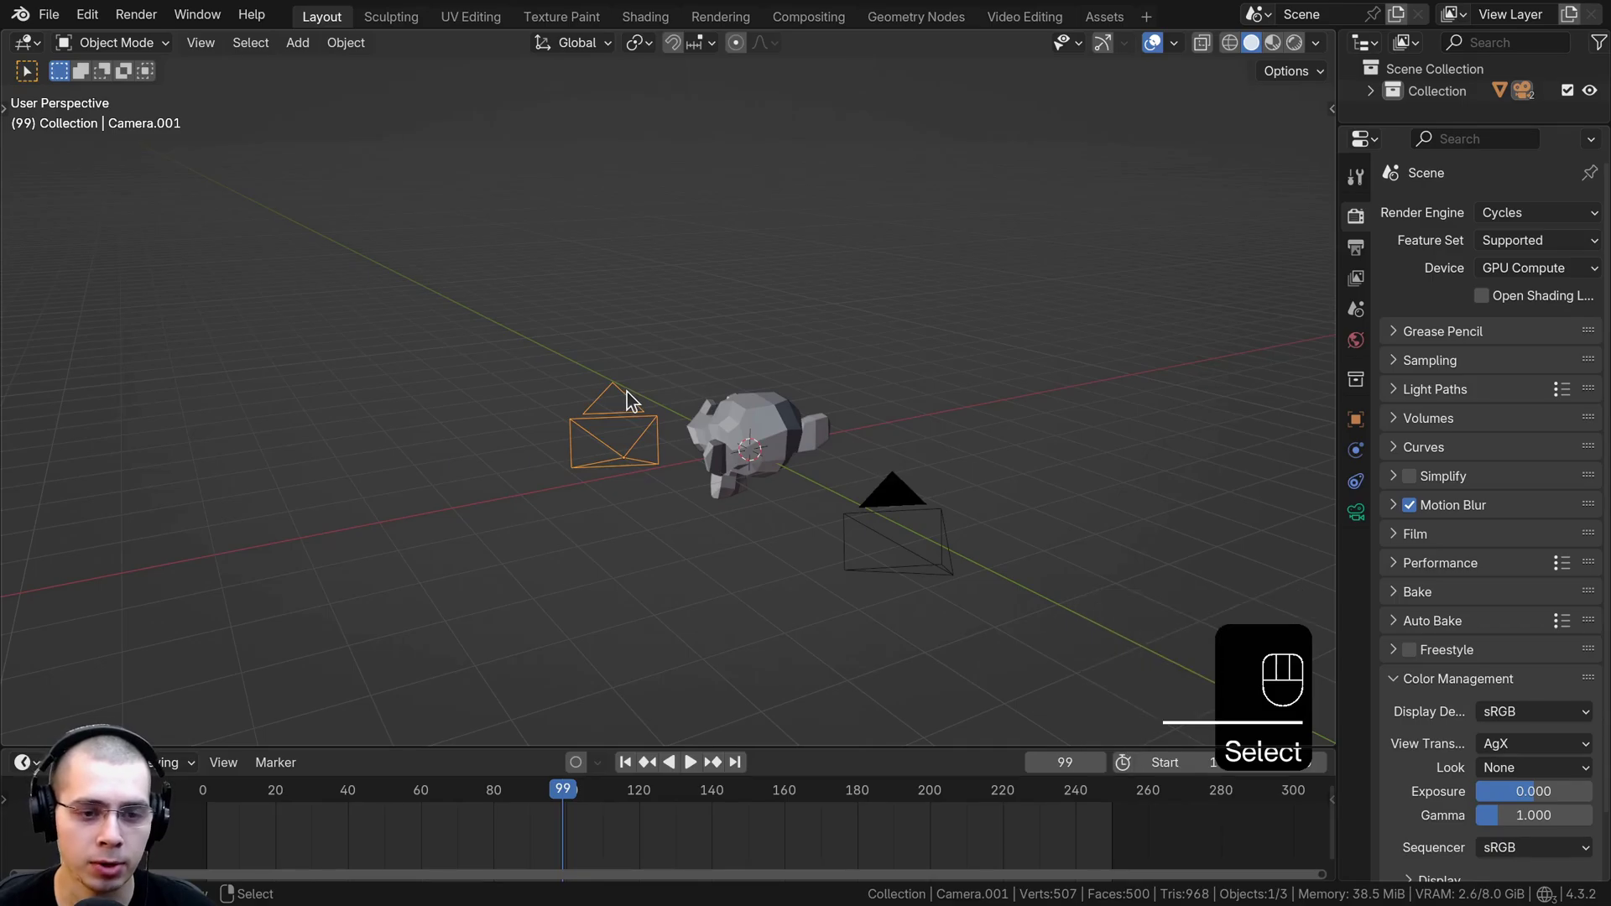
key(ctrl+KP_0)
key(r)
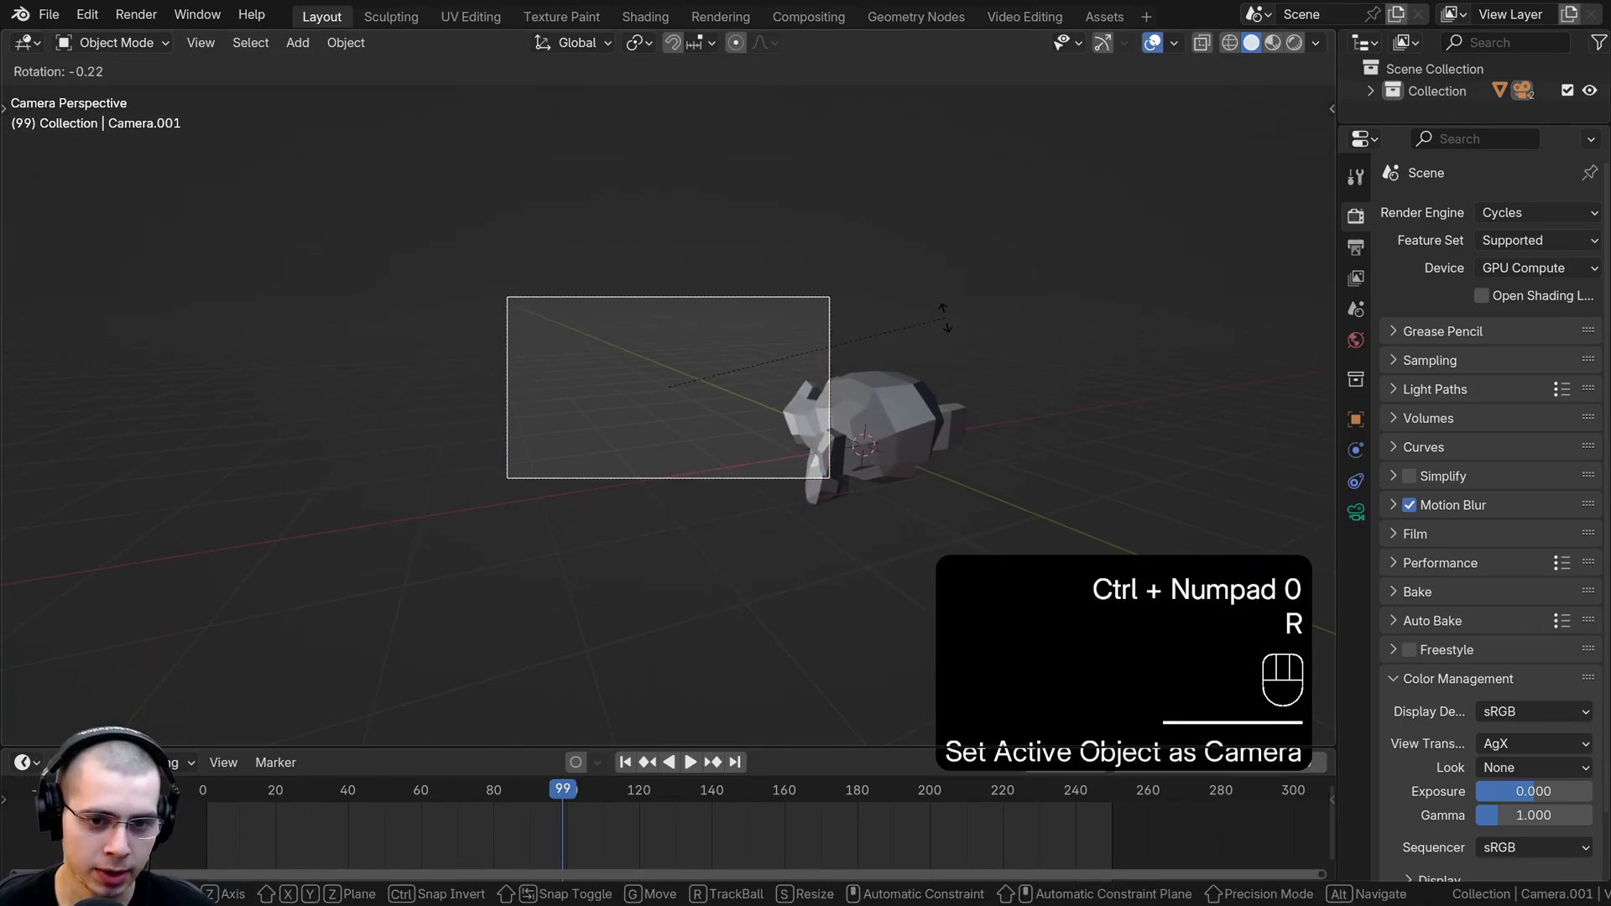
key(z)
click(625, 322)
key(g)
click(724, 426)
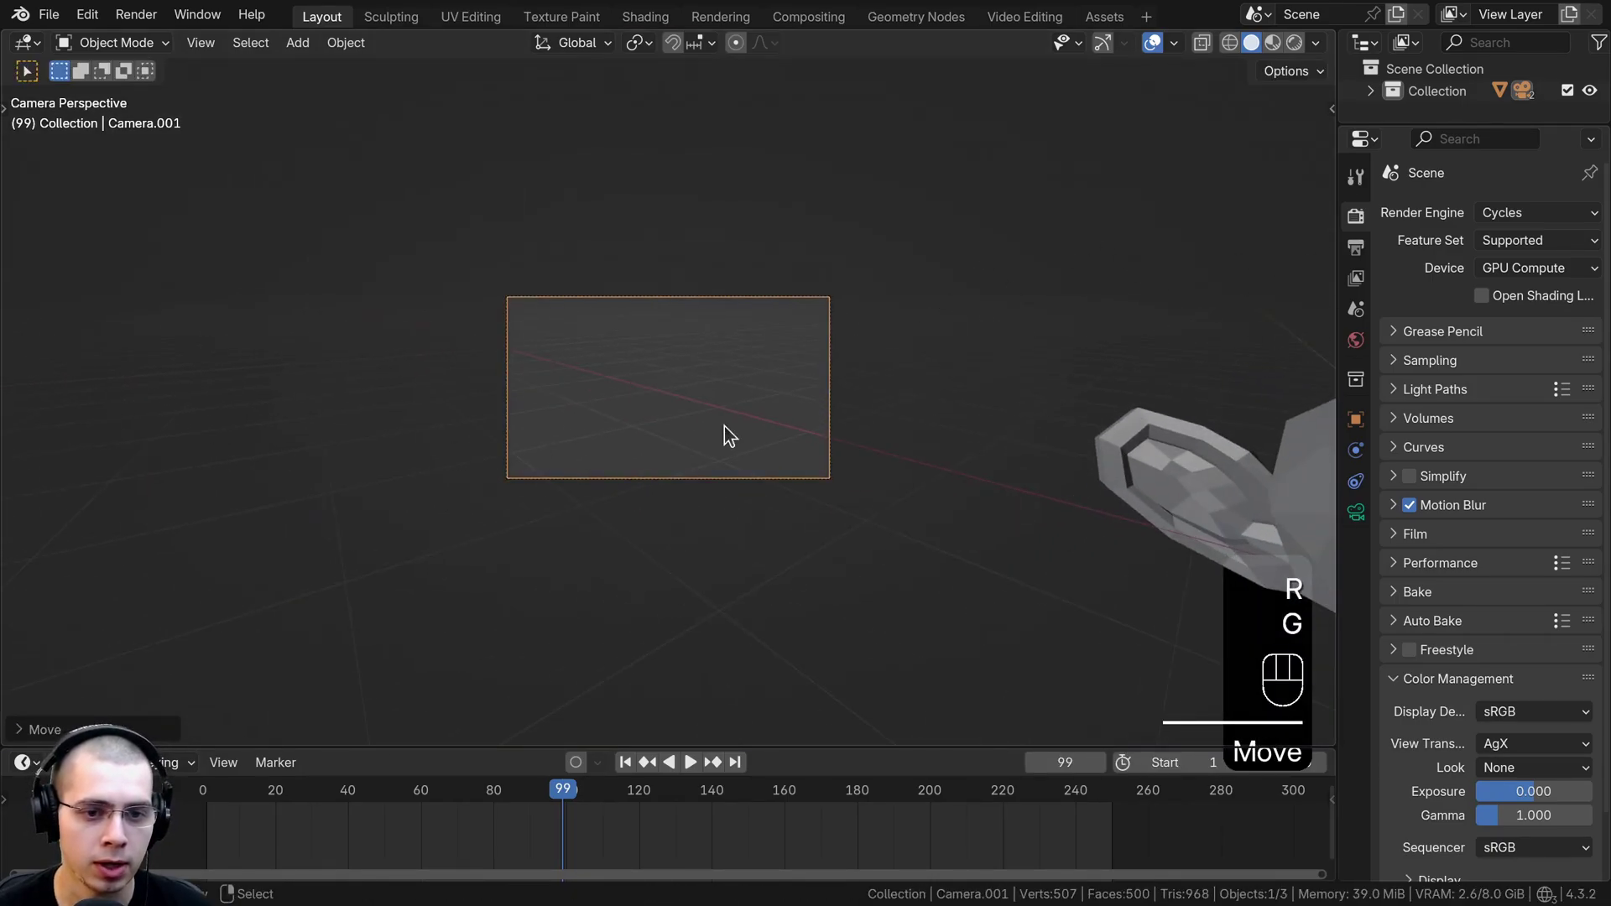
click(417, 411)
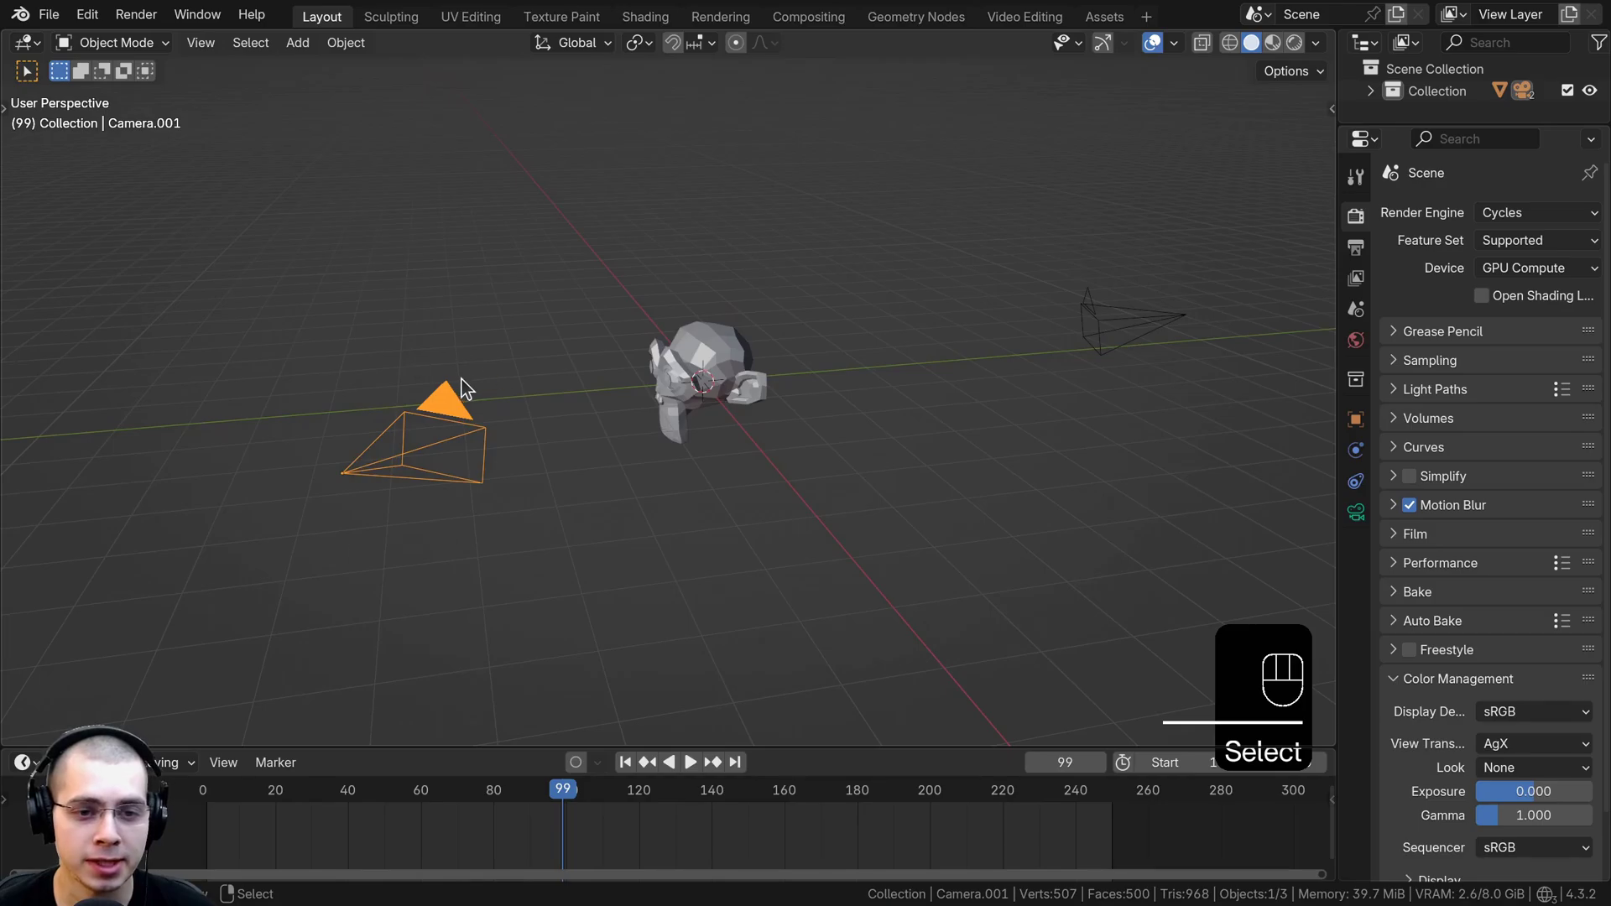
middle_drag(462, 384, 571, 386)
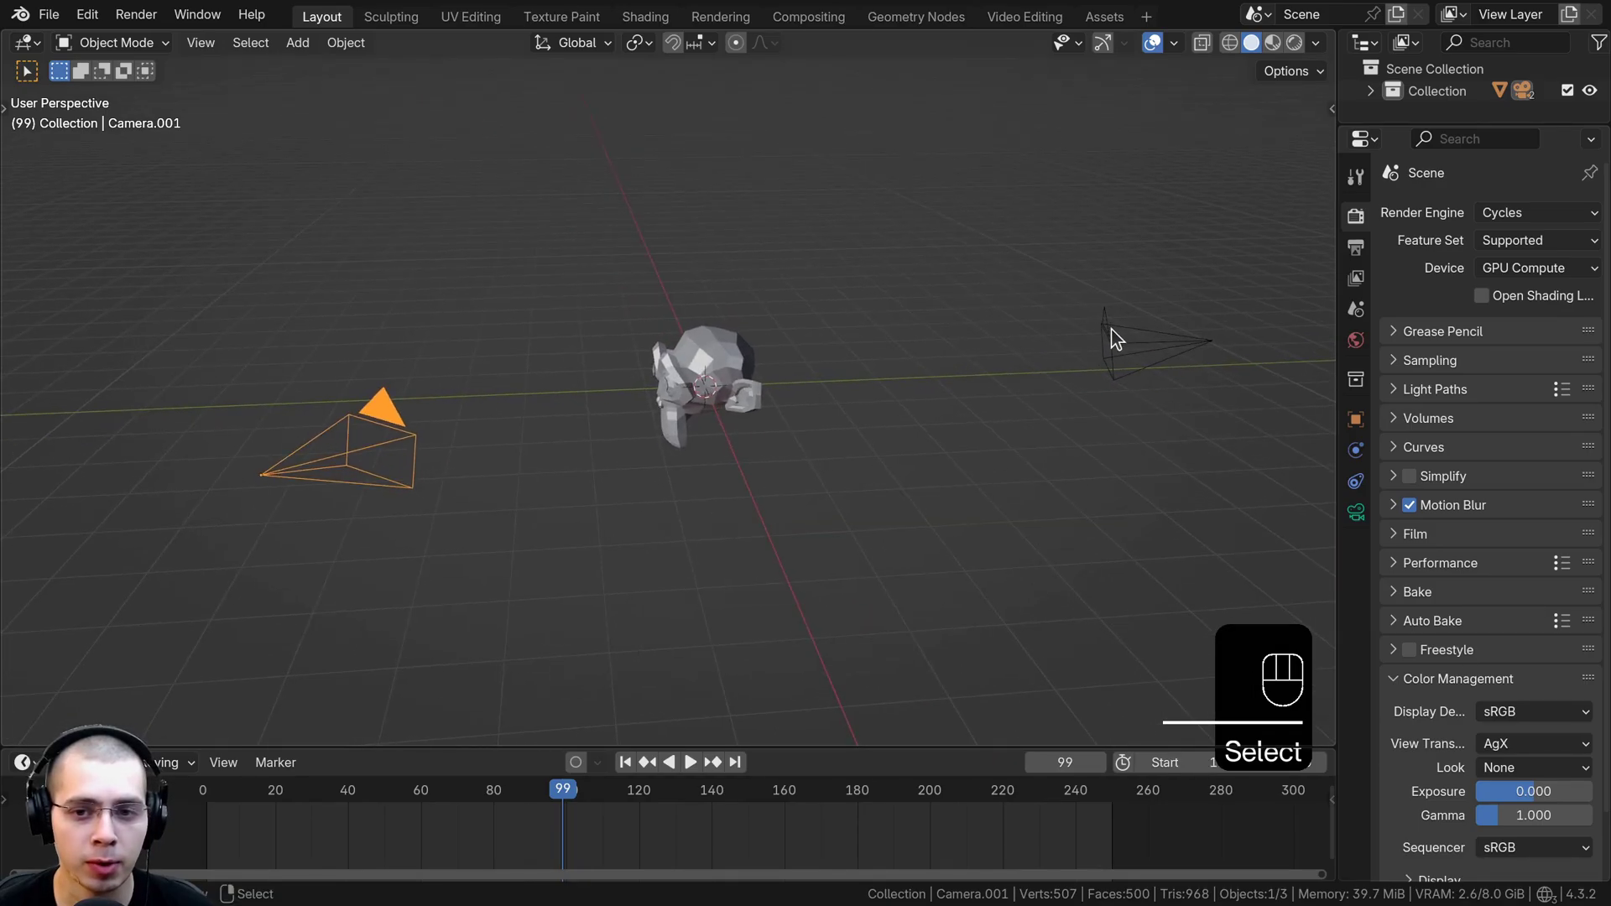
click(1114, 337)
key(g)
right_click(1087, 565)
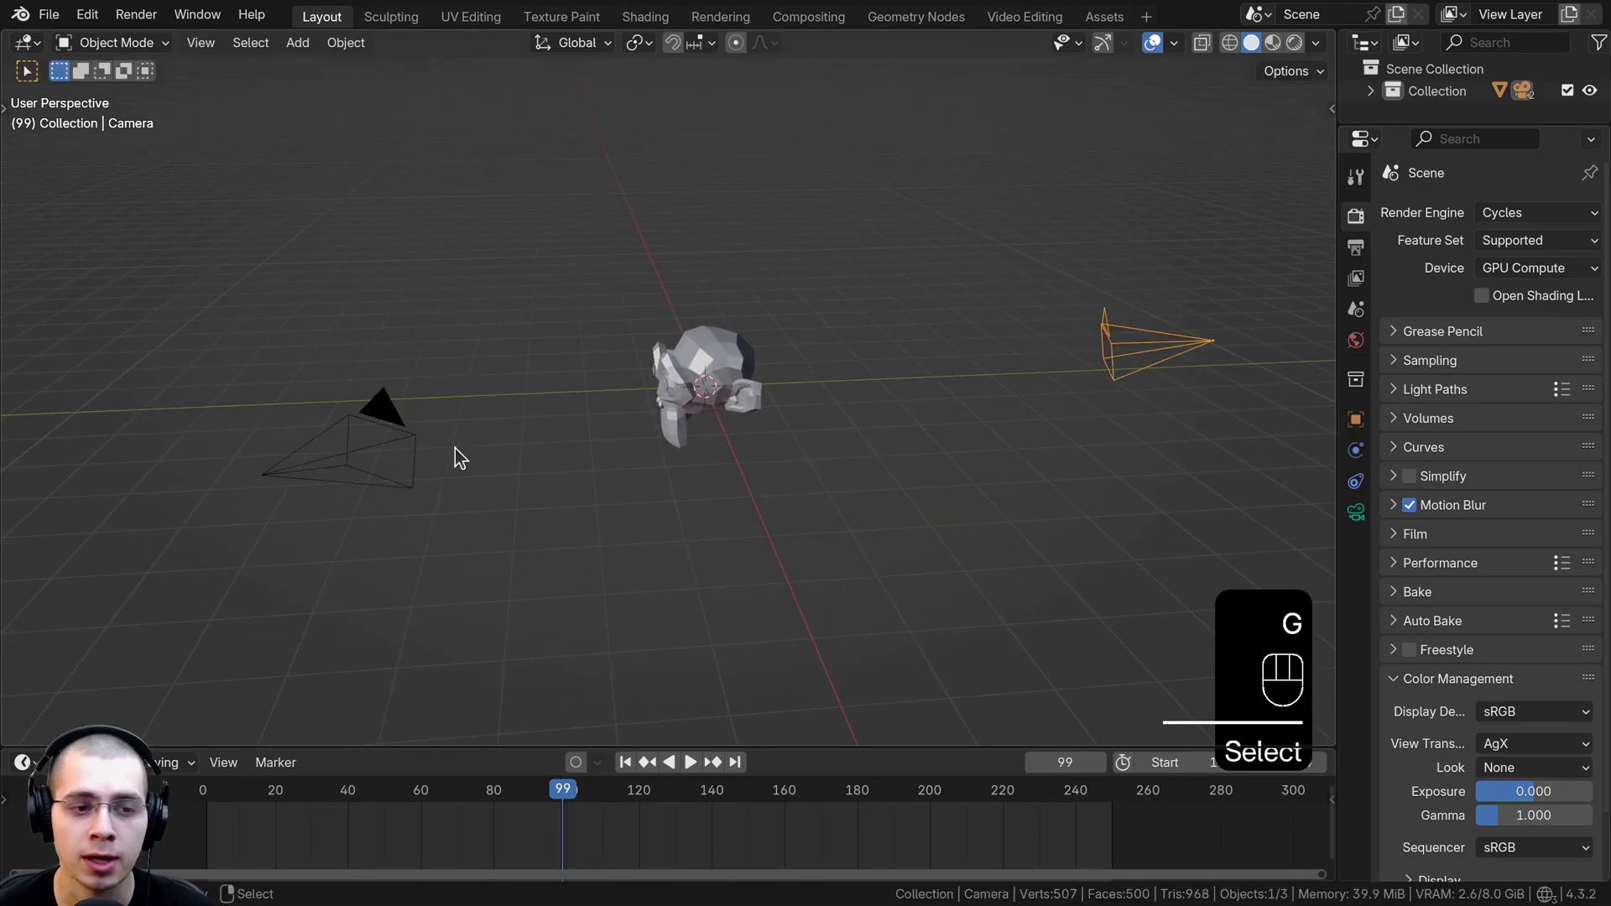
click(393, 420)
key(g)
right_click(1068, 644)
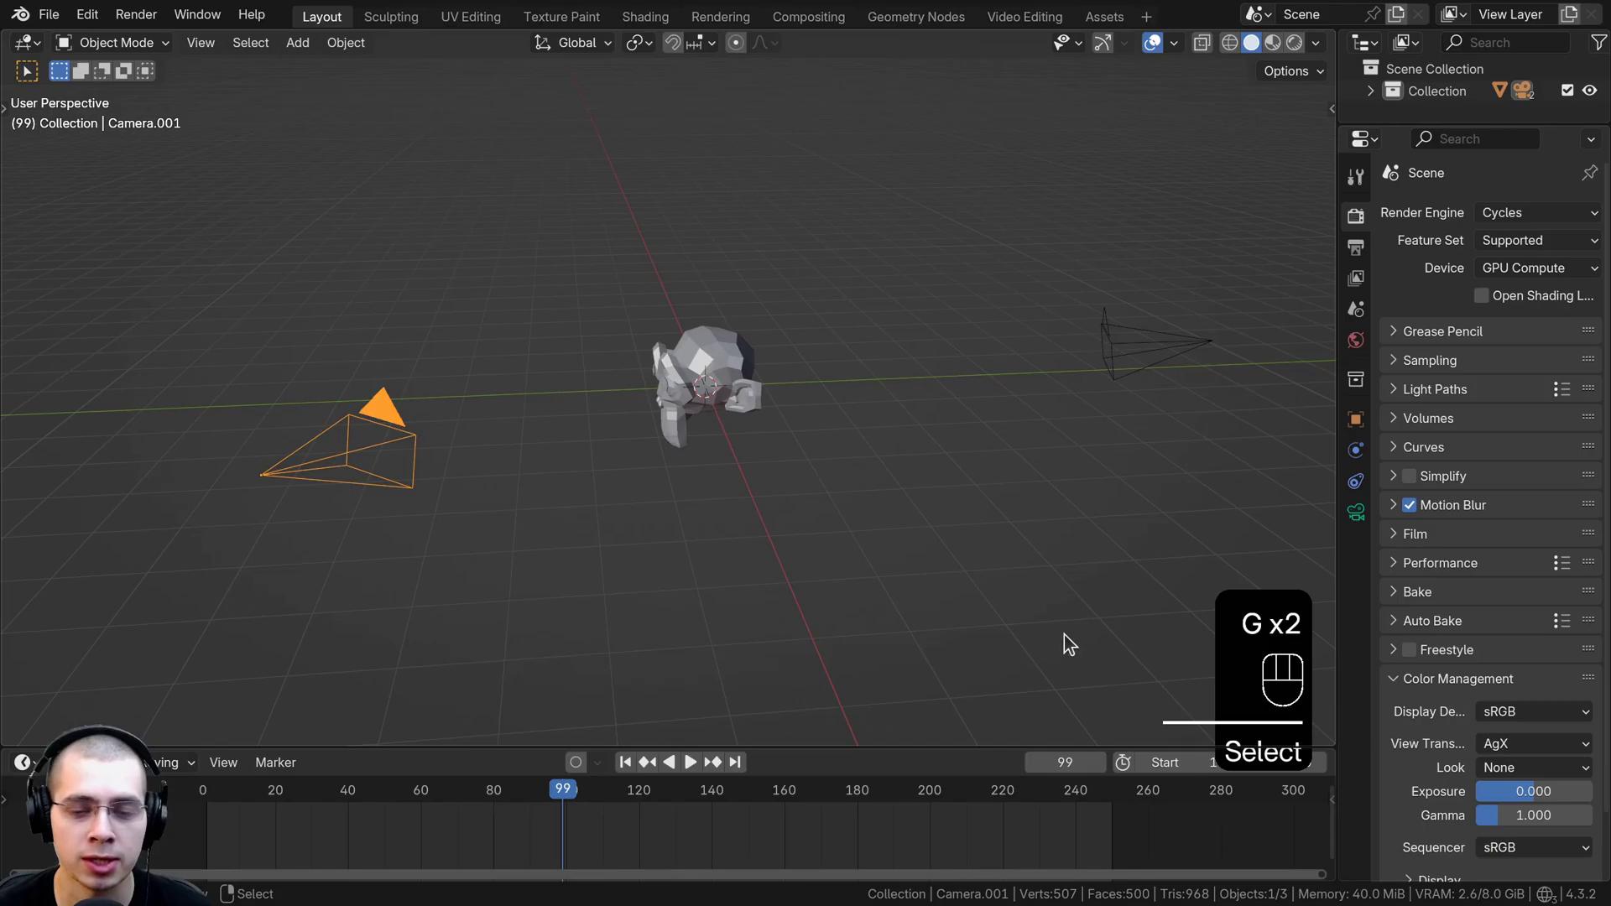
Switch the active scene camera back to the original one behind the monkey head
click(1126, 352)
middle_drag(1127, 352, 1146, 360)
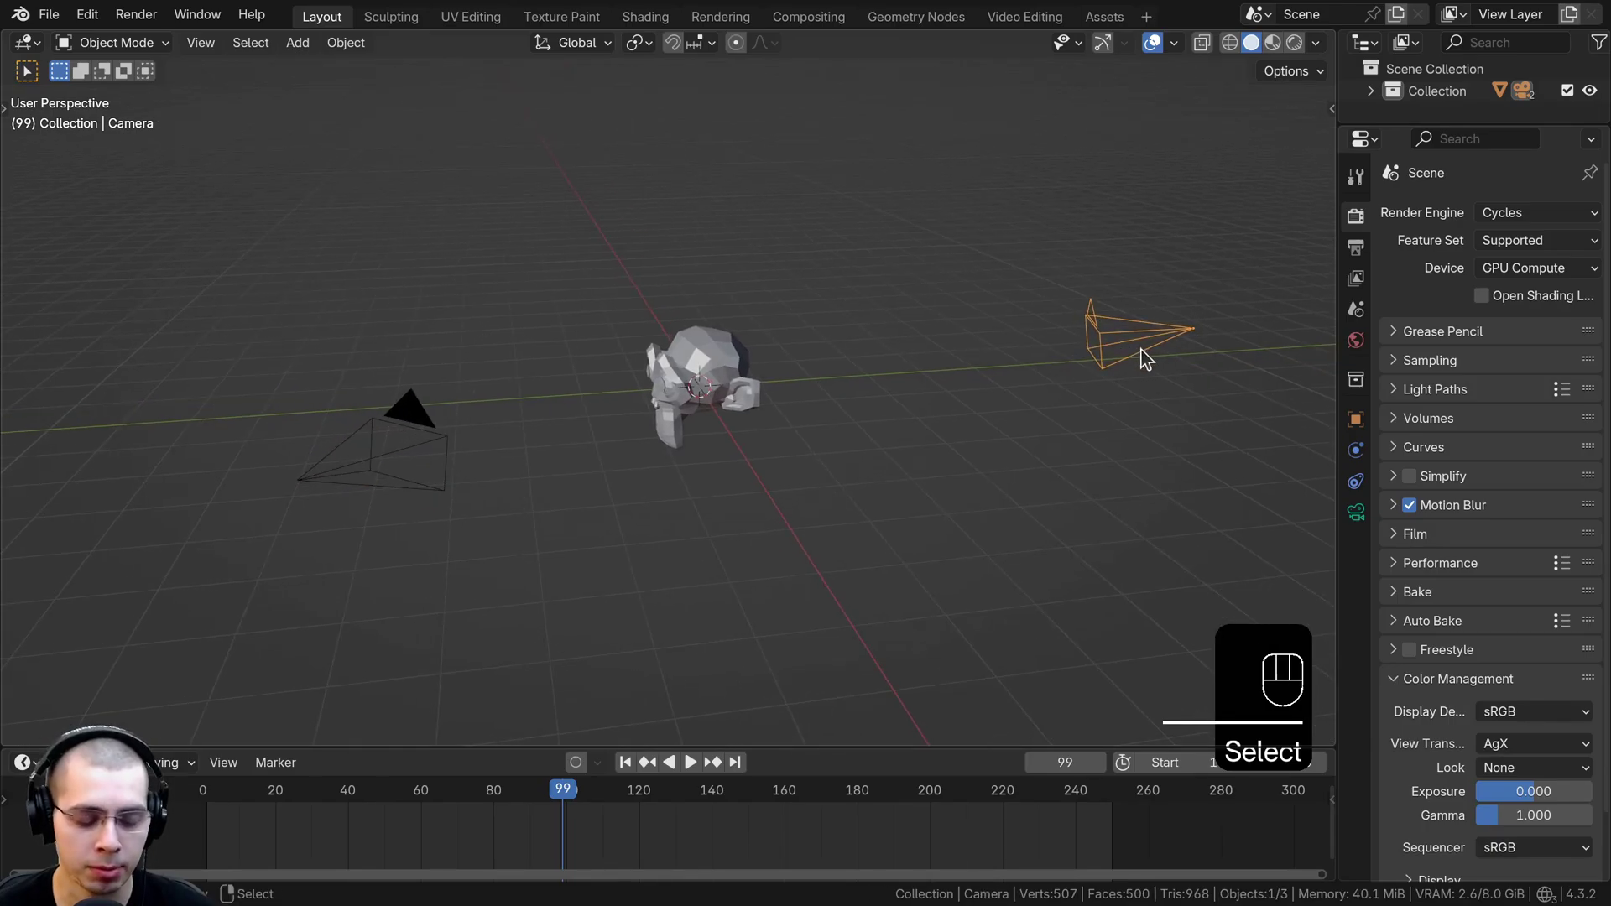
key(ctrl+KP_0)
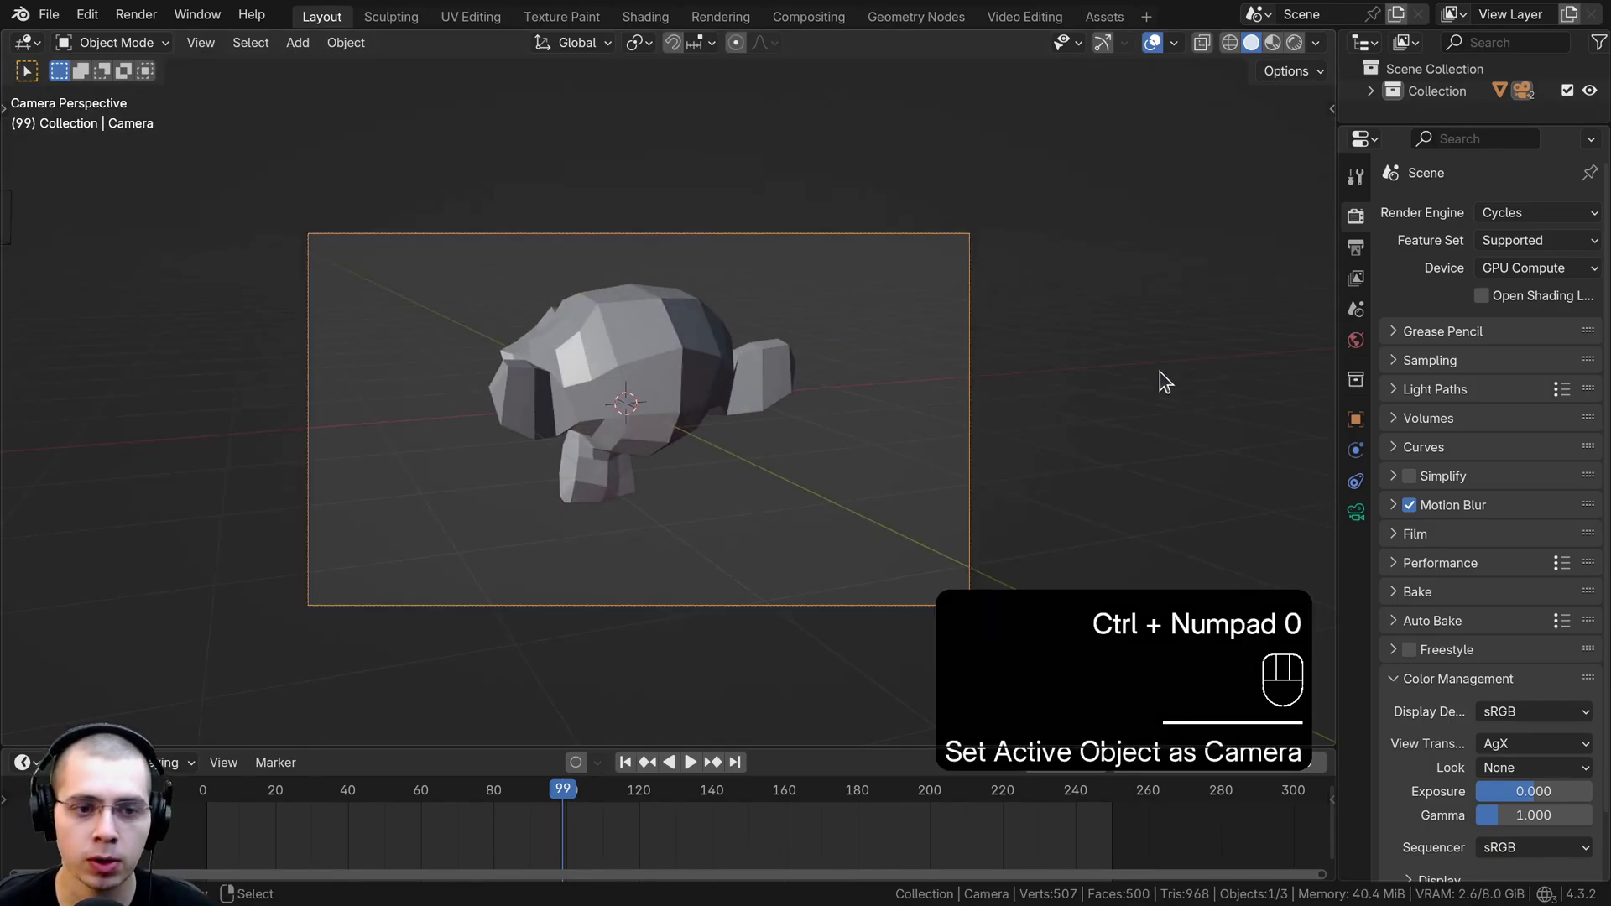
shift+middle_drag(799, 356, 807, 347)
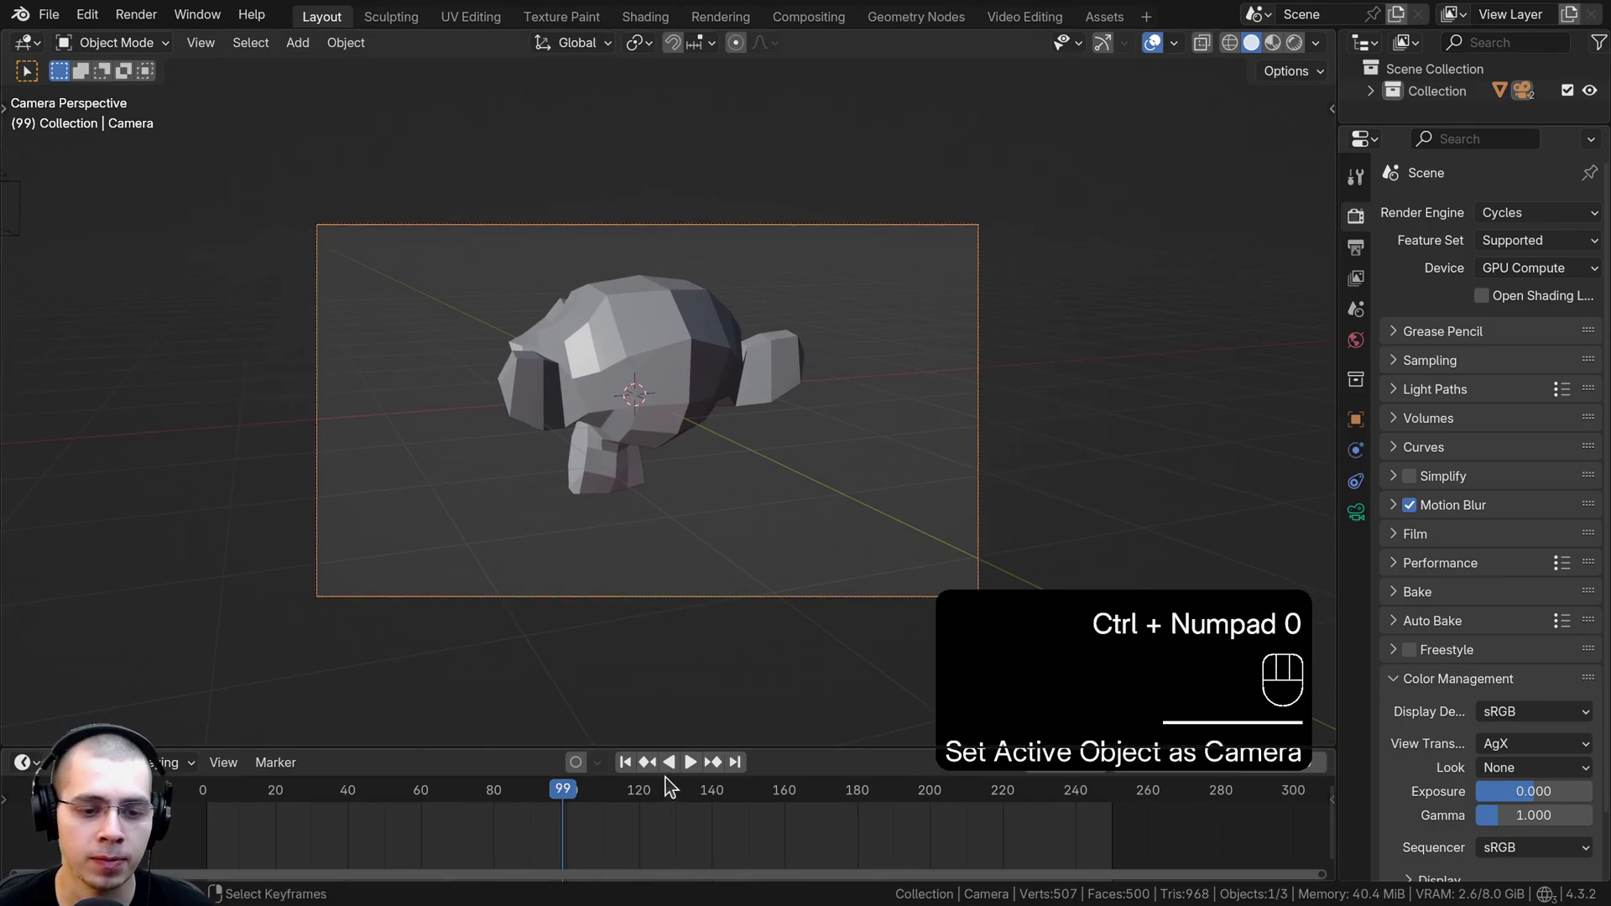
Enlarge the timeline area and add a marker at frame 99
drag(675, 746, 661, 678)
middle_drag(647, 794, 653, 794)
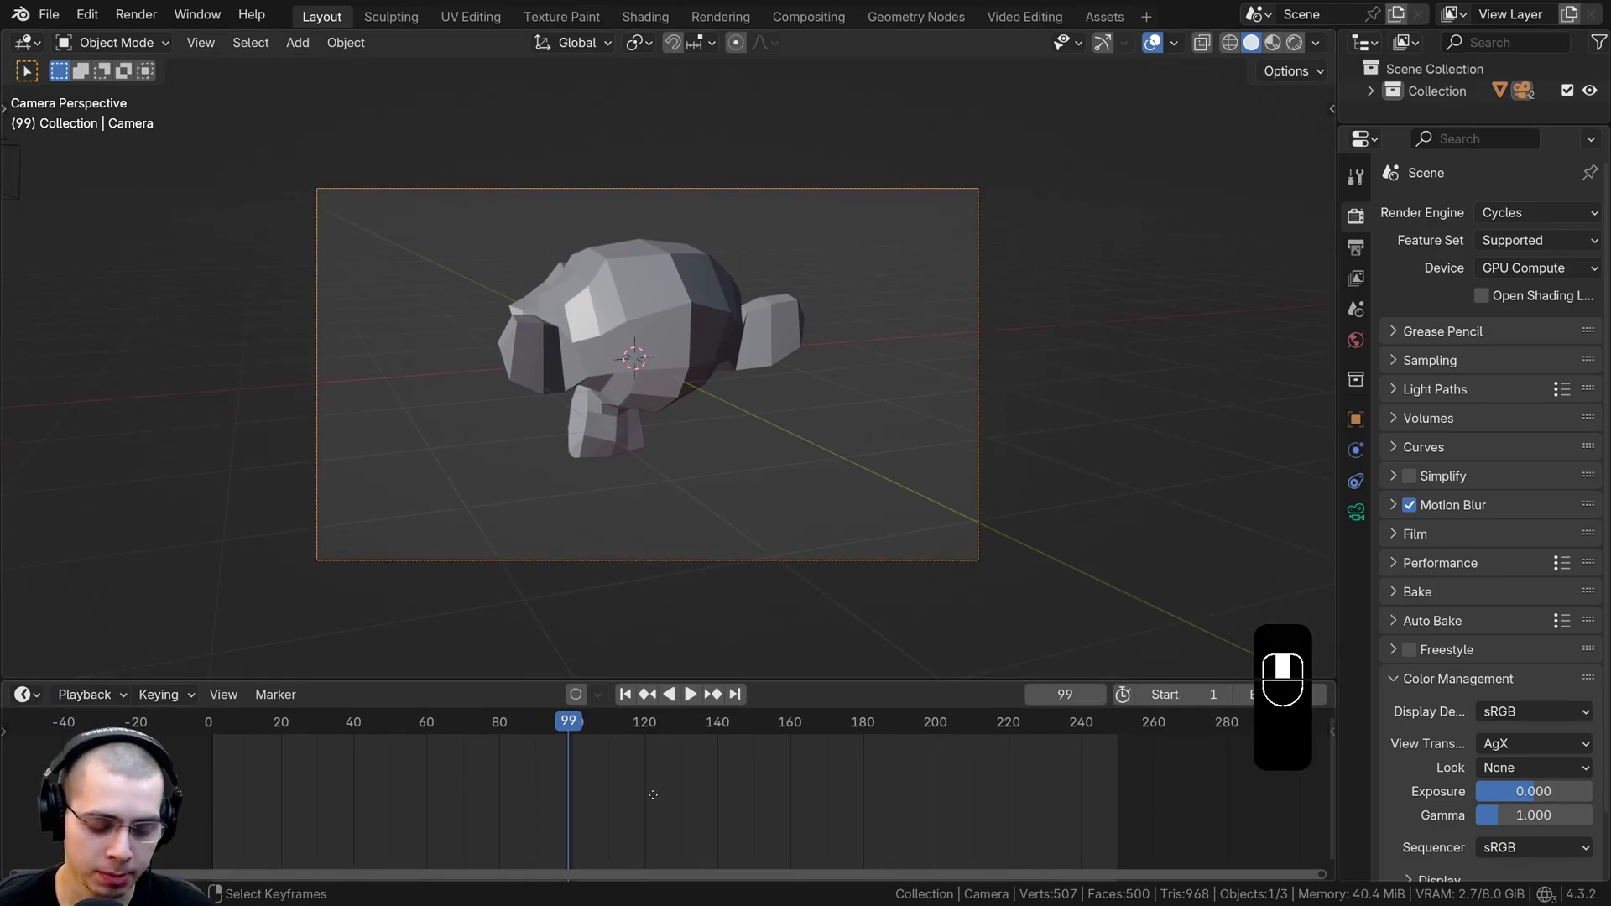
key(m)
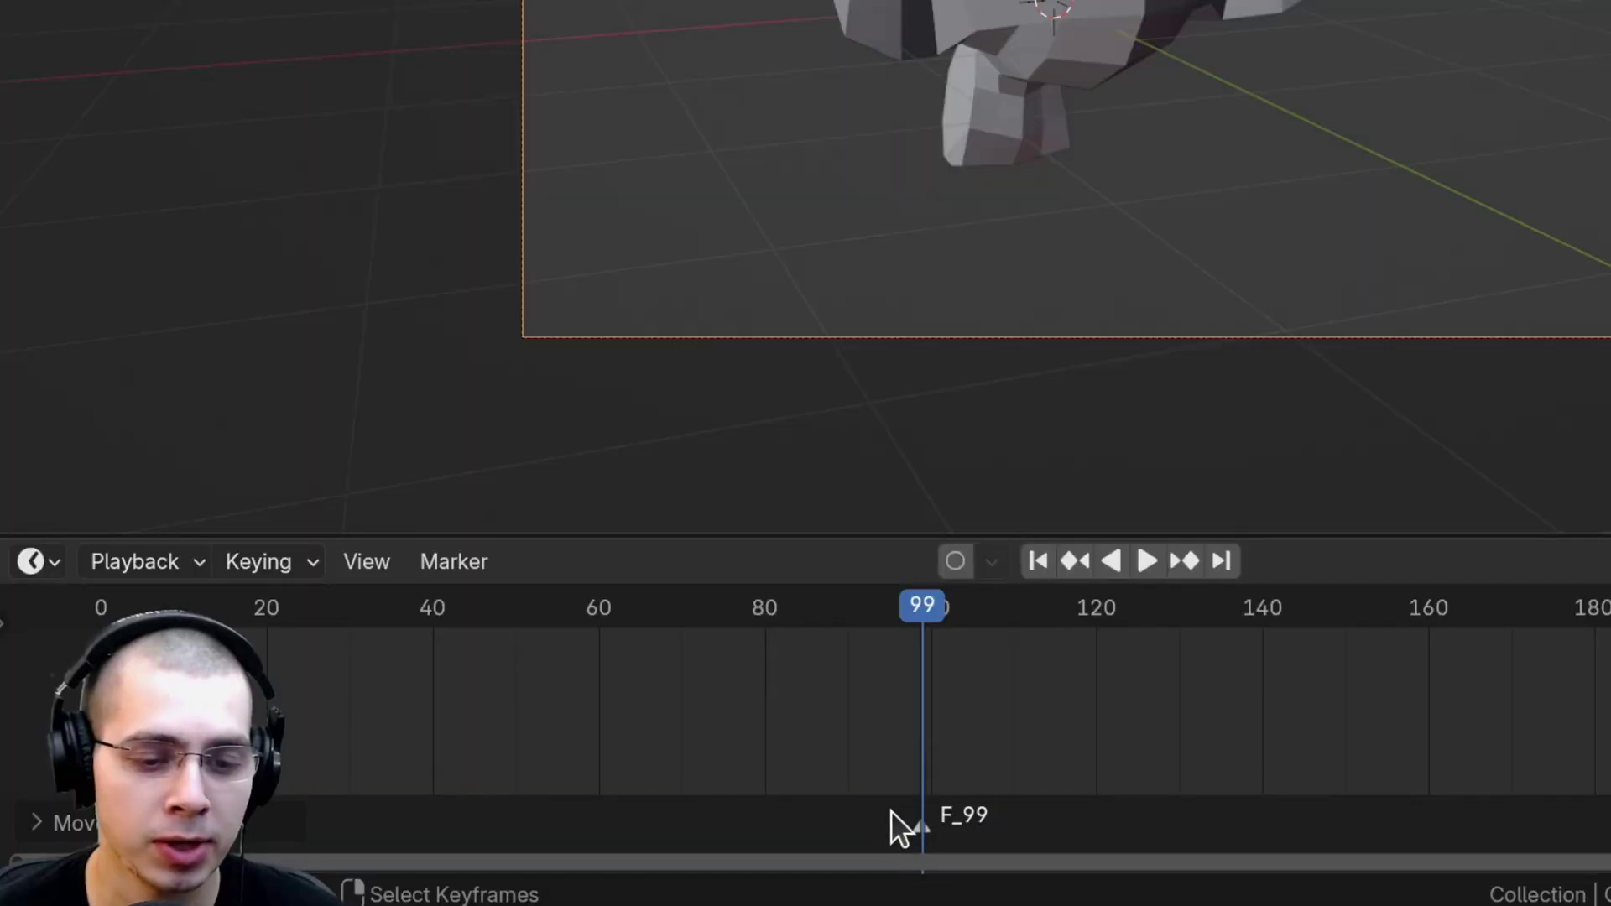
Play the animation past frame 99 and try moving the marker along the timeline
key(space)
key(space)
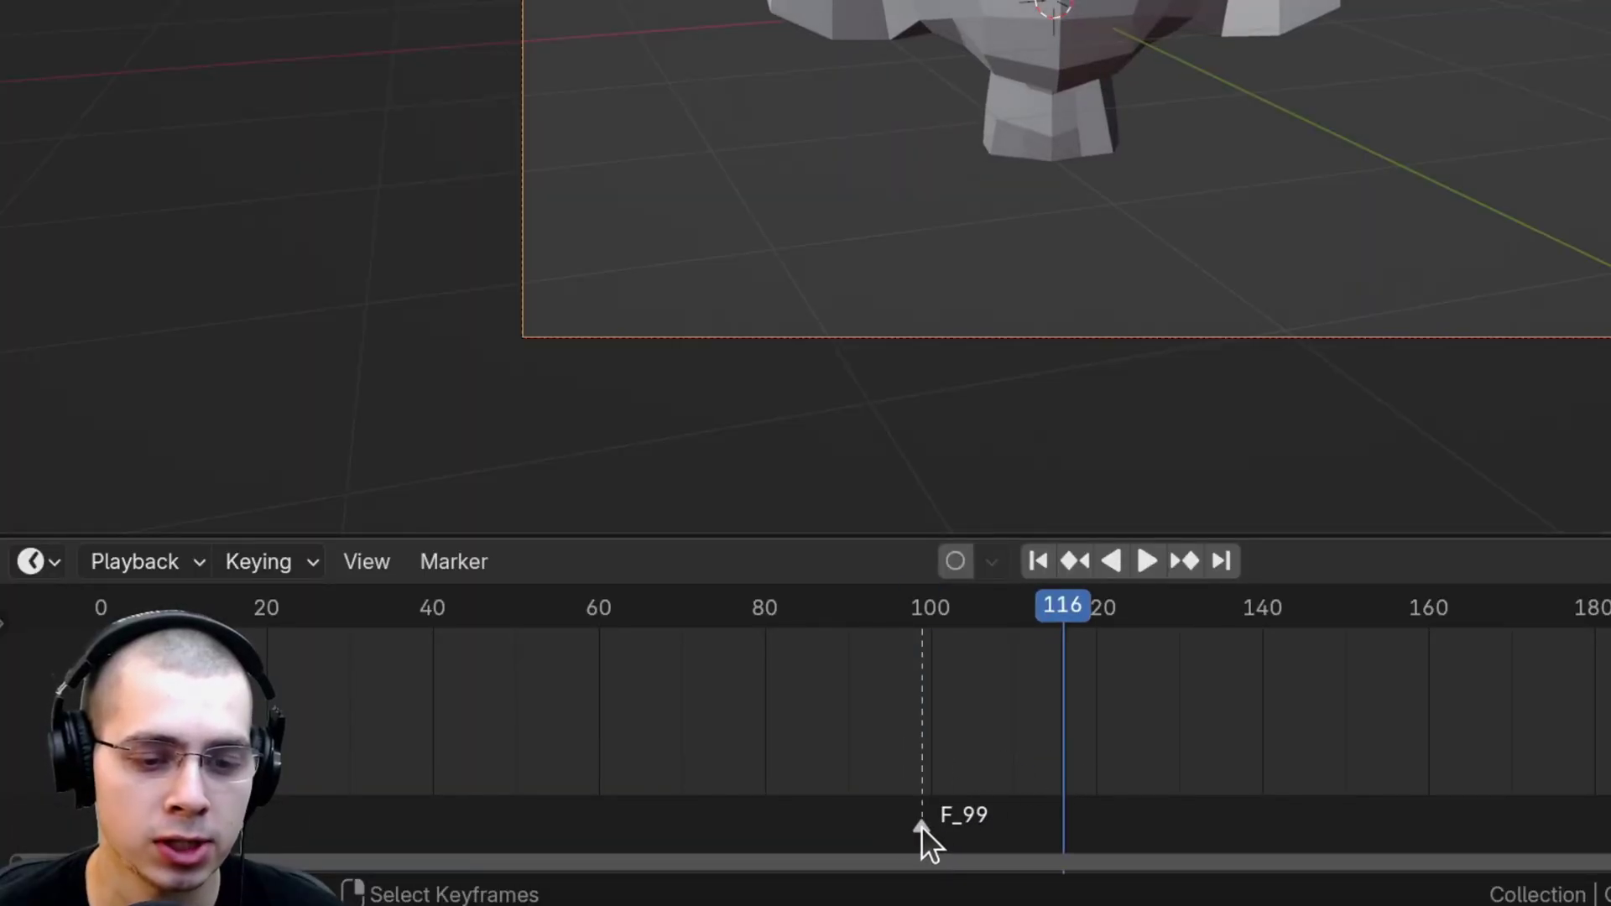
key(g)
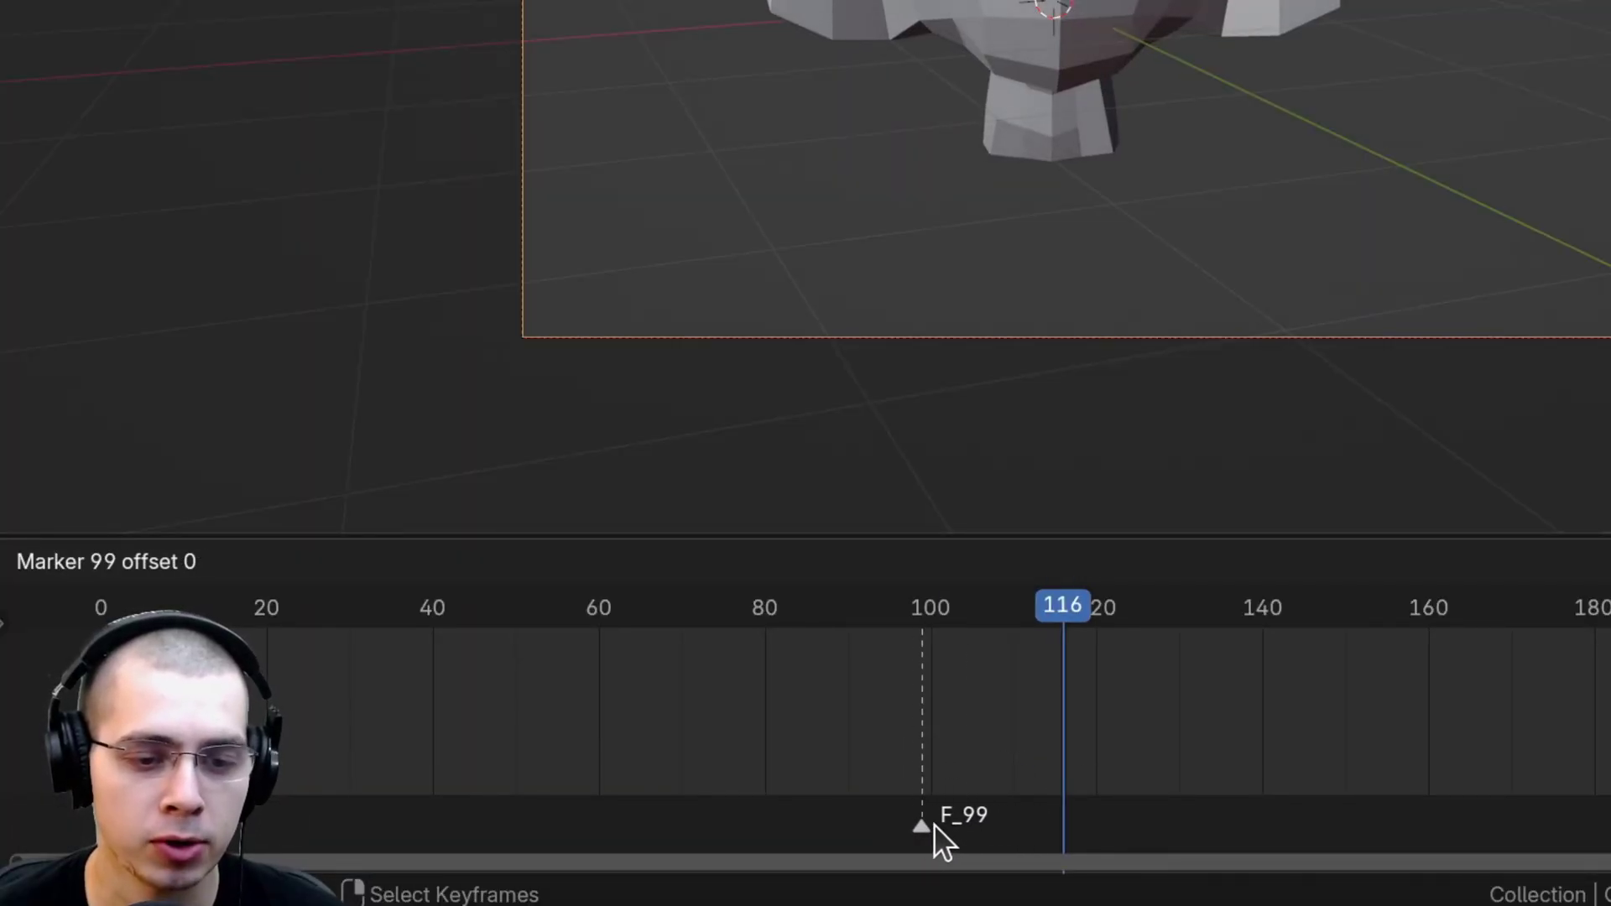
click(934, 824)
click(923, 763)
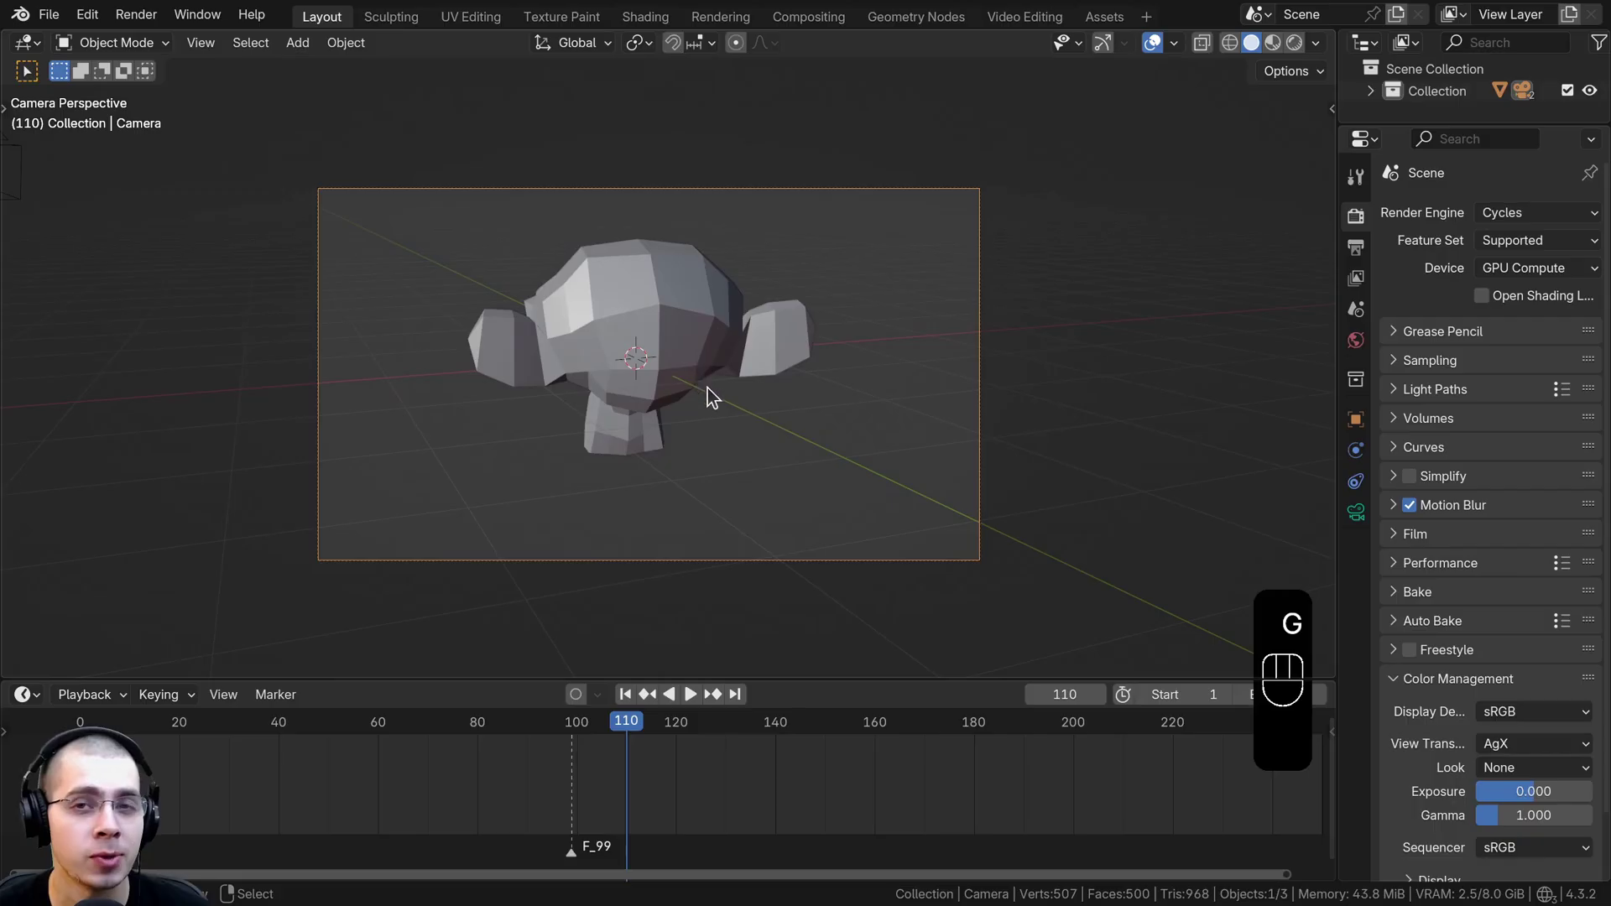
key(g)
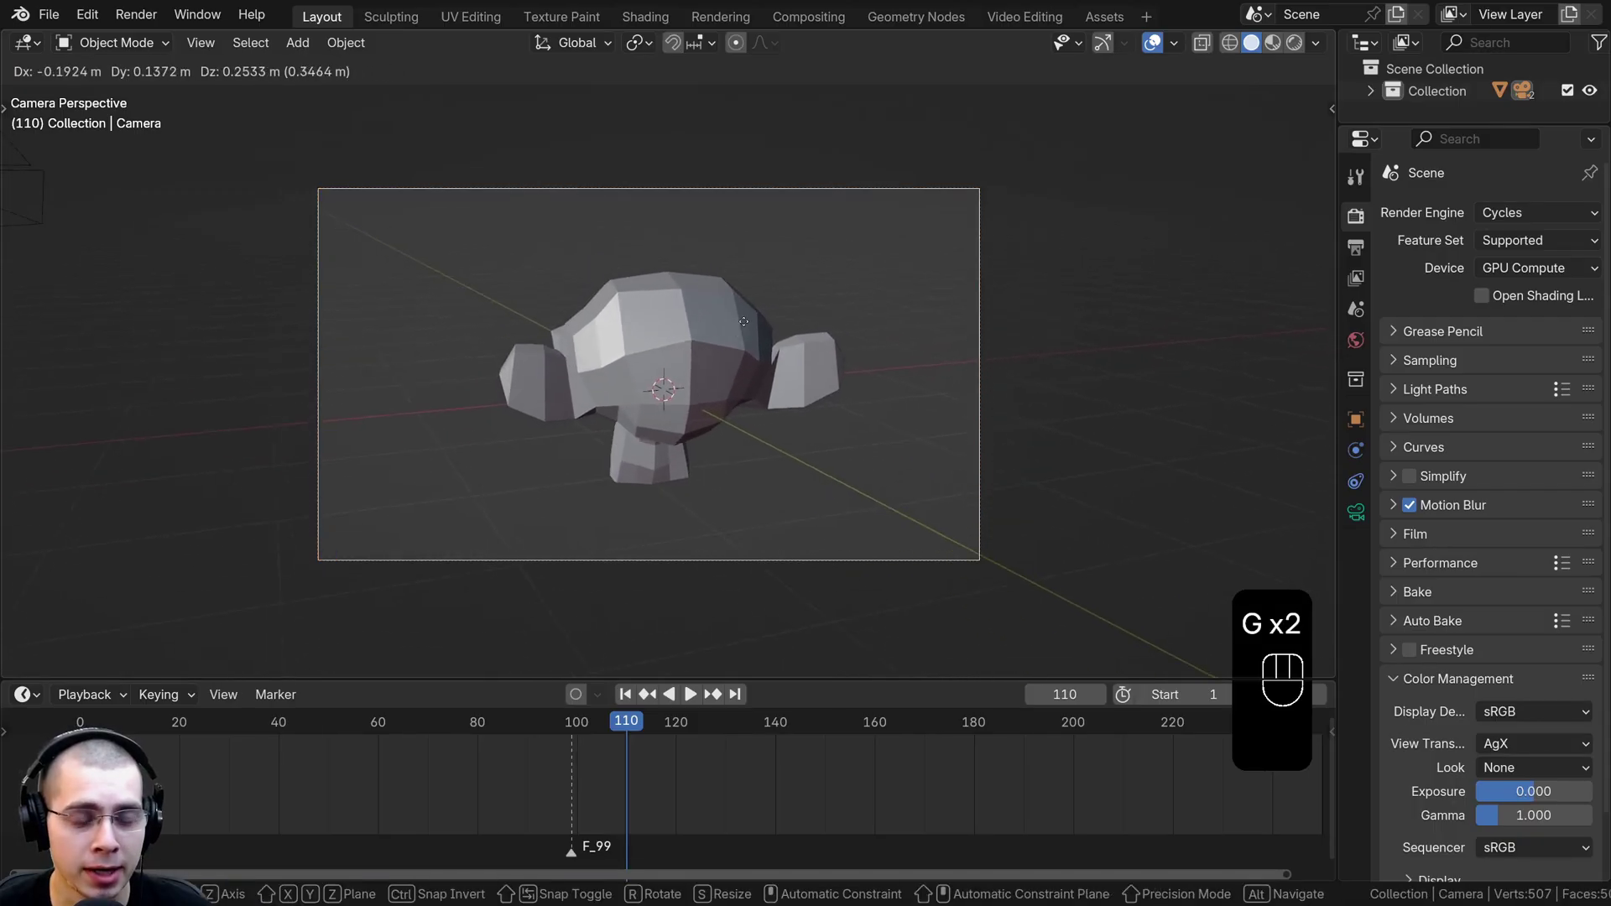
right_click(731, 357)
middle_drag(669, 782, 726, 780)
scroll(714, 765, up, 2)
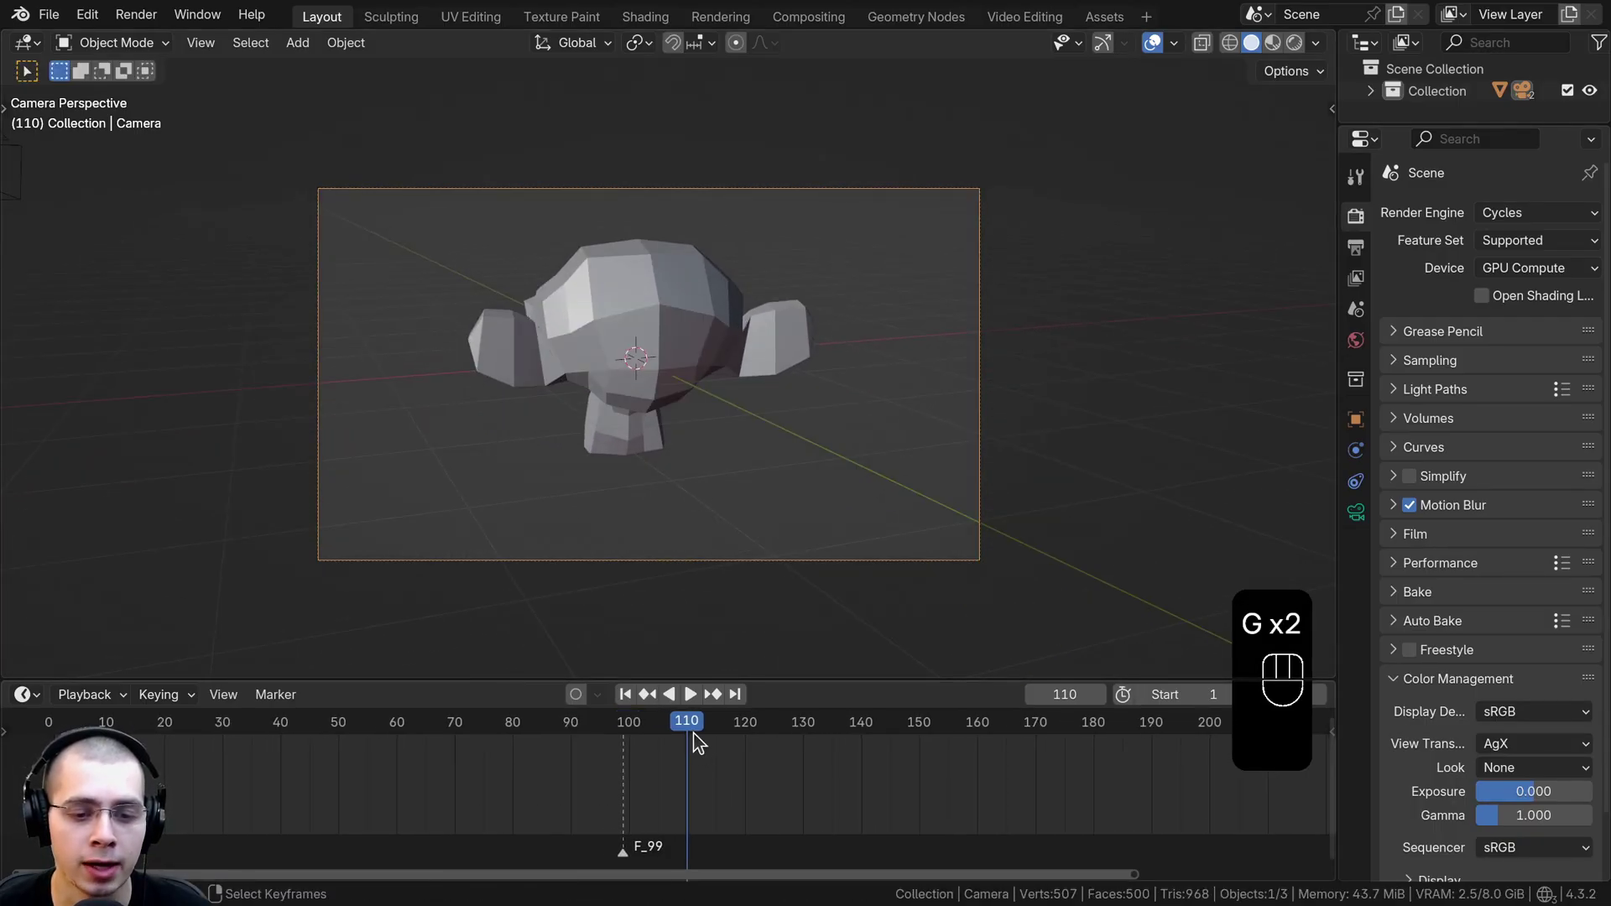
Move the playhead back to the marker at frame 99 and try moving the camera from its own view
key(space)
drag(687, 720, 625, 736)
key(space)
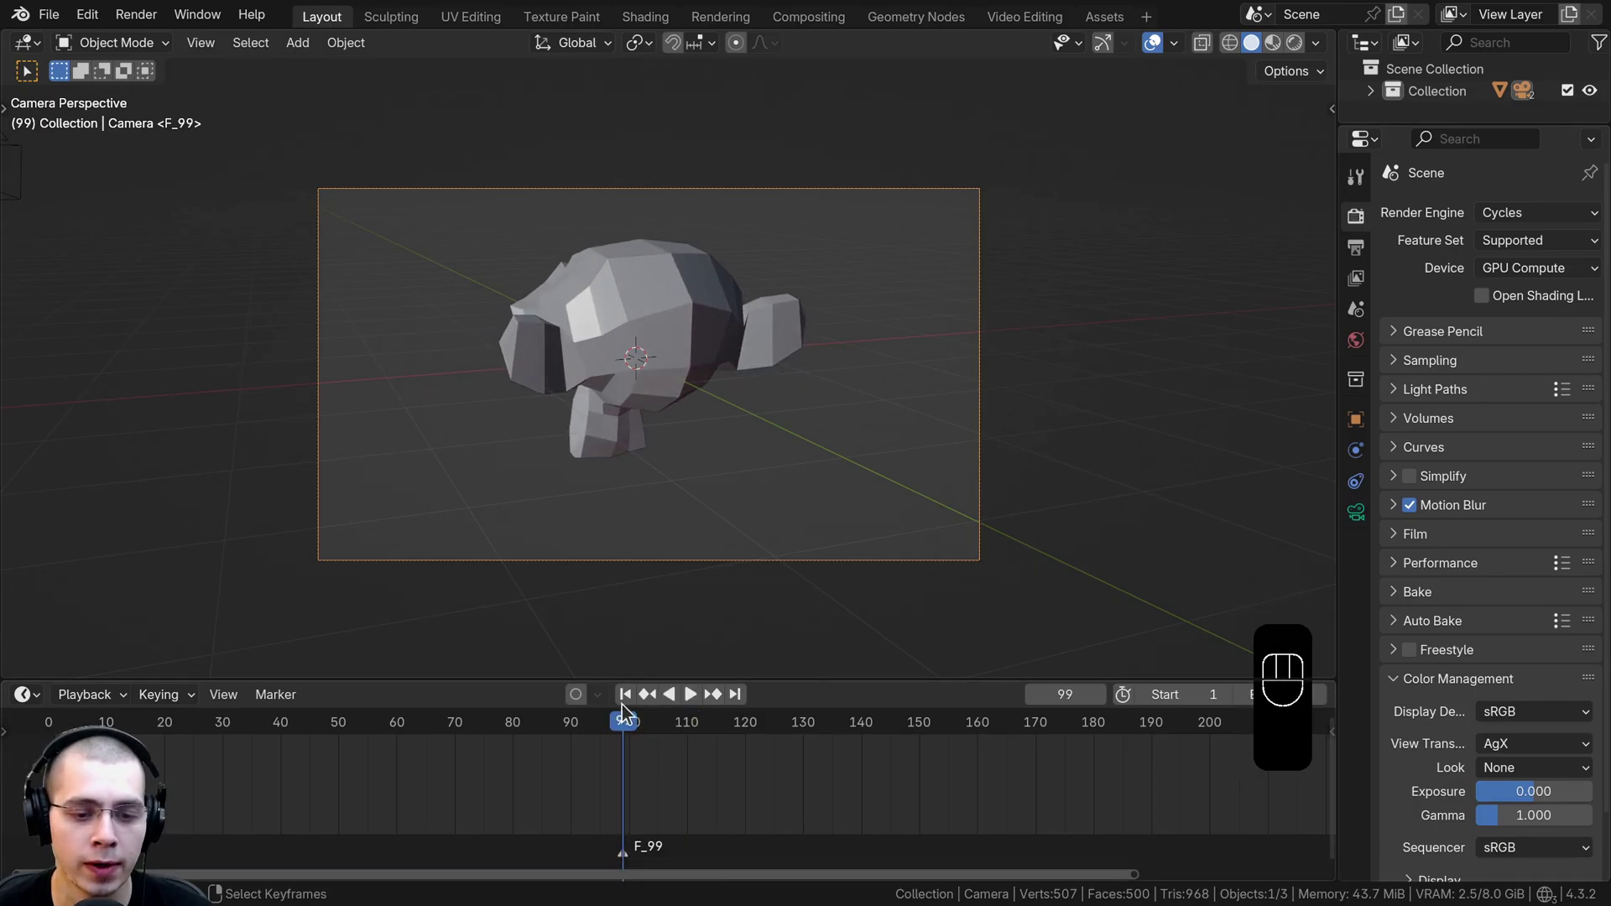
key(g)
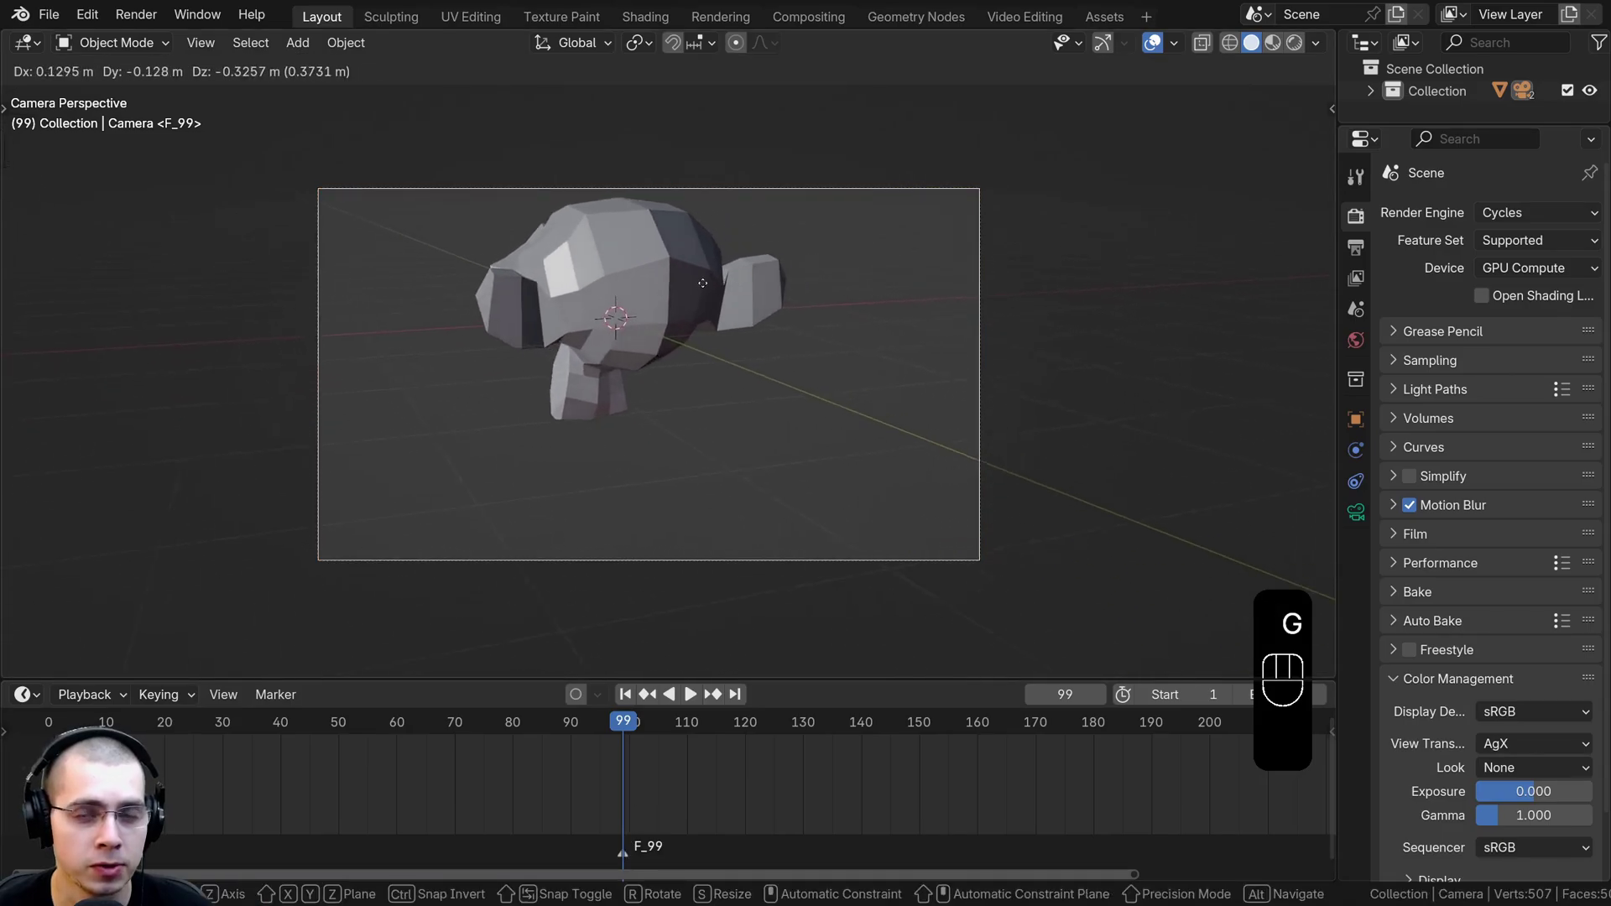
click(698, 226)
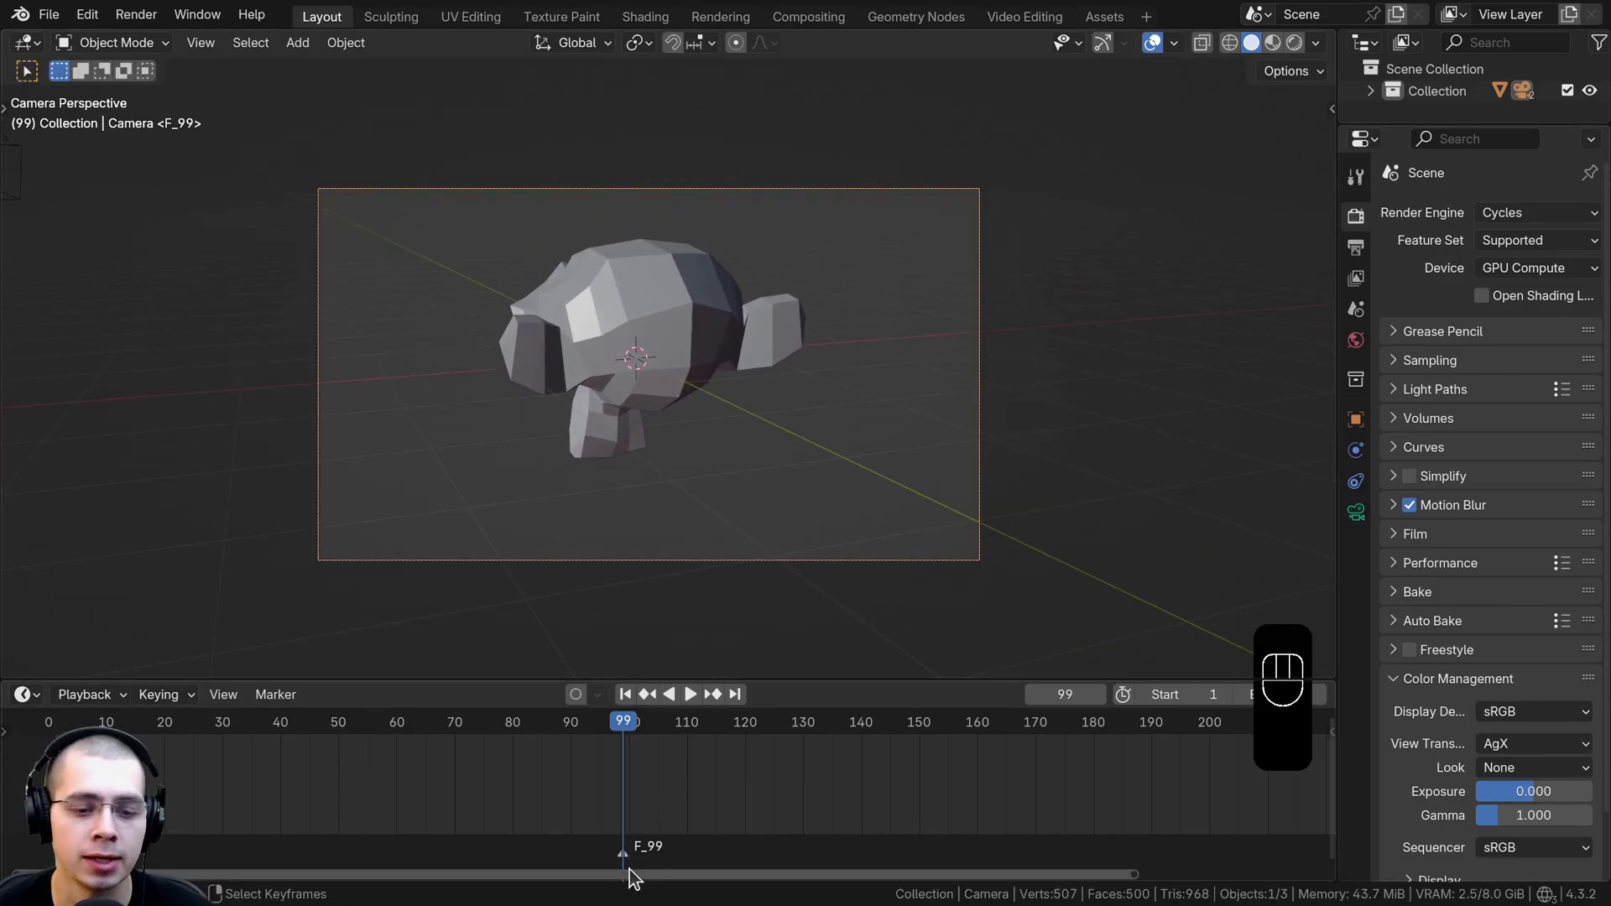
Select the marker at frame 99 and bind the active camera behind the monkey head to it
key(a)
click(622, 857)
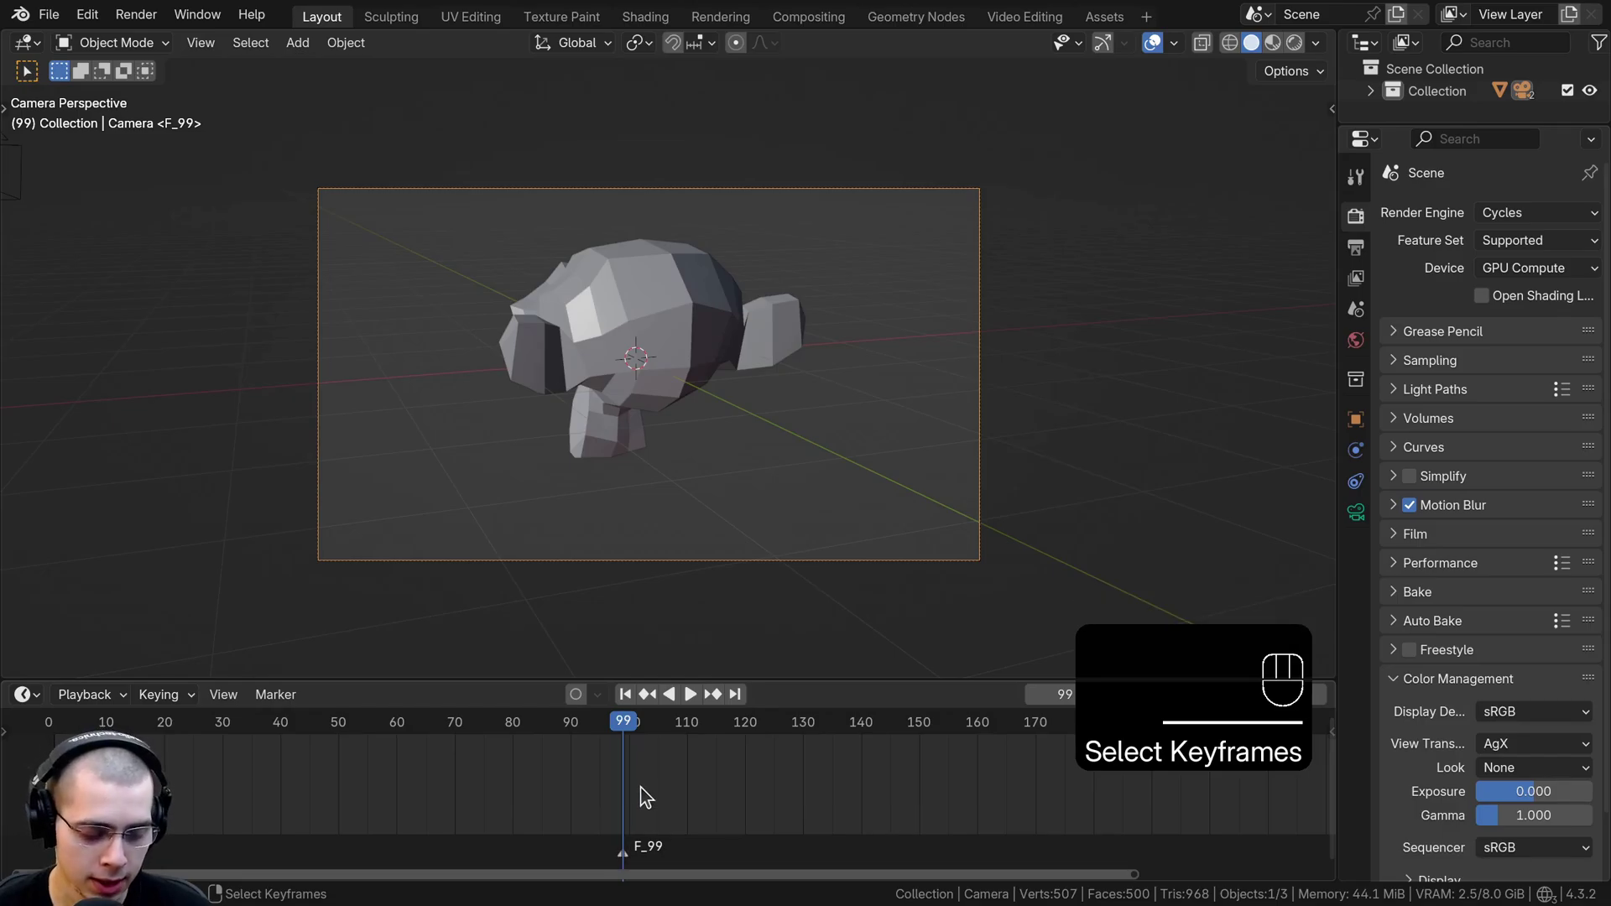
key(ctrl)
key(ctrl+b)
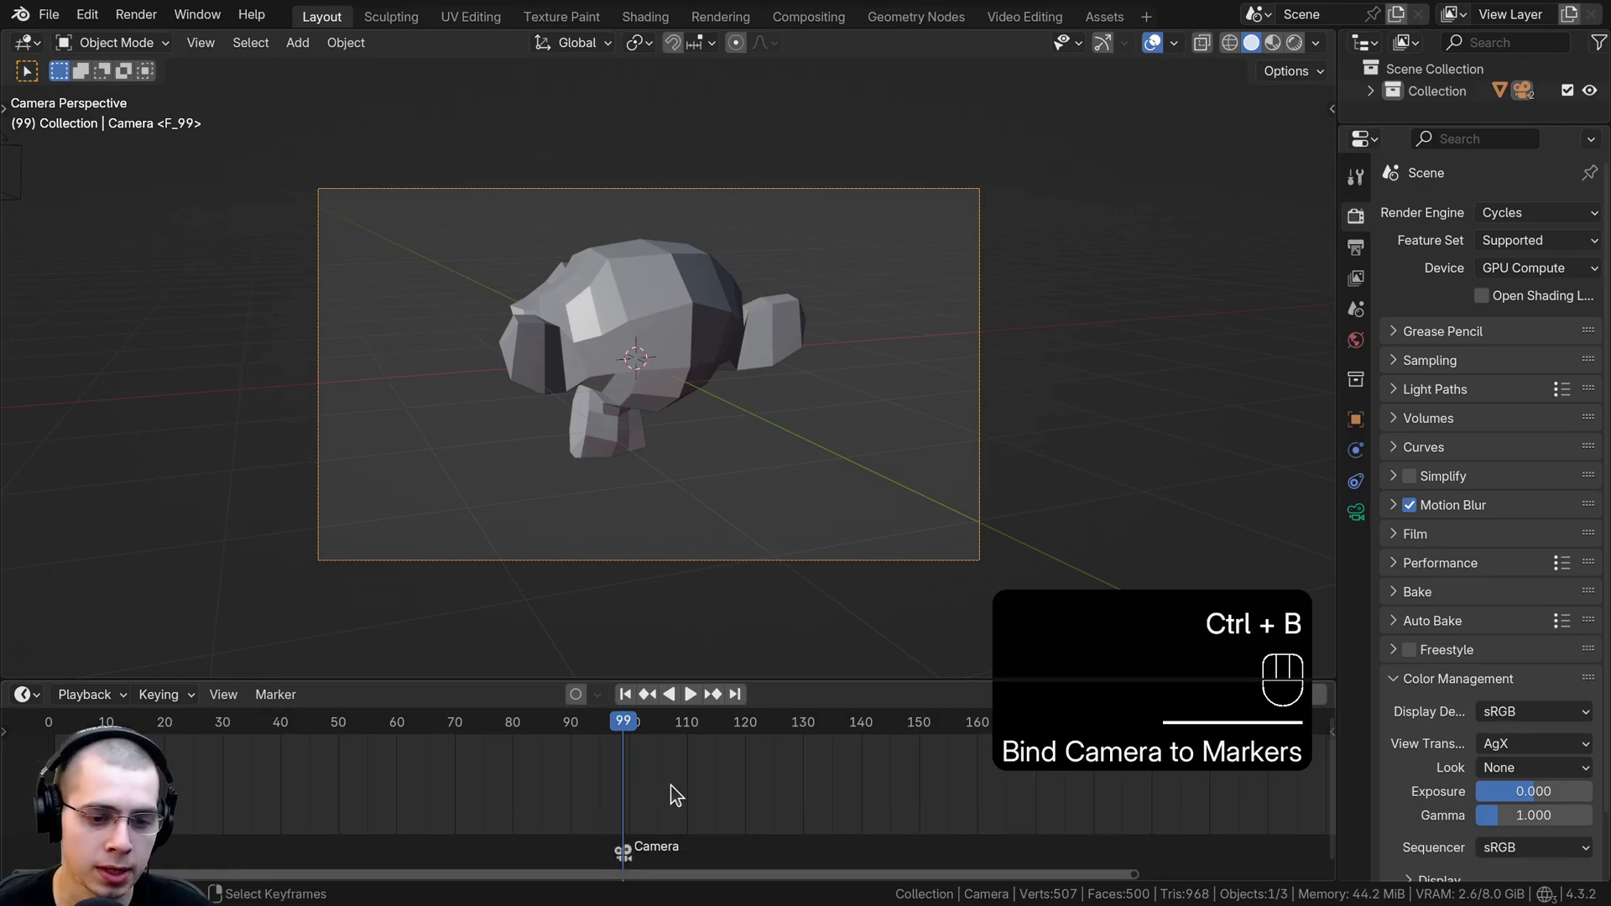
Try moving the camera-bound marker on the timeline and place the playhead on frame 100
click(678, 720)
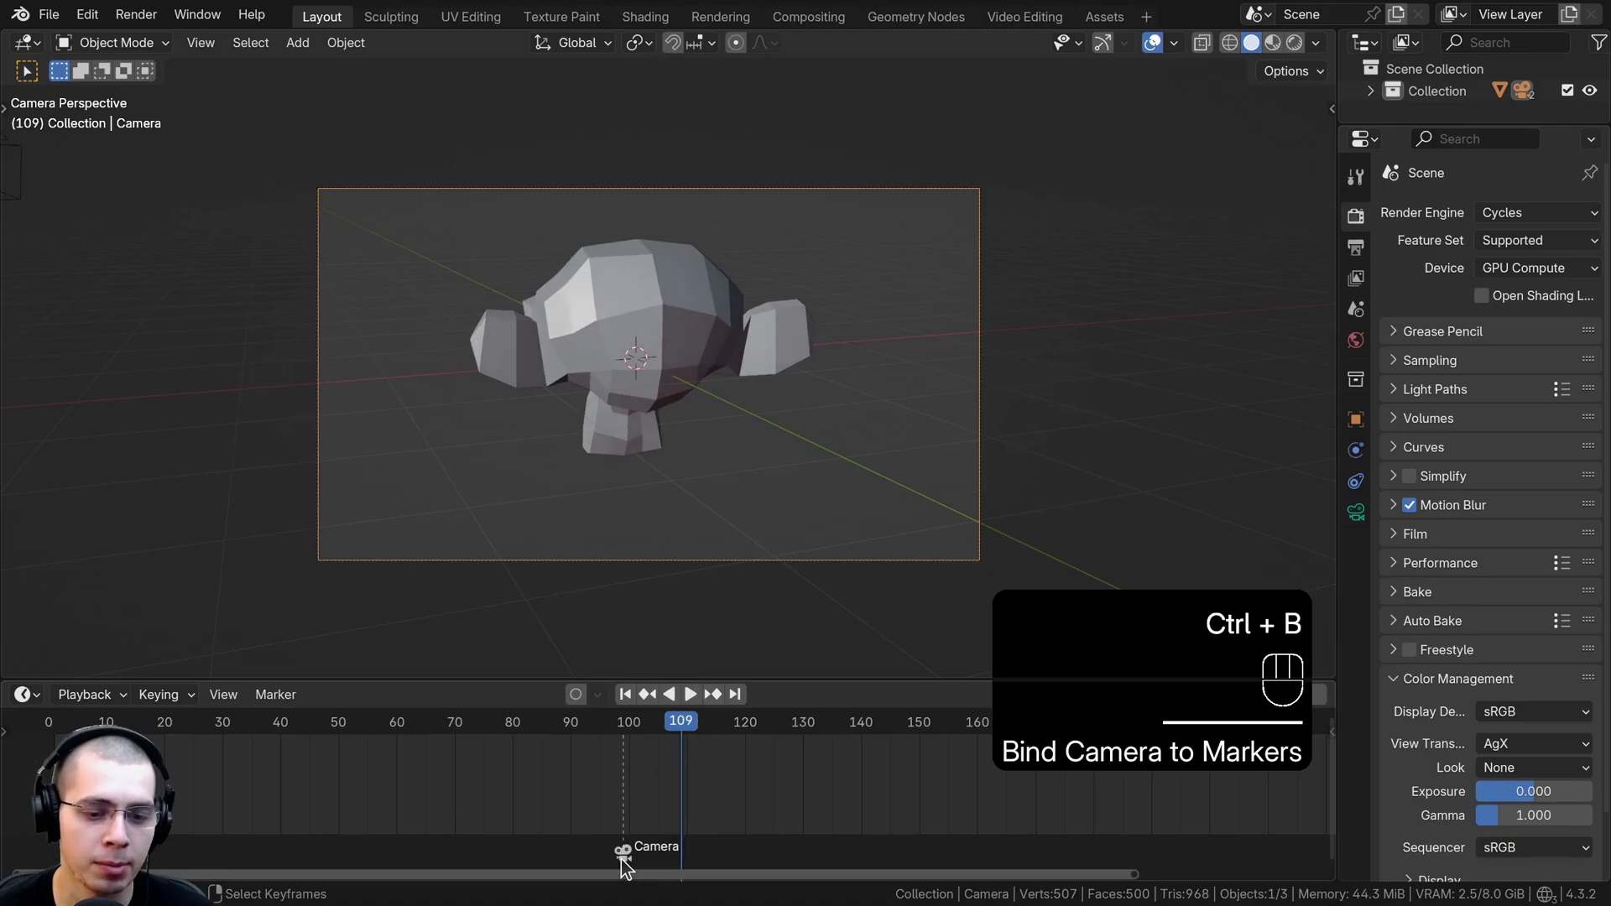
mouse_move(625, 856)
mouse_down()
mouse_move(668, 856)
mouse_move(627, 852)
mouse_up()
click(634, 725)
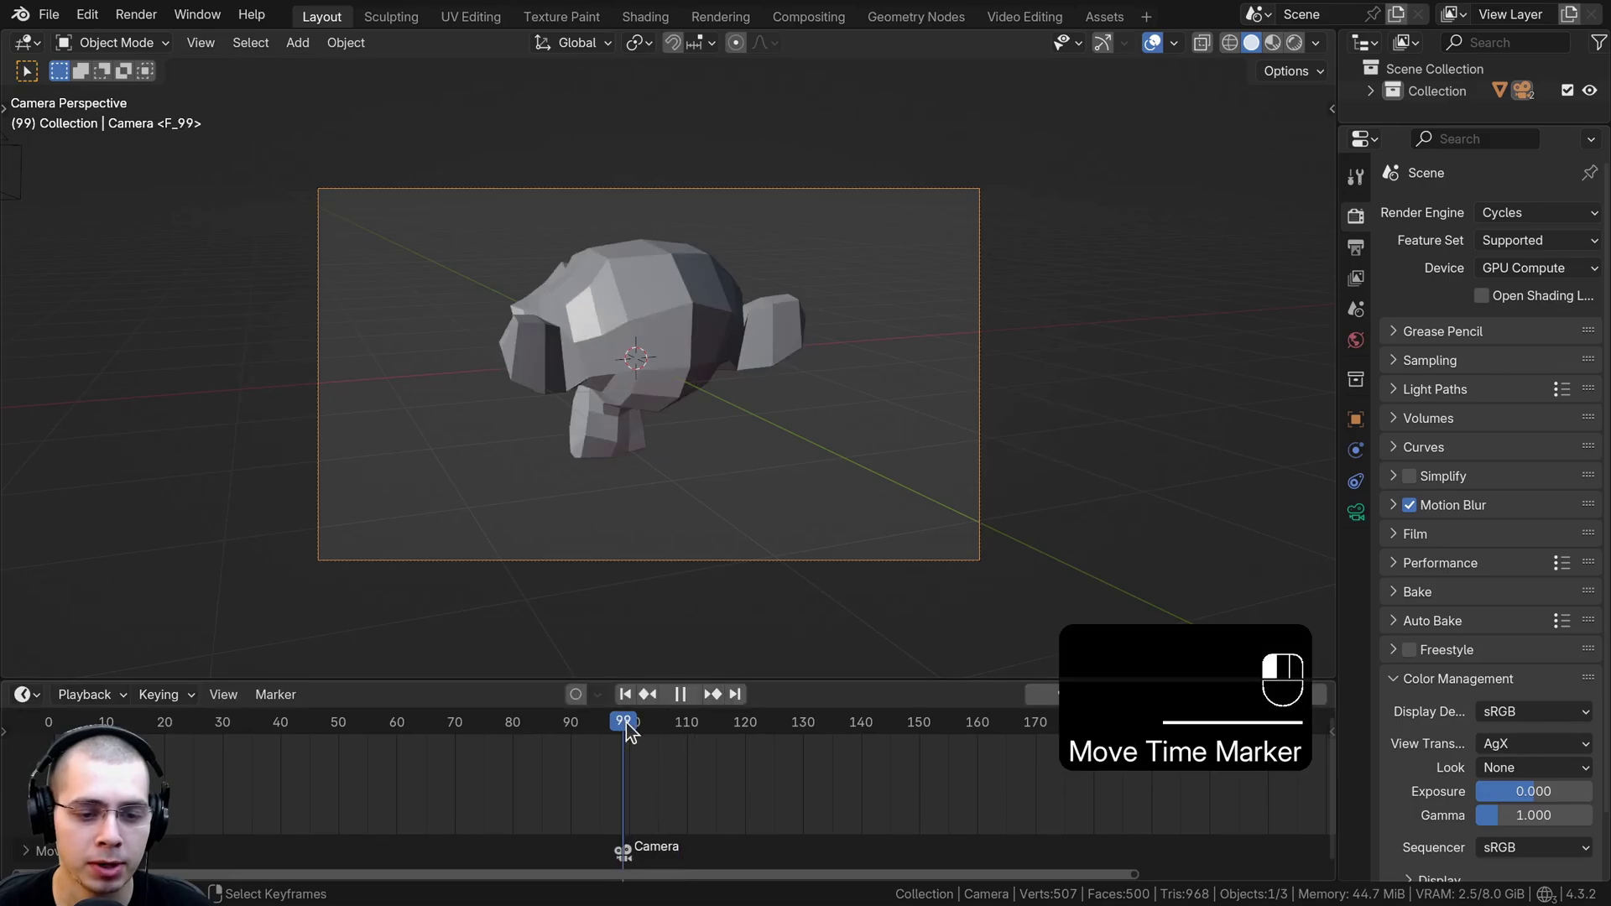
drag(632, 737, 631, 741)
Select Camera.001 on the other side of the monkey head and make it the active scene camera
scroll(466, 339, down, 3)
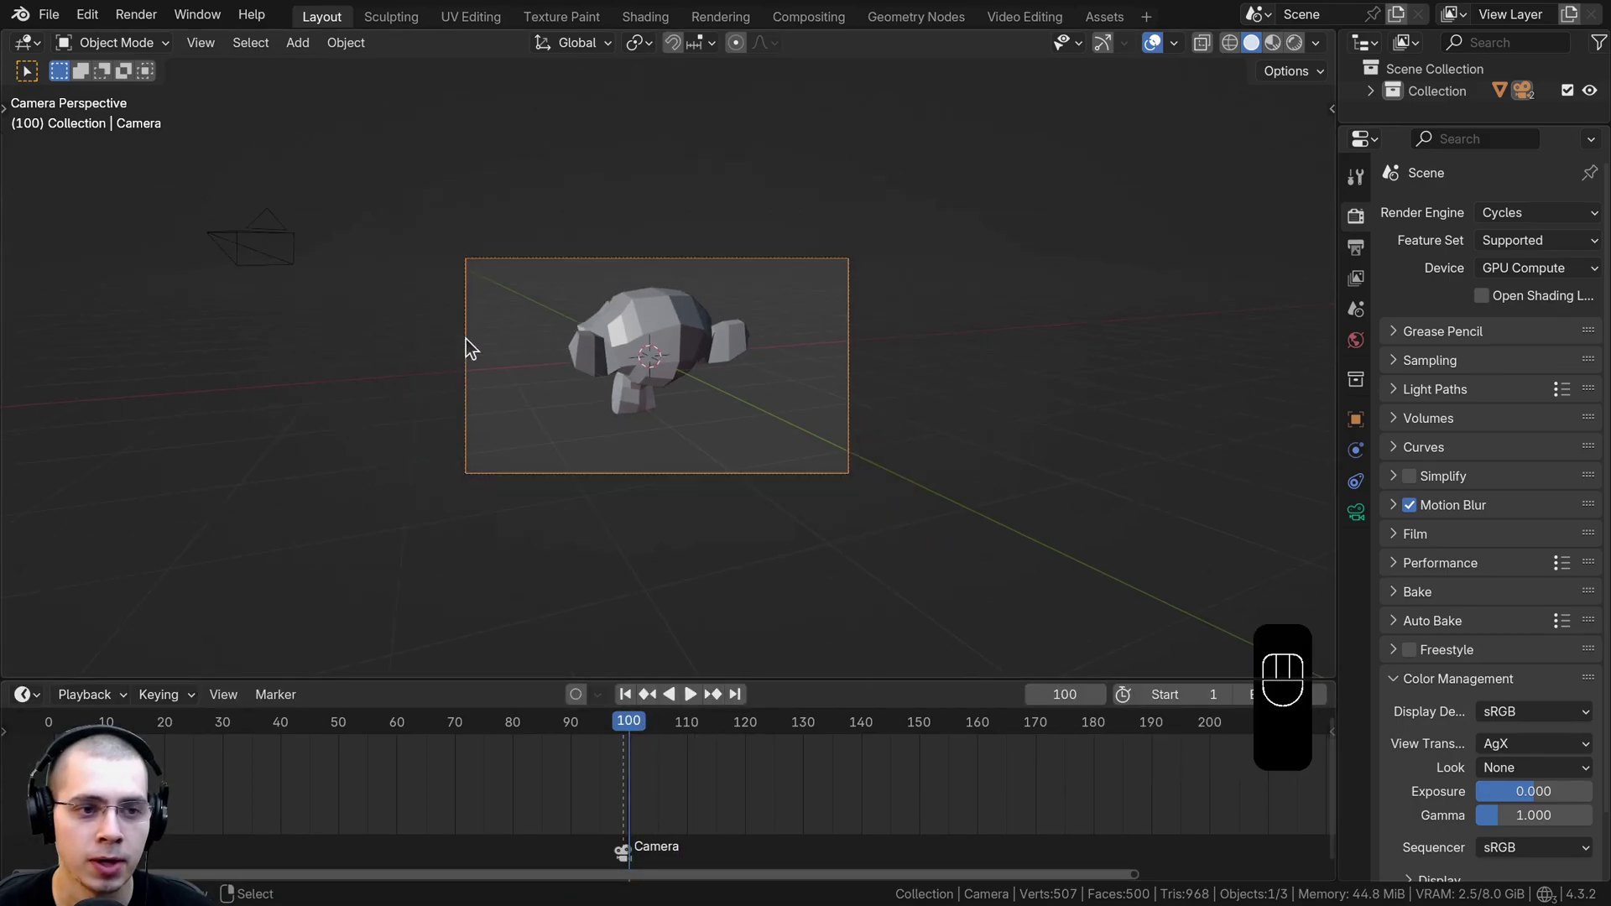
middle_drag(436, 336, 440, 343)
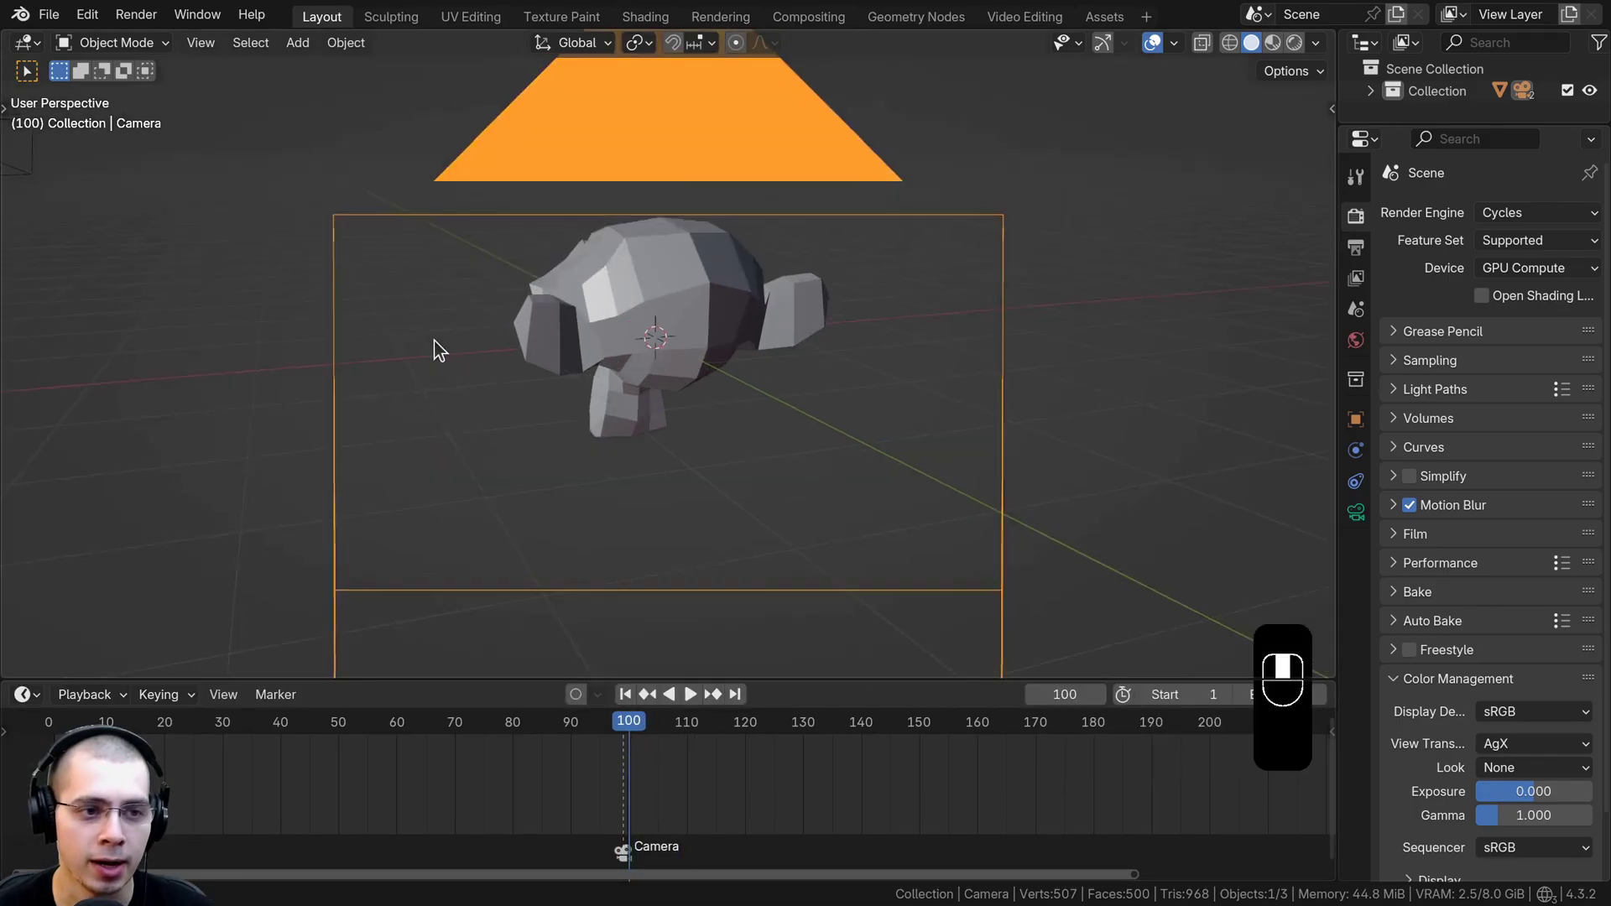
scroll(440, 343, down, 3)
shift+middle_drag(440, 343, 597, 375)
scroll(587, 373, down, 2)
right_click(340, 244)
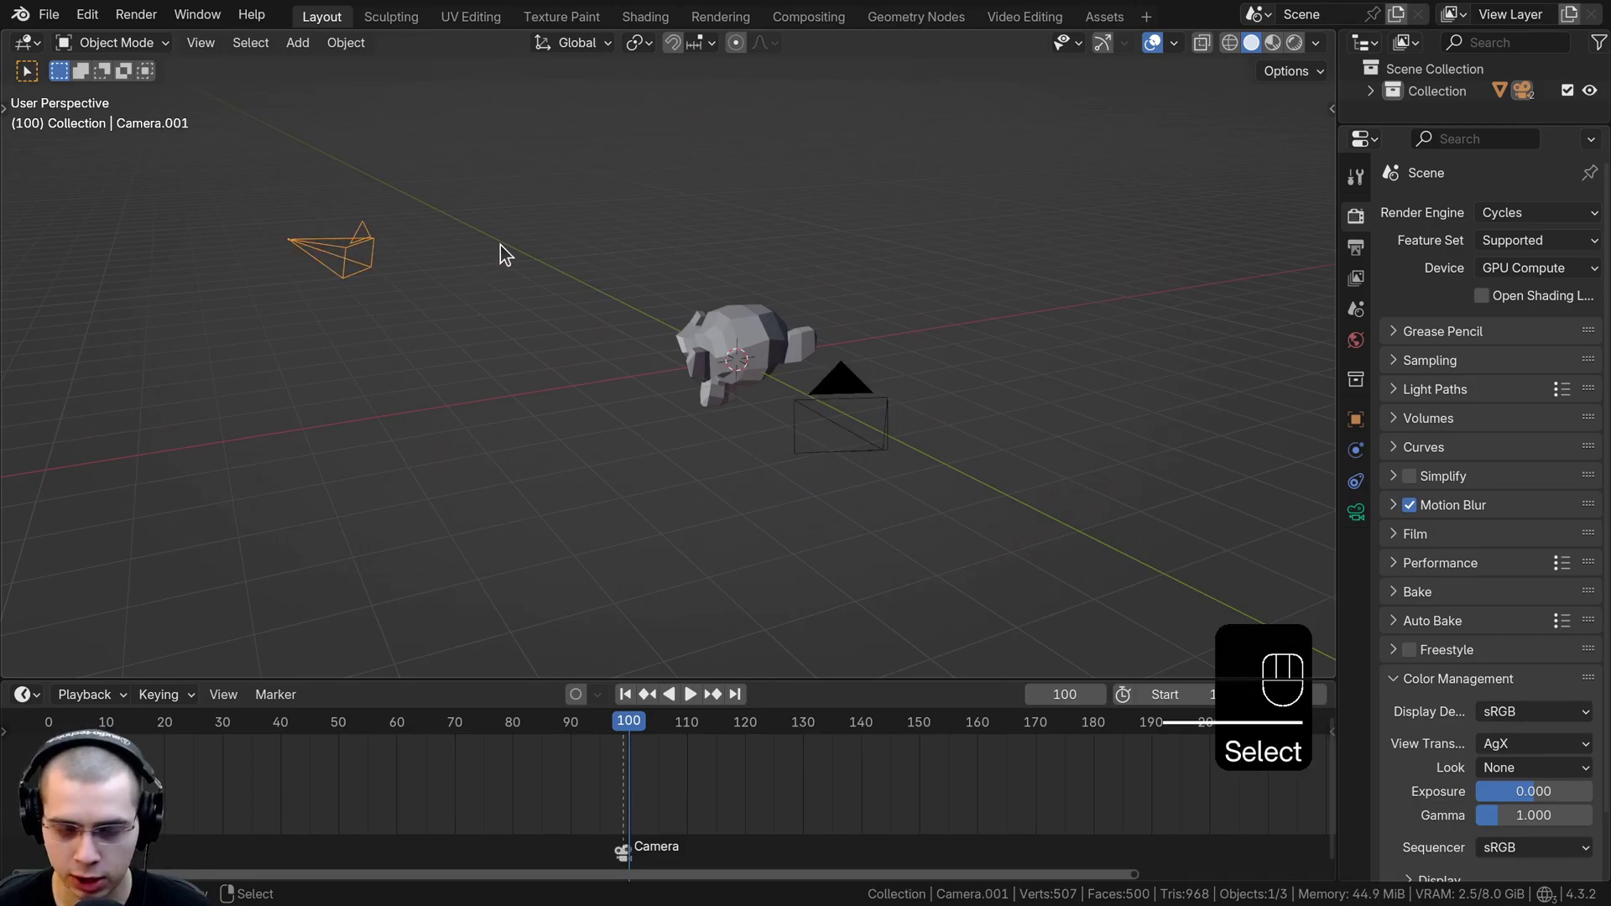
key(ctrl+KP_0)
scroll(646, 297, up, 3)
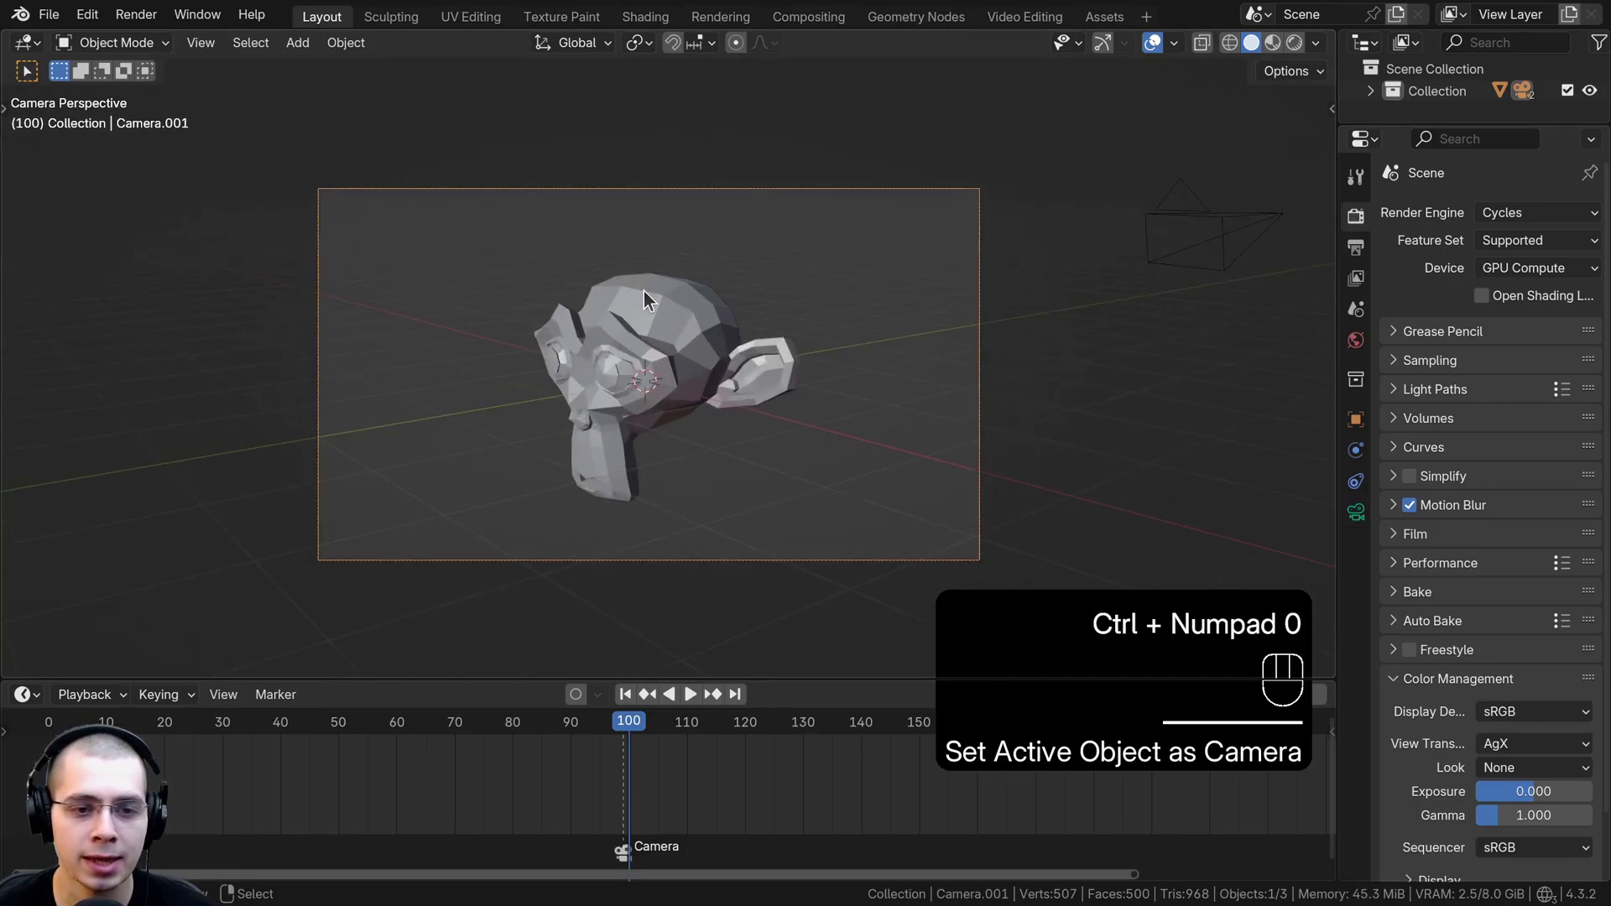
key(g)
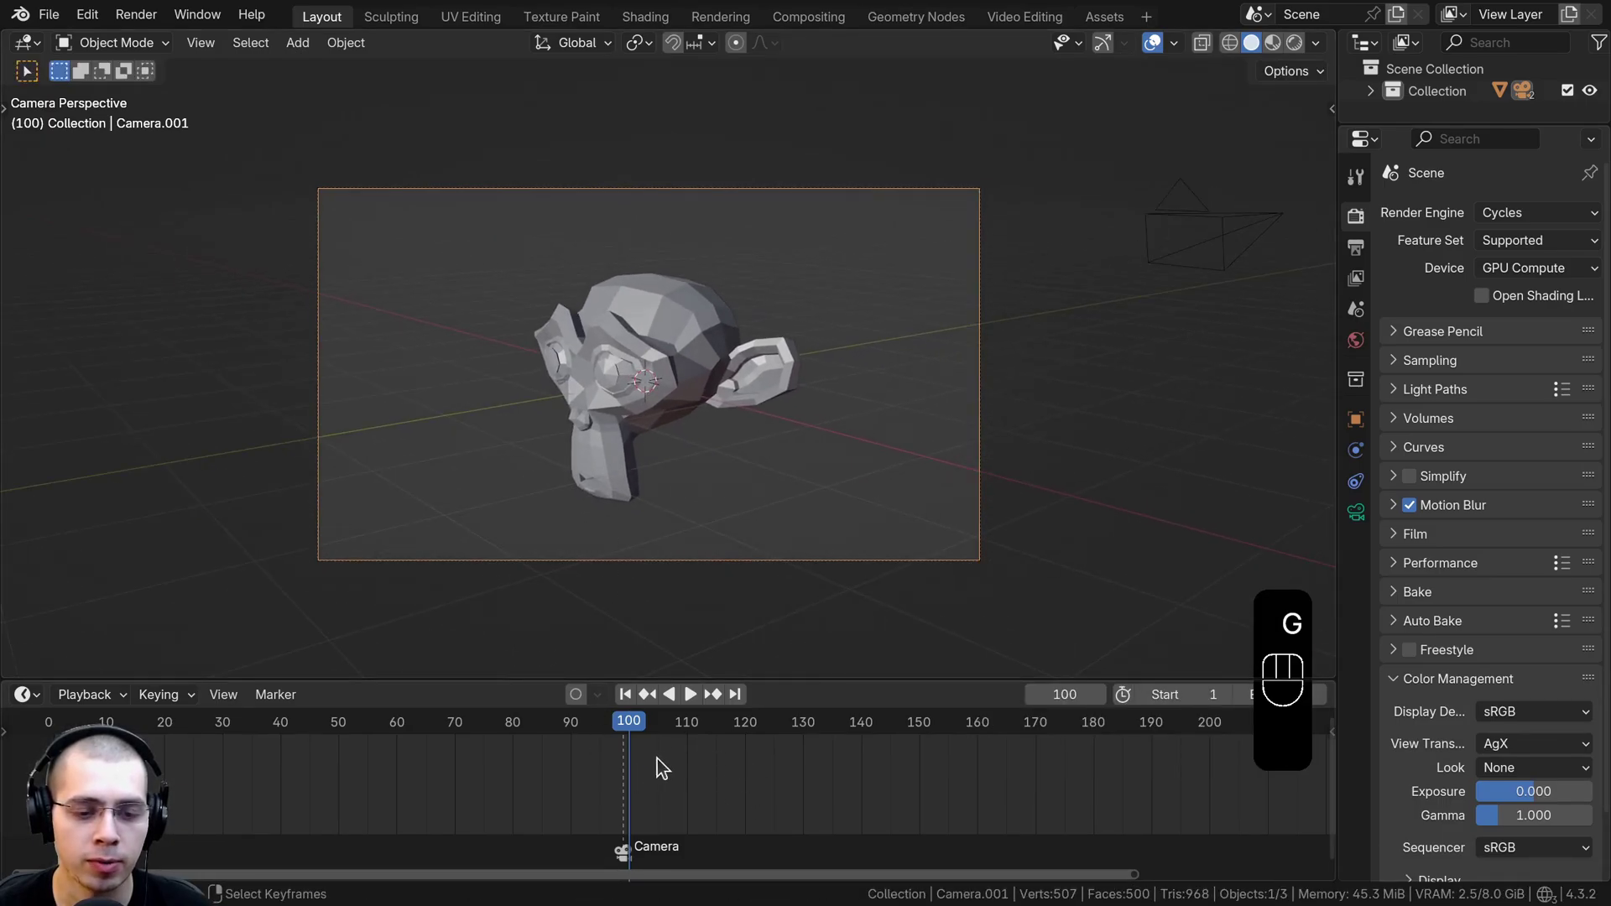
Add a timeline marker at frame 100 and bind Camera.001 to it
middle_drag(666, 764, 670, 765)
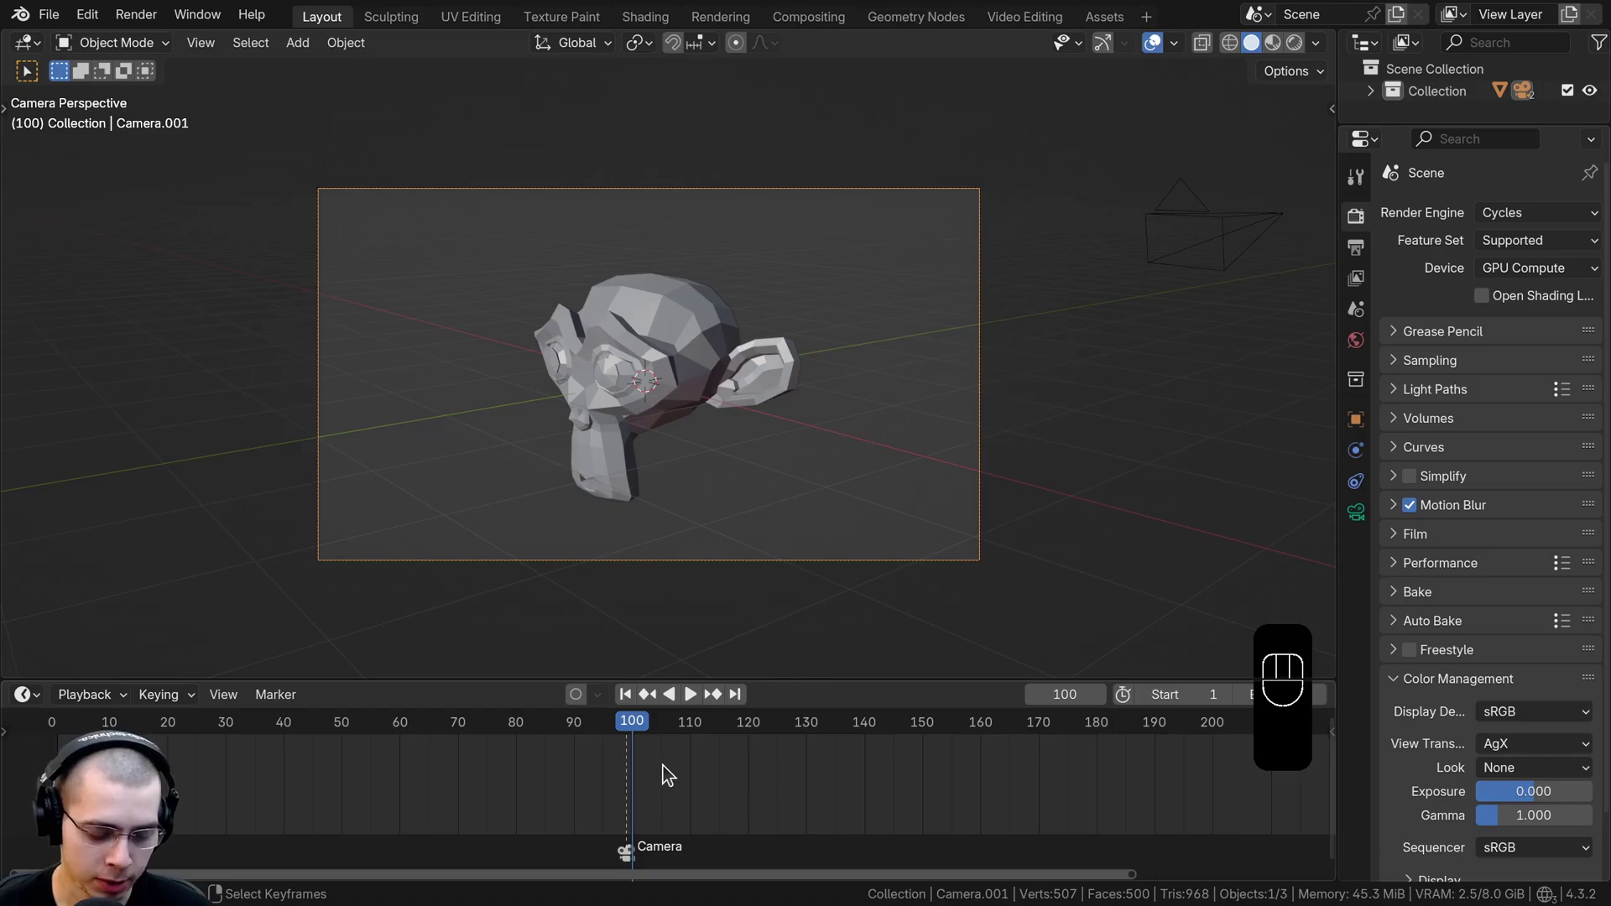
key(m)
scroll(687, 804, up, 3)
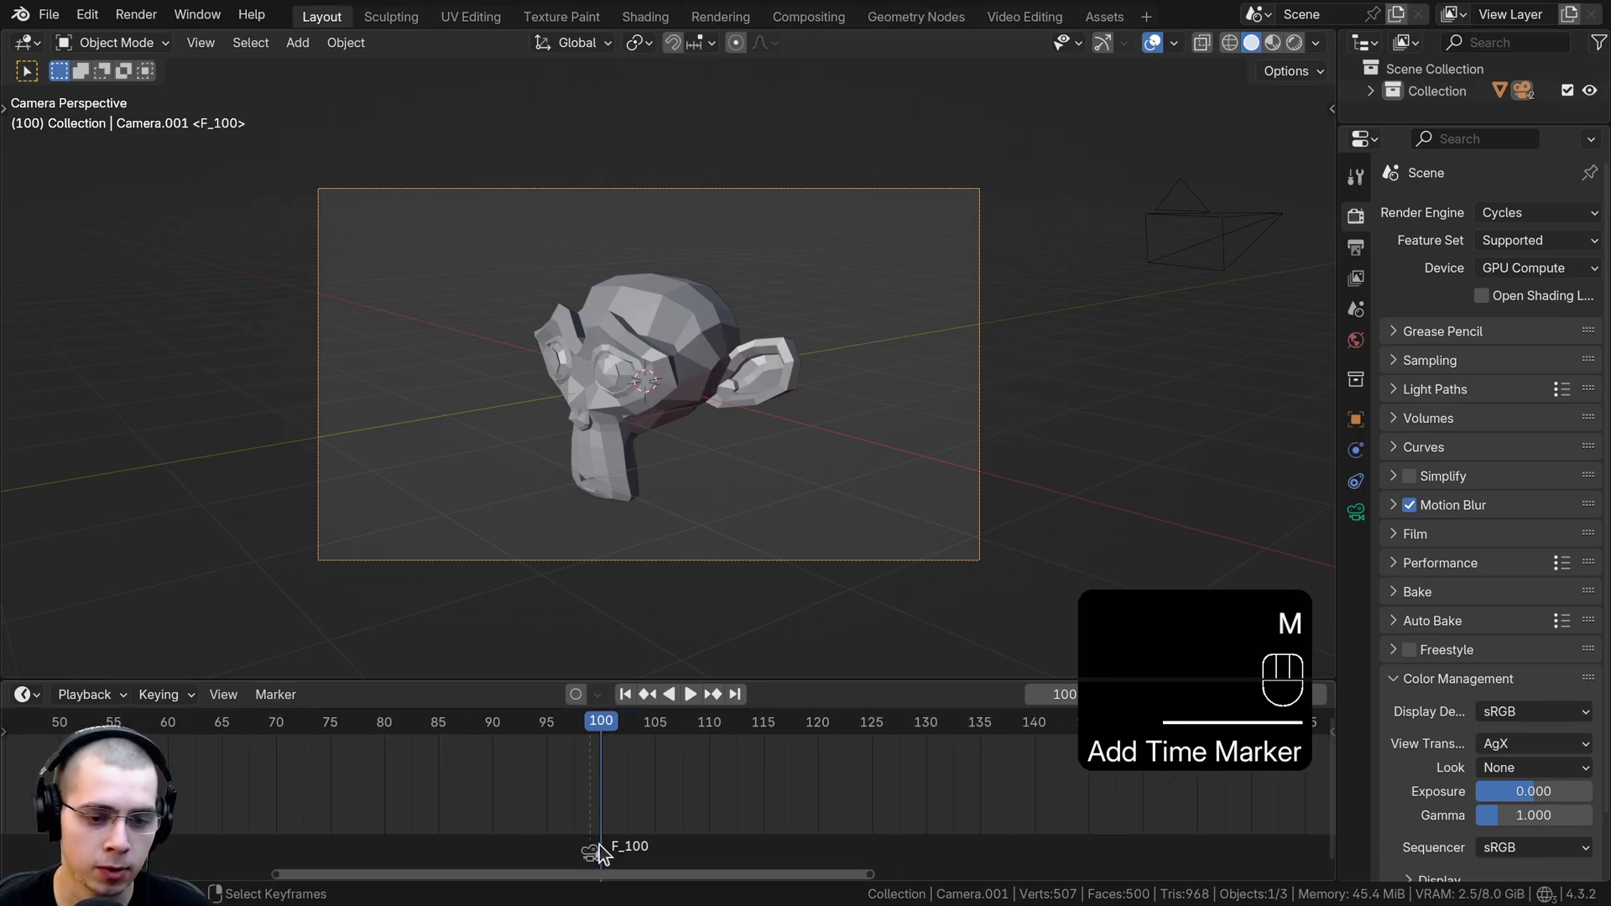
scroll(603, 786, up, 1)
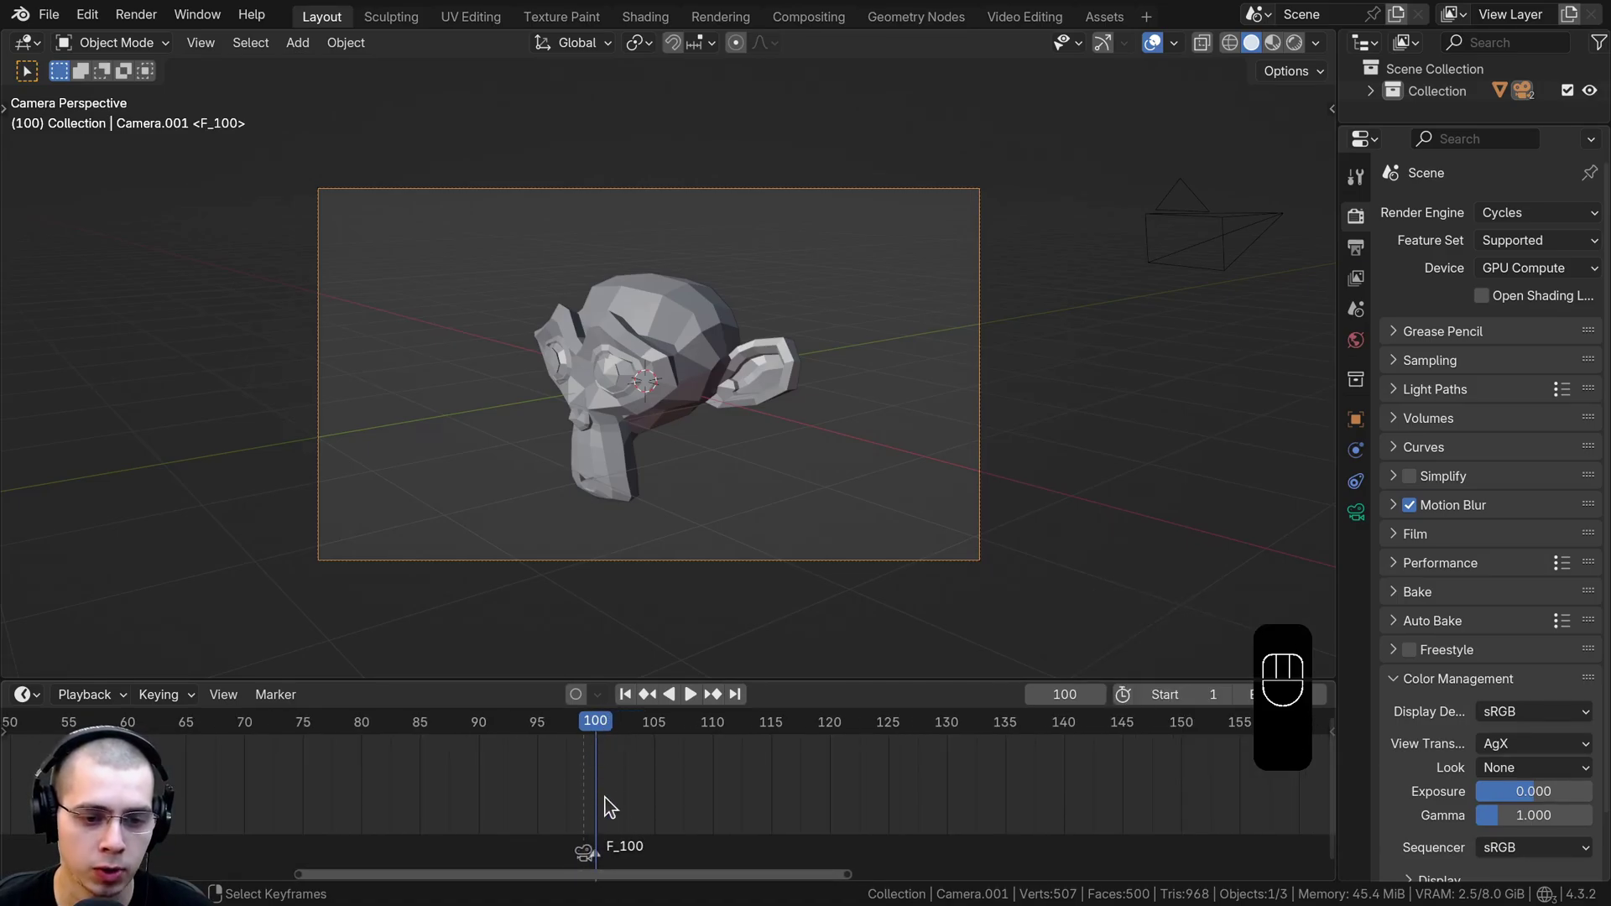
middle_drag(661, 799, 681, 799)
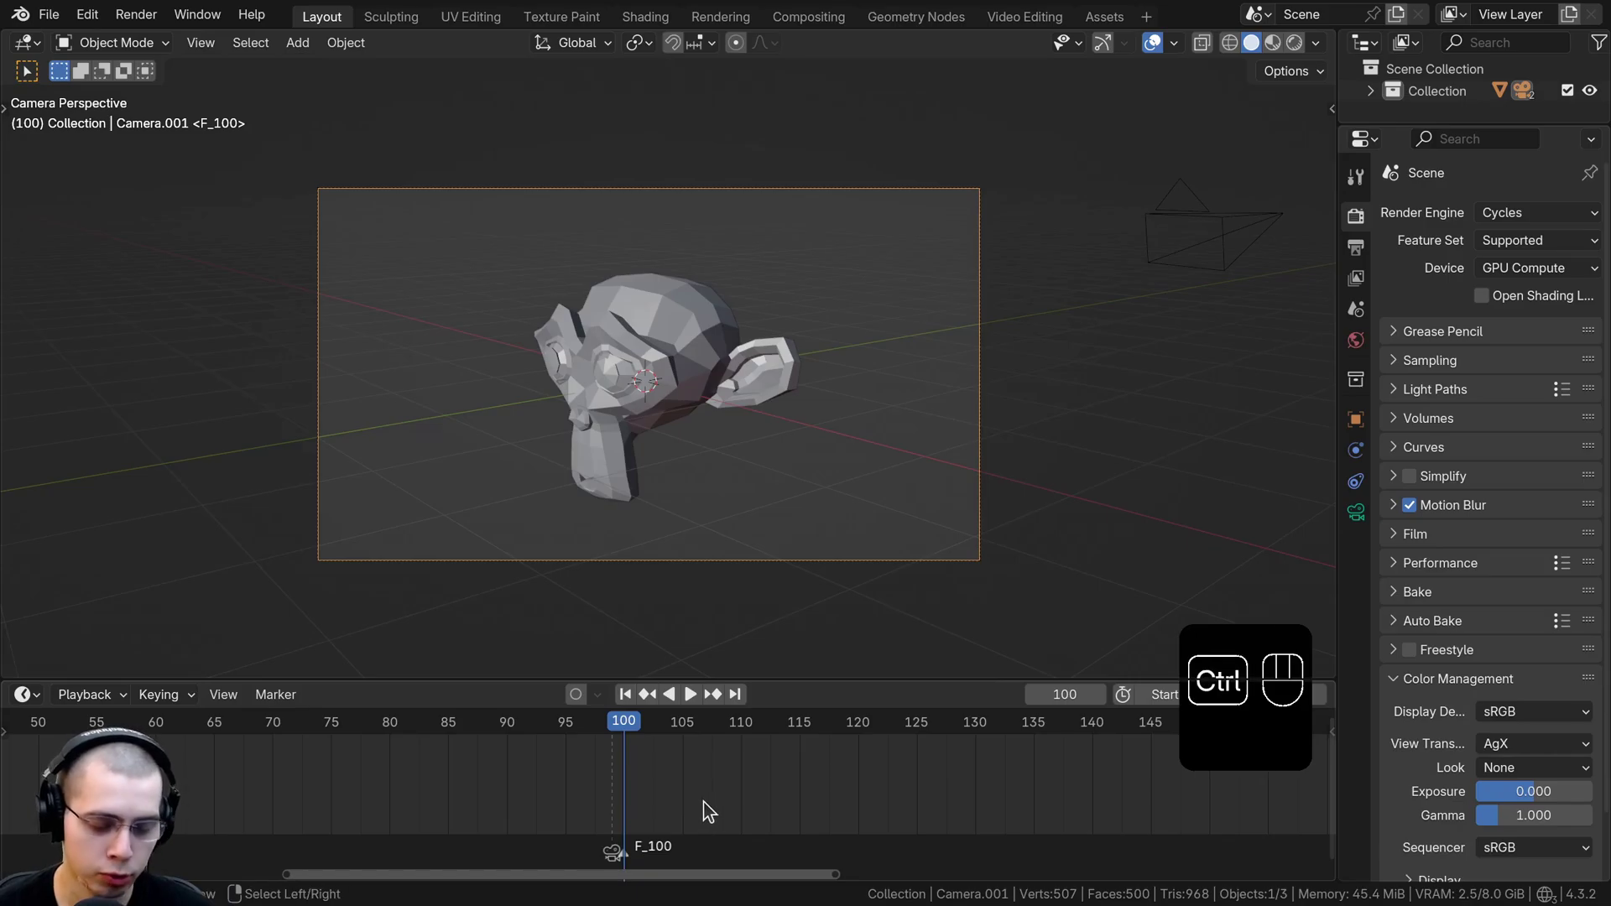
key(ctrl+b)
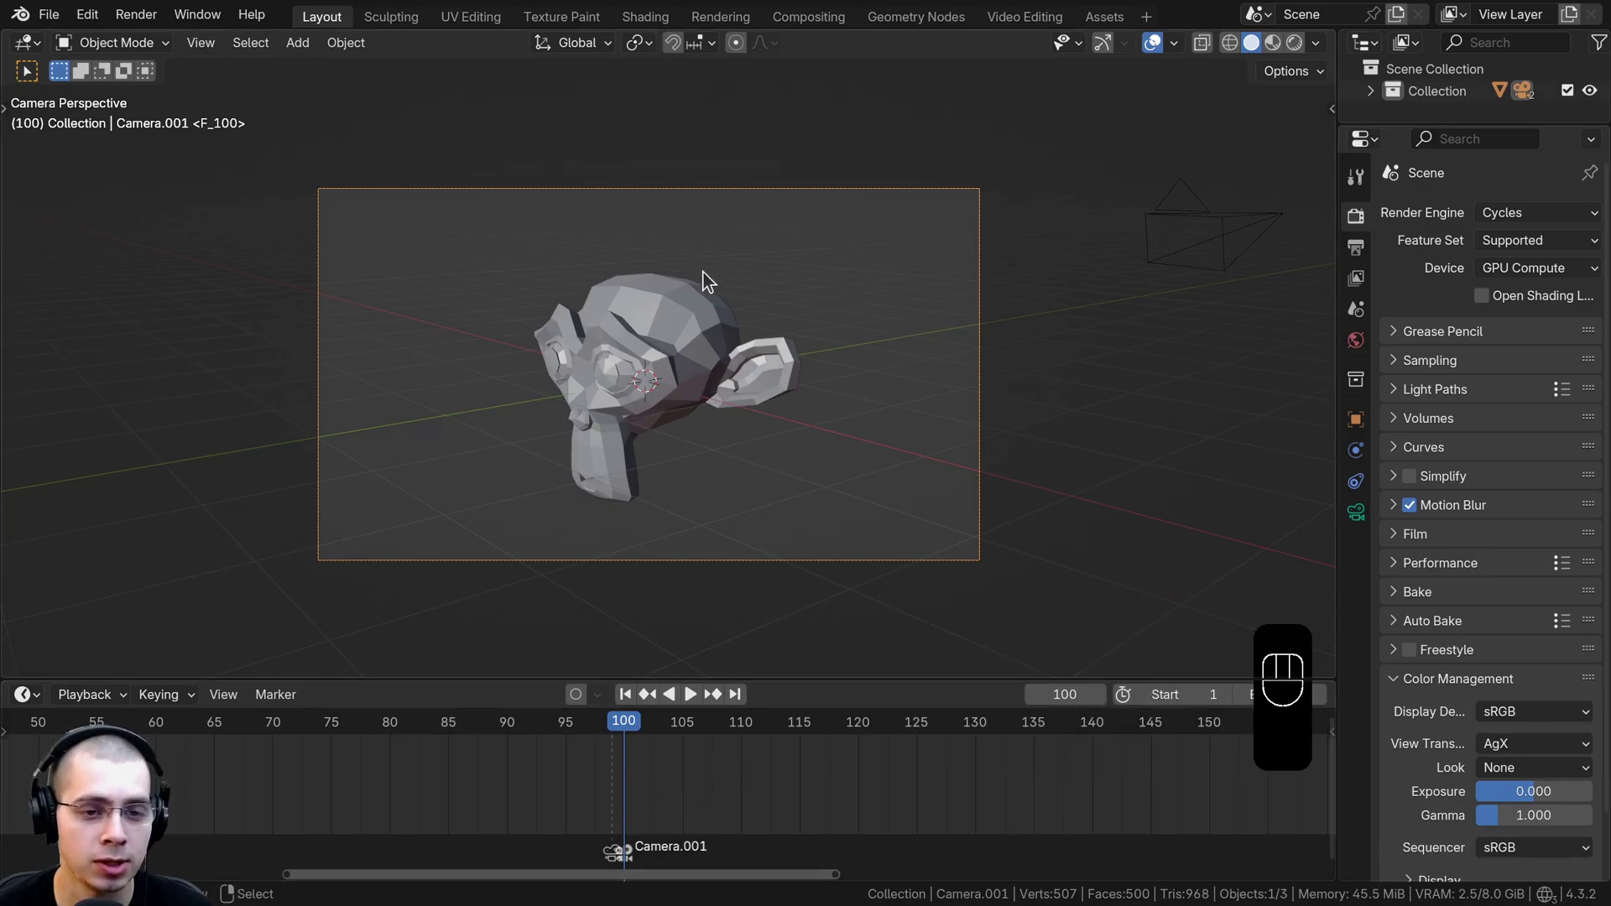
Try moving the active camera from its own view and advance the playhead to frame 102
key(g)
right_click(622, 289)
key(Right)
key(Right)
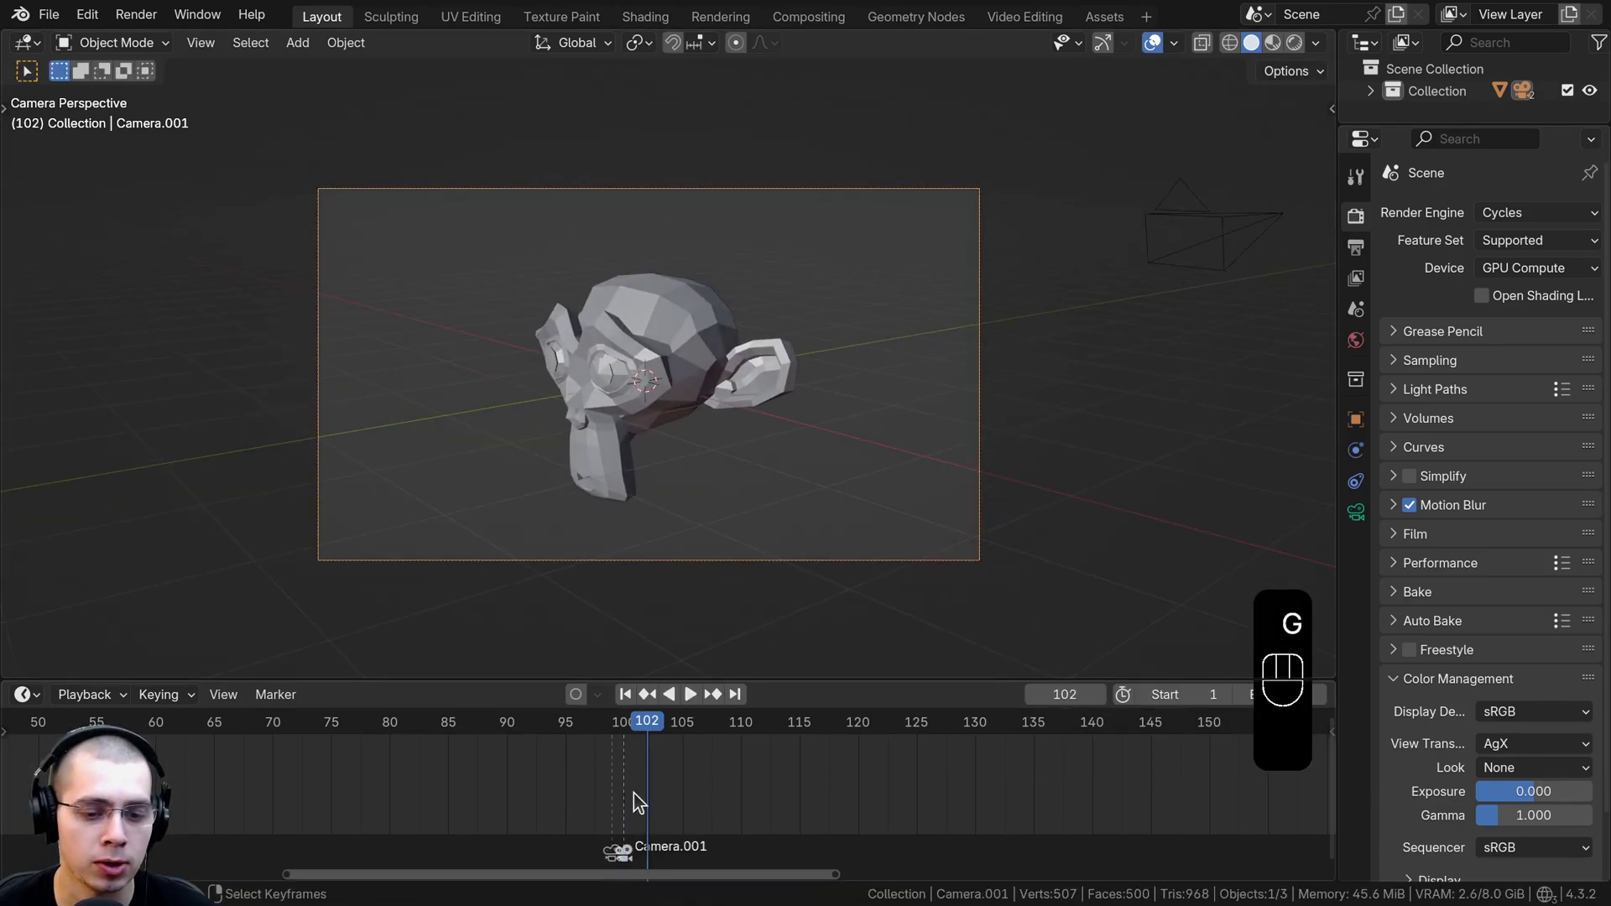
Try moving each of the two camera markers at frames 99 and 100 along the timeline
click(610, 849)
key(g)
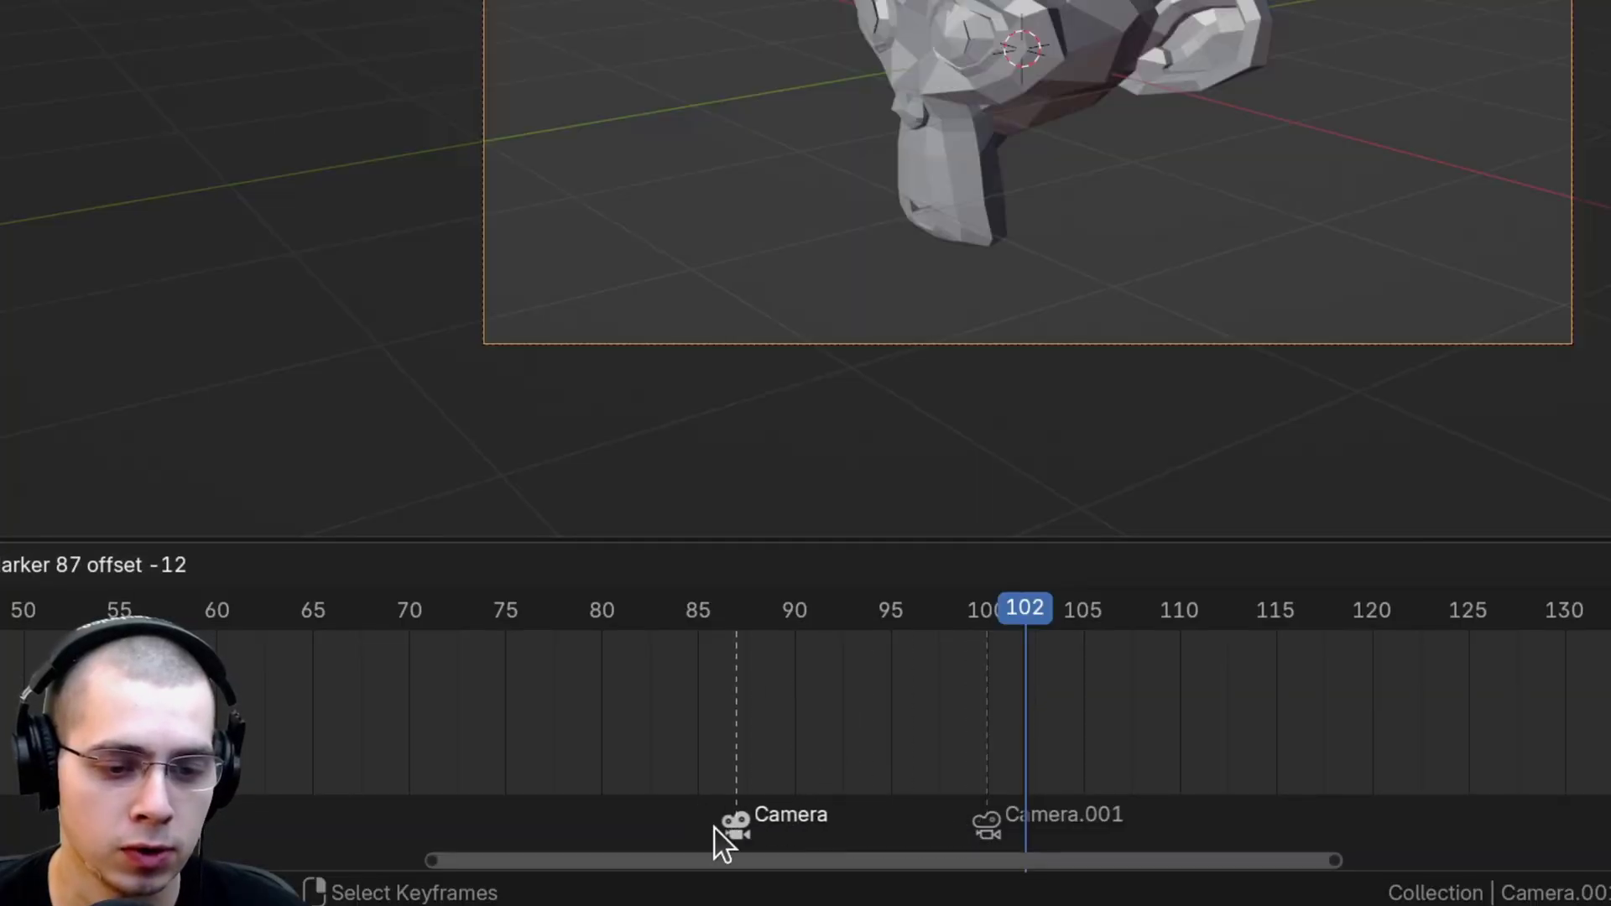
right_click(748, 822)
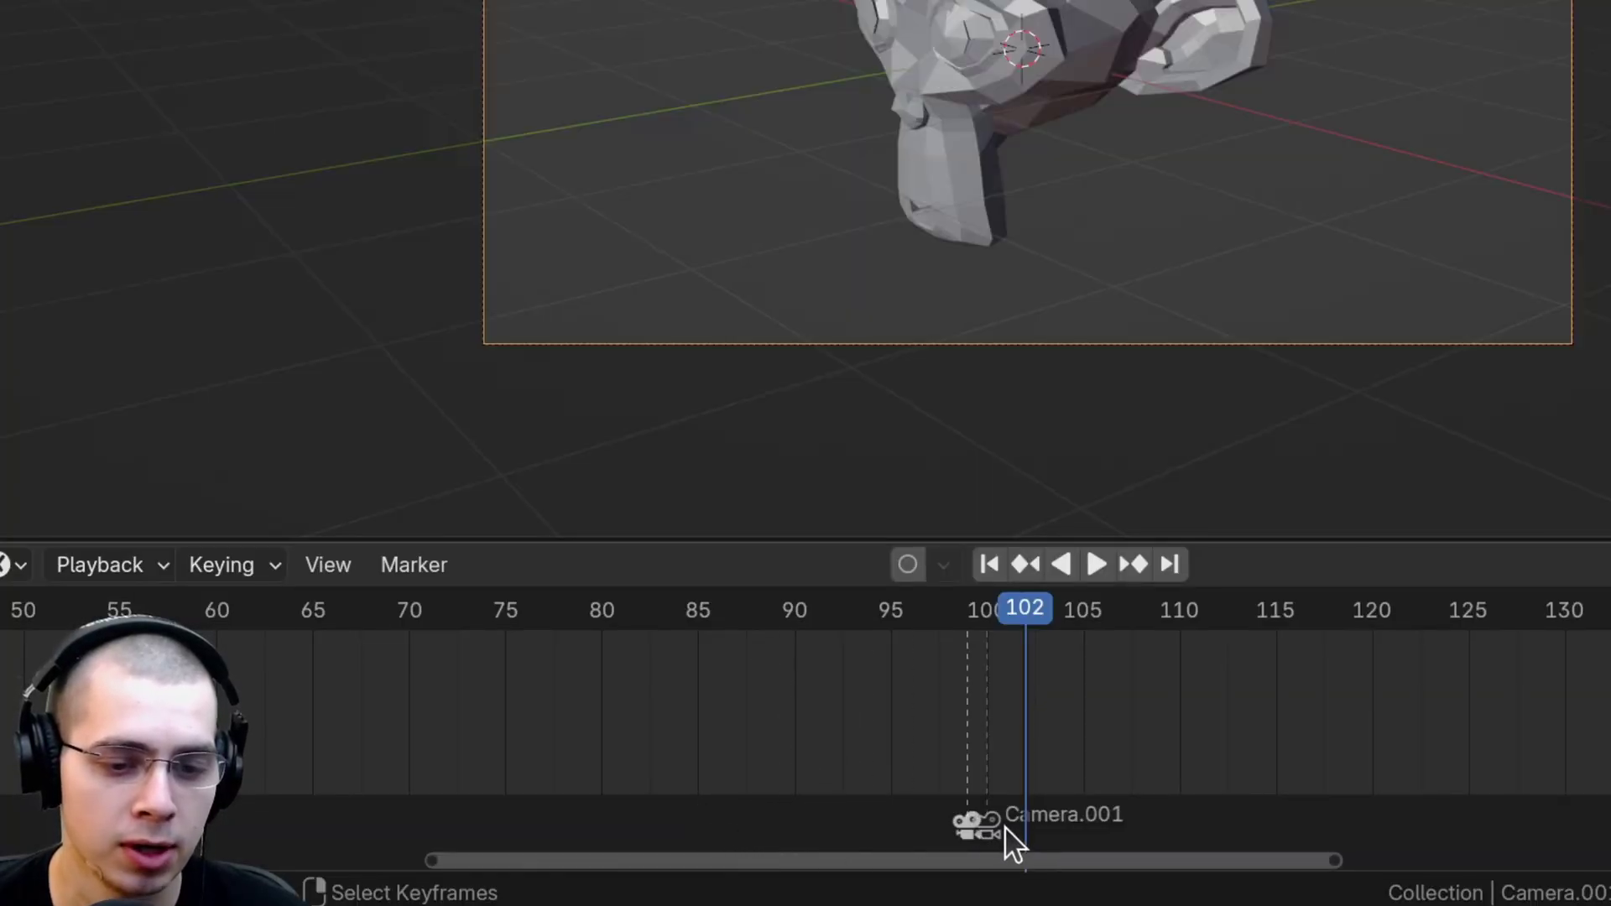
click(995, 829)
key(g)
right_click(1049, 826)
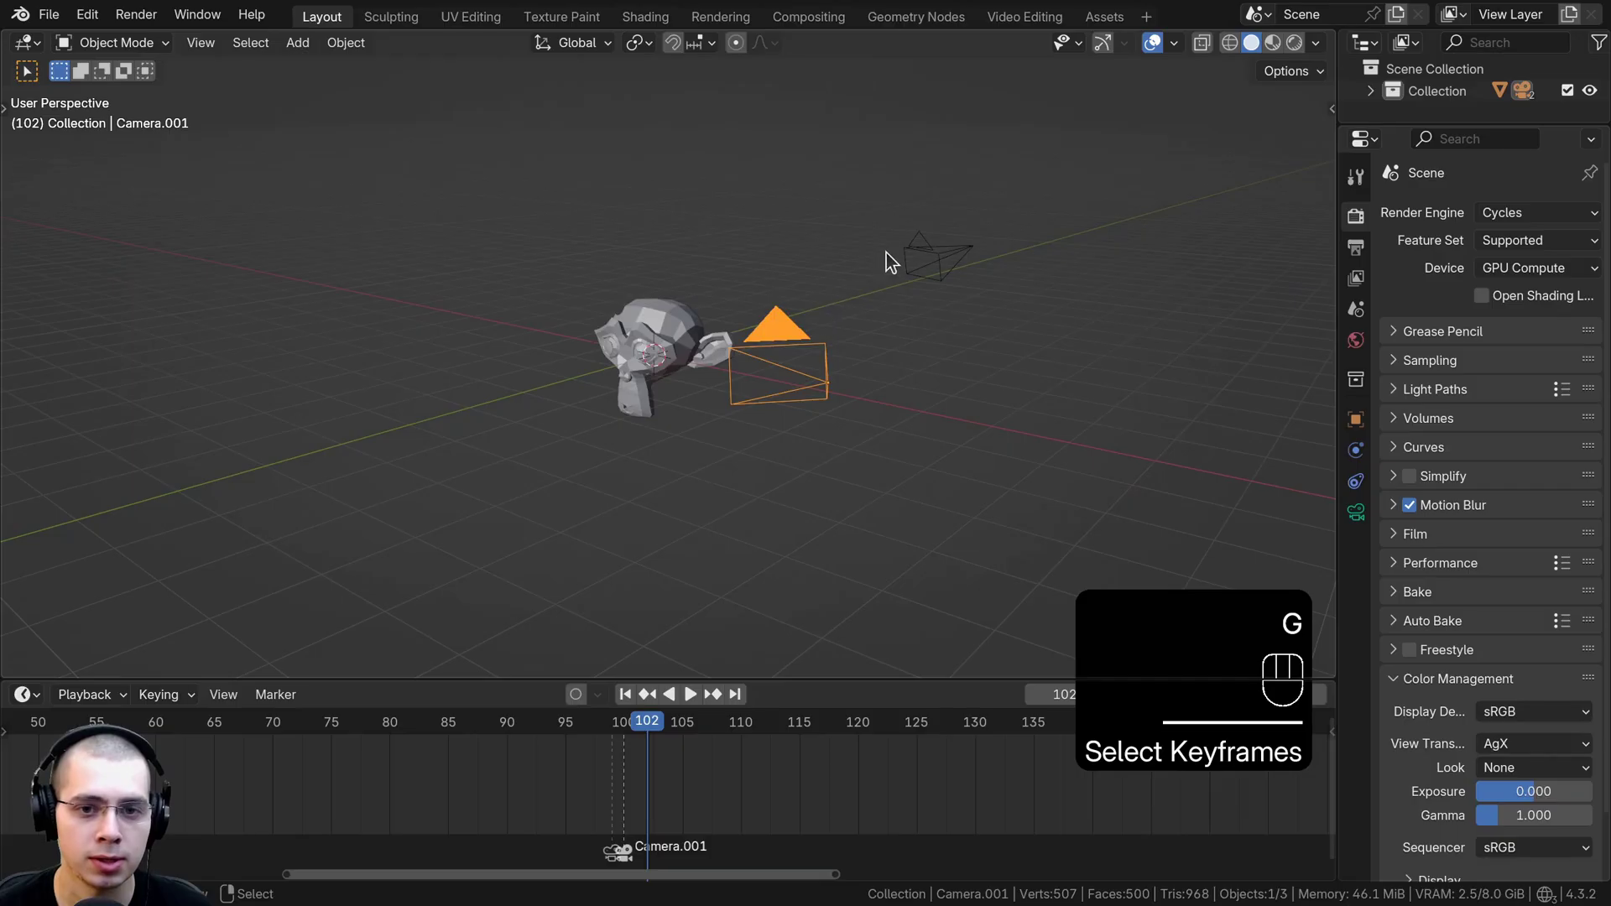
Select each camera in turn, set the playhead to frame 75 and play past both markers through the active camera's view
click(933, 256)
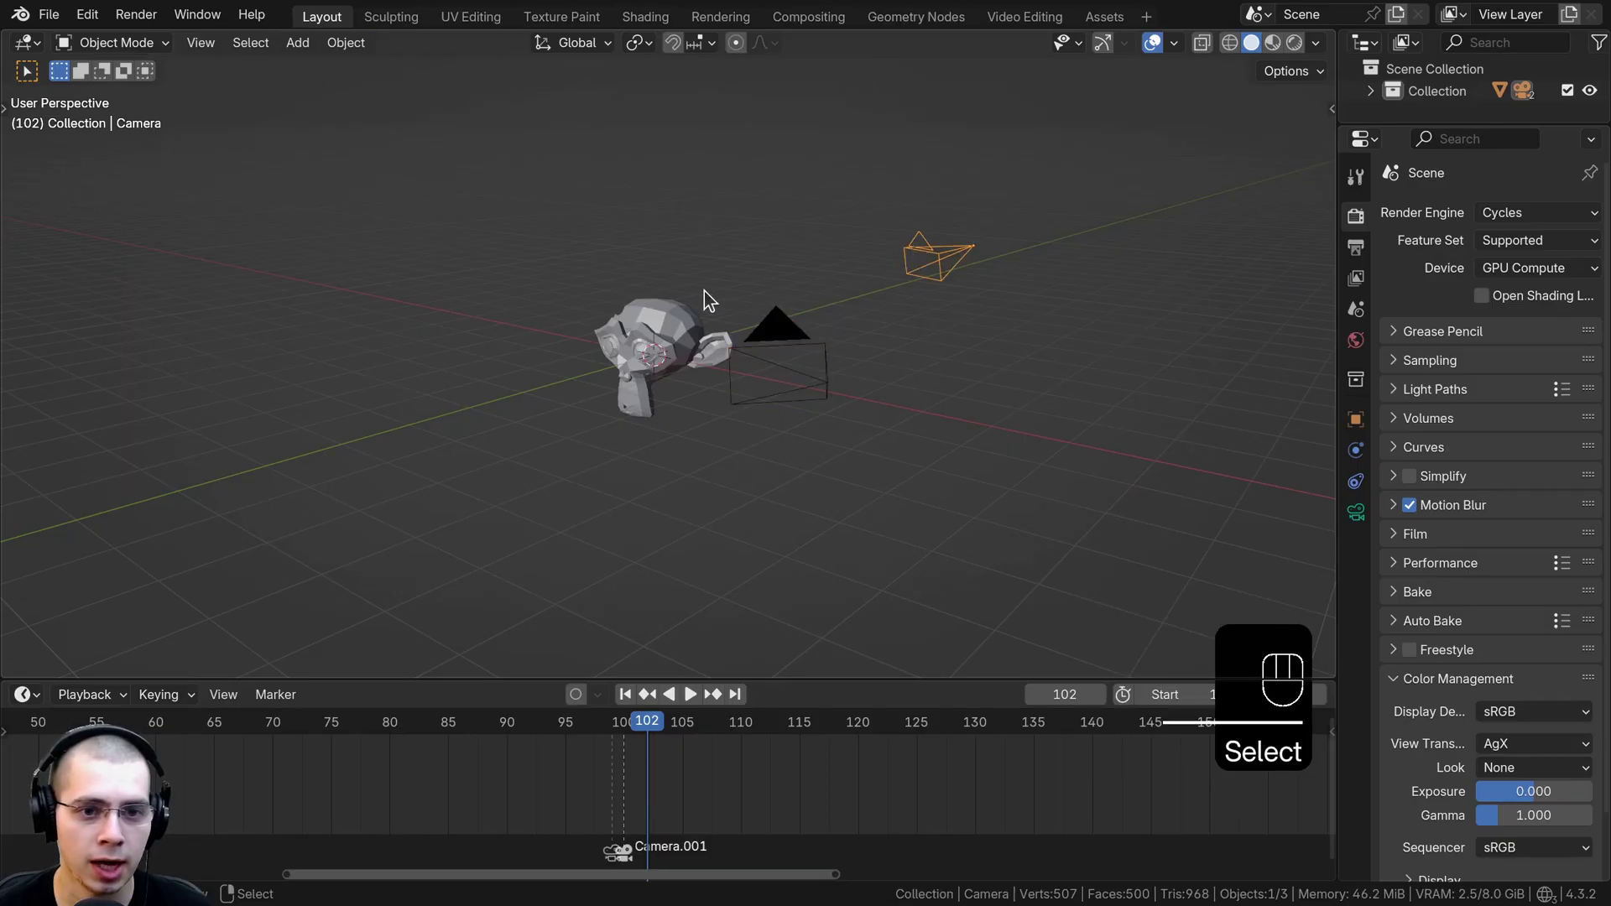
click(772, 334)
drag(382, 724, 332, 724)
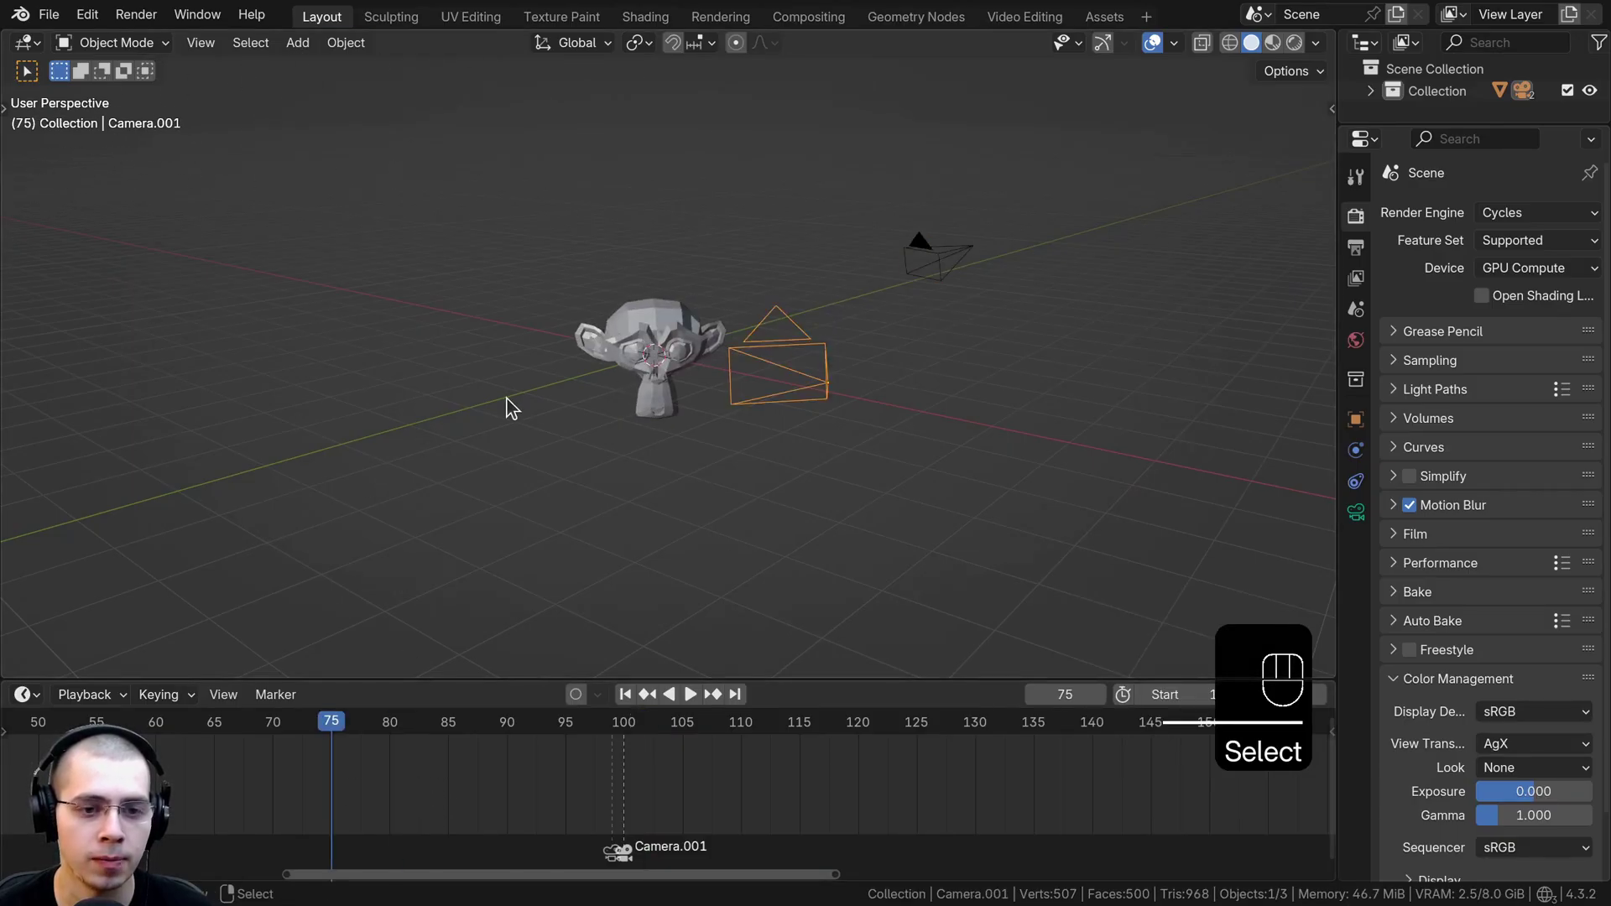
key(KP_2)
key(KP_0)
key(space)
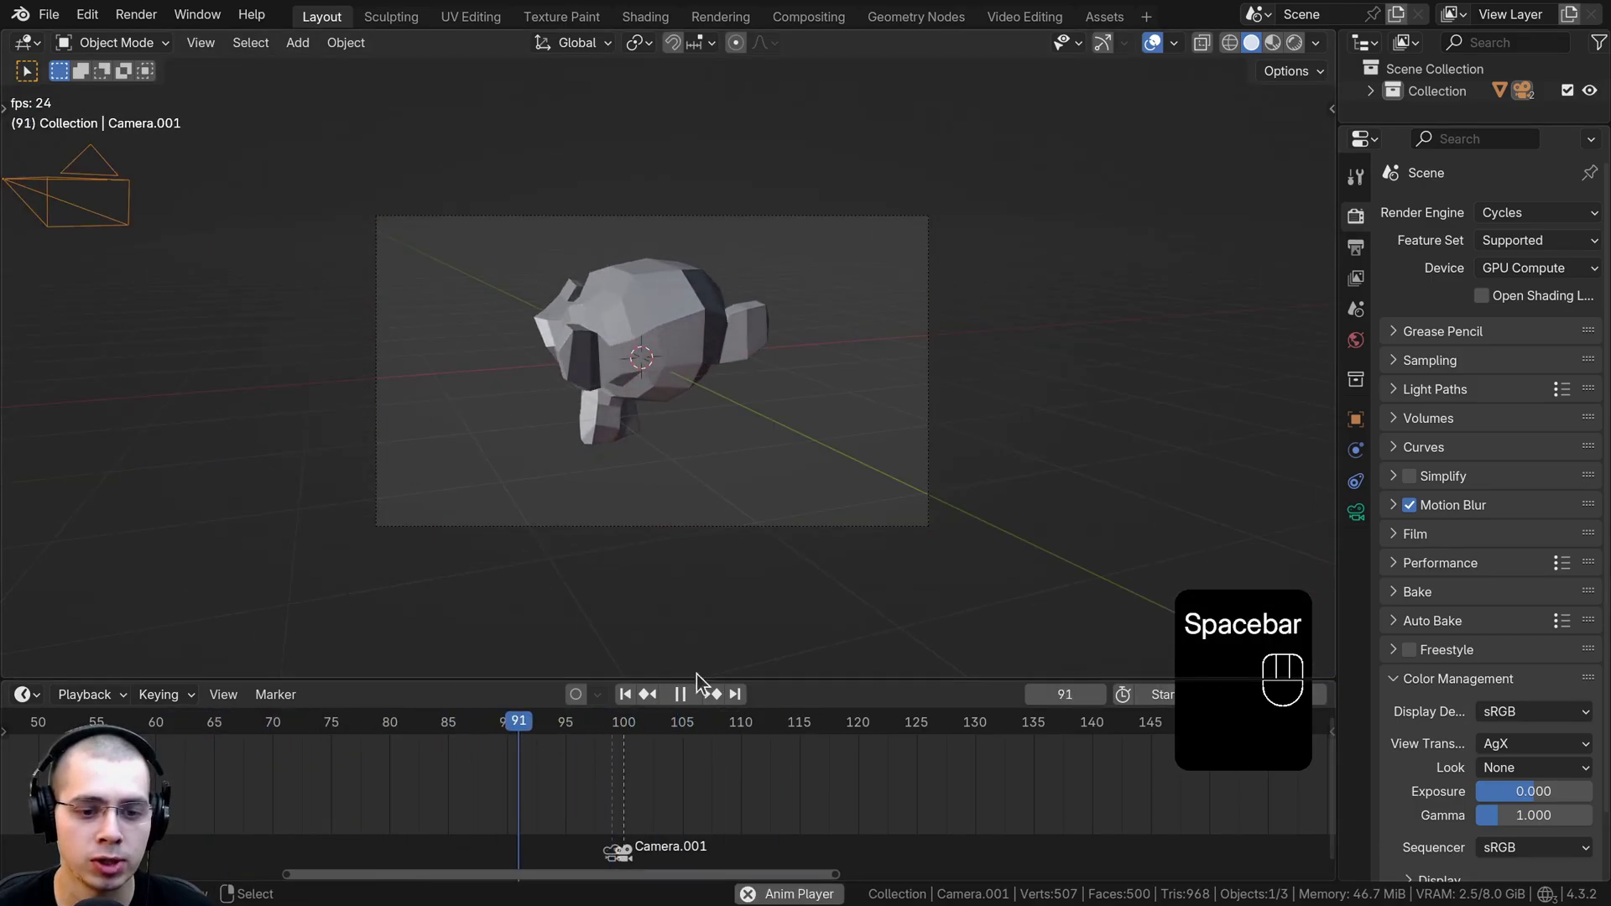
scroll(712, 784, down, 3)
key(space)
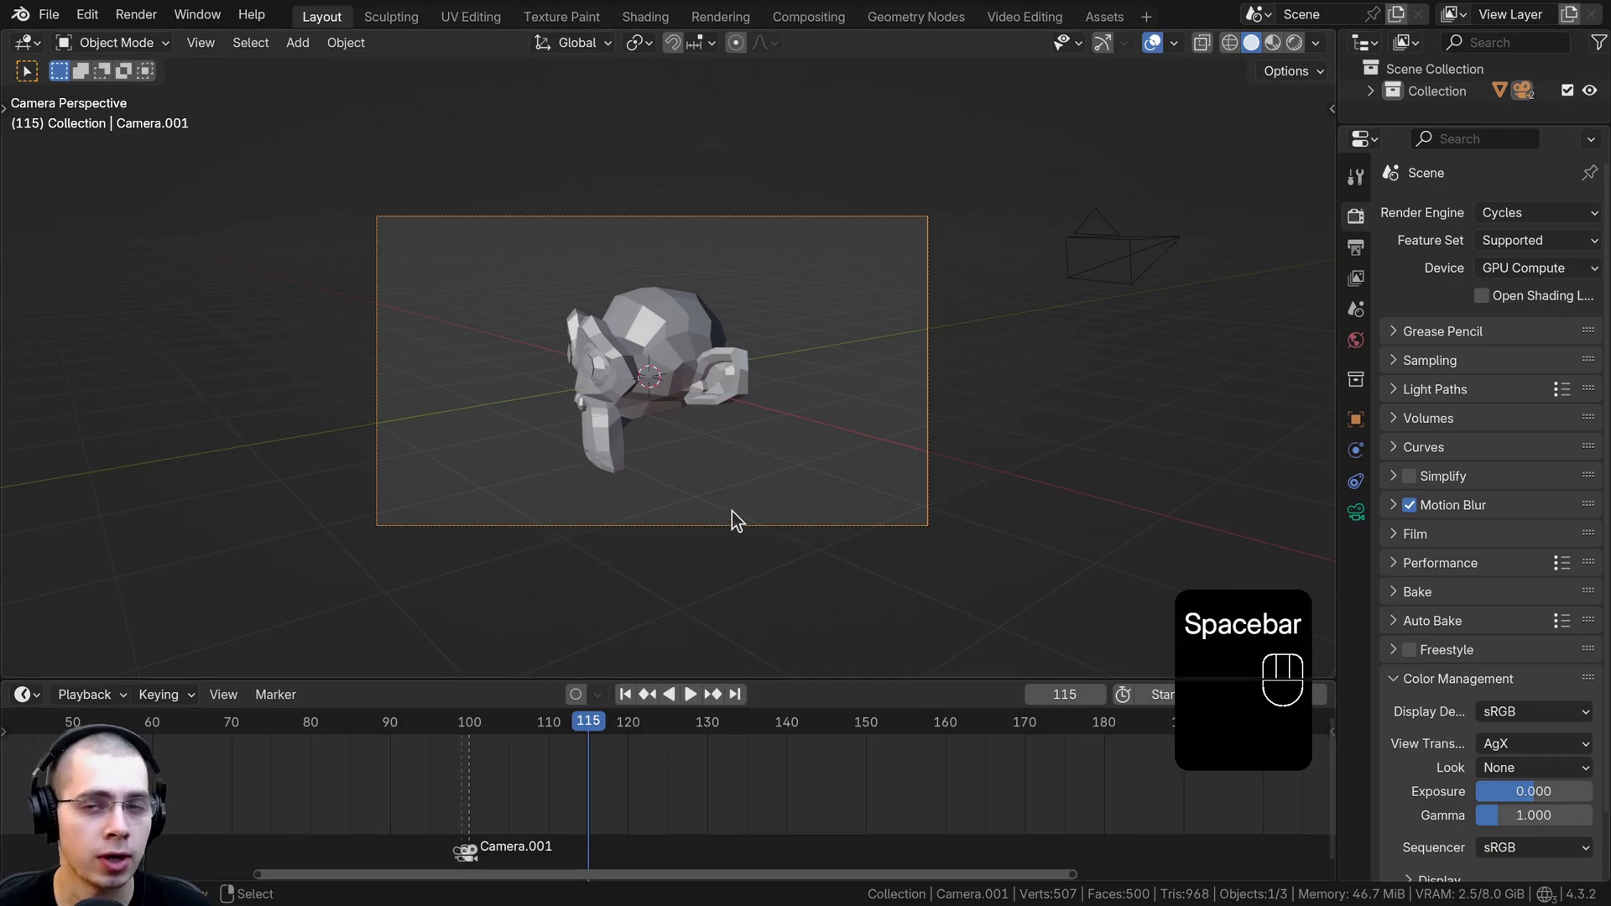
Move the playhead to frame 150 for another camera switch
scroll(732, 511, up, 1)
scroll(606, 778, down, 1)
middle_drag(606, 778, 517, 771)
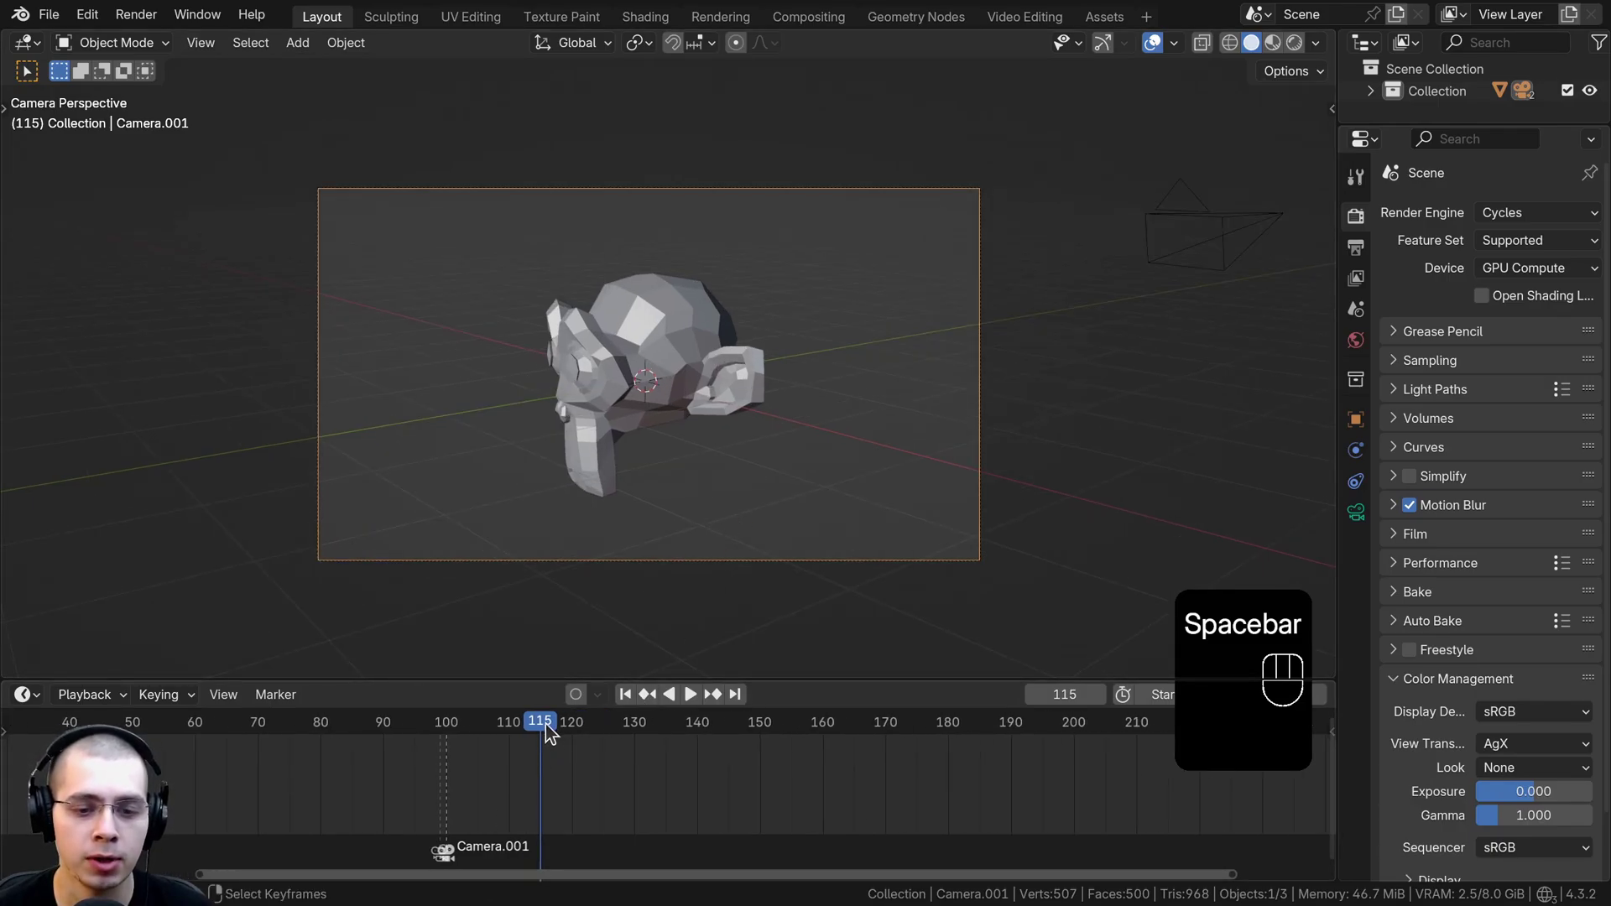
drag(546, 724, 757, 749)
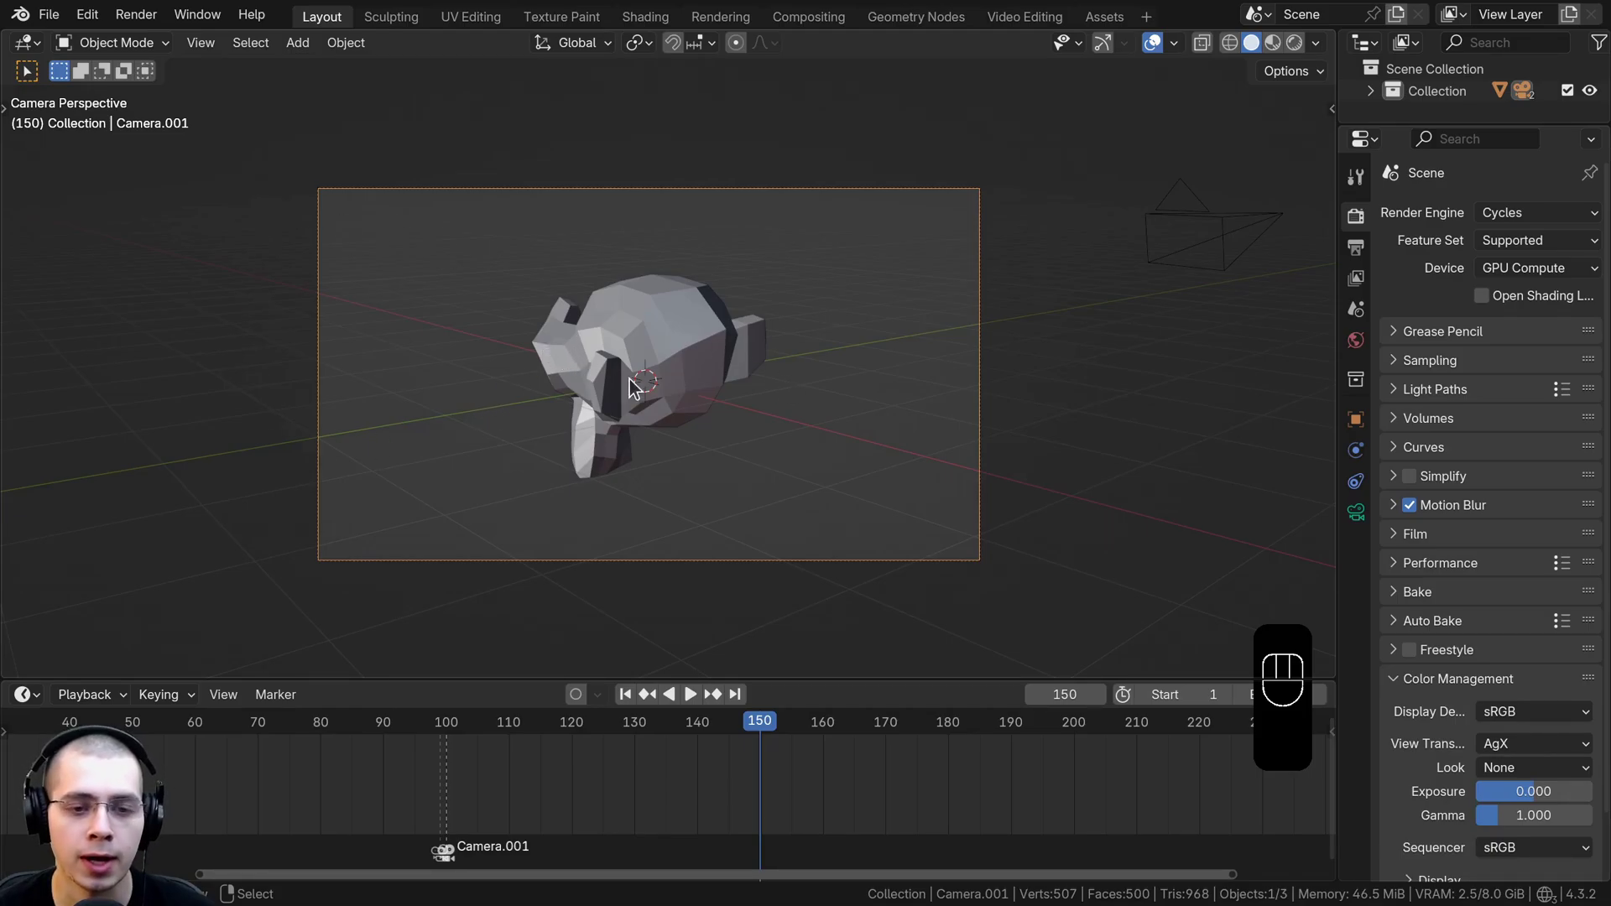
Duplicate Camera.001, place the copy close to the monkey head and make it the active scene camera
middle_drag(636, 390, 970, 347)
key(shift+d)
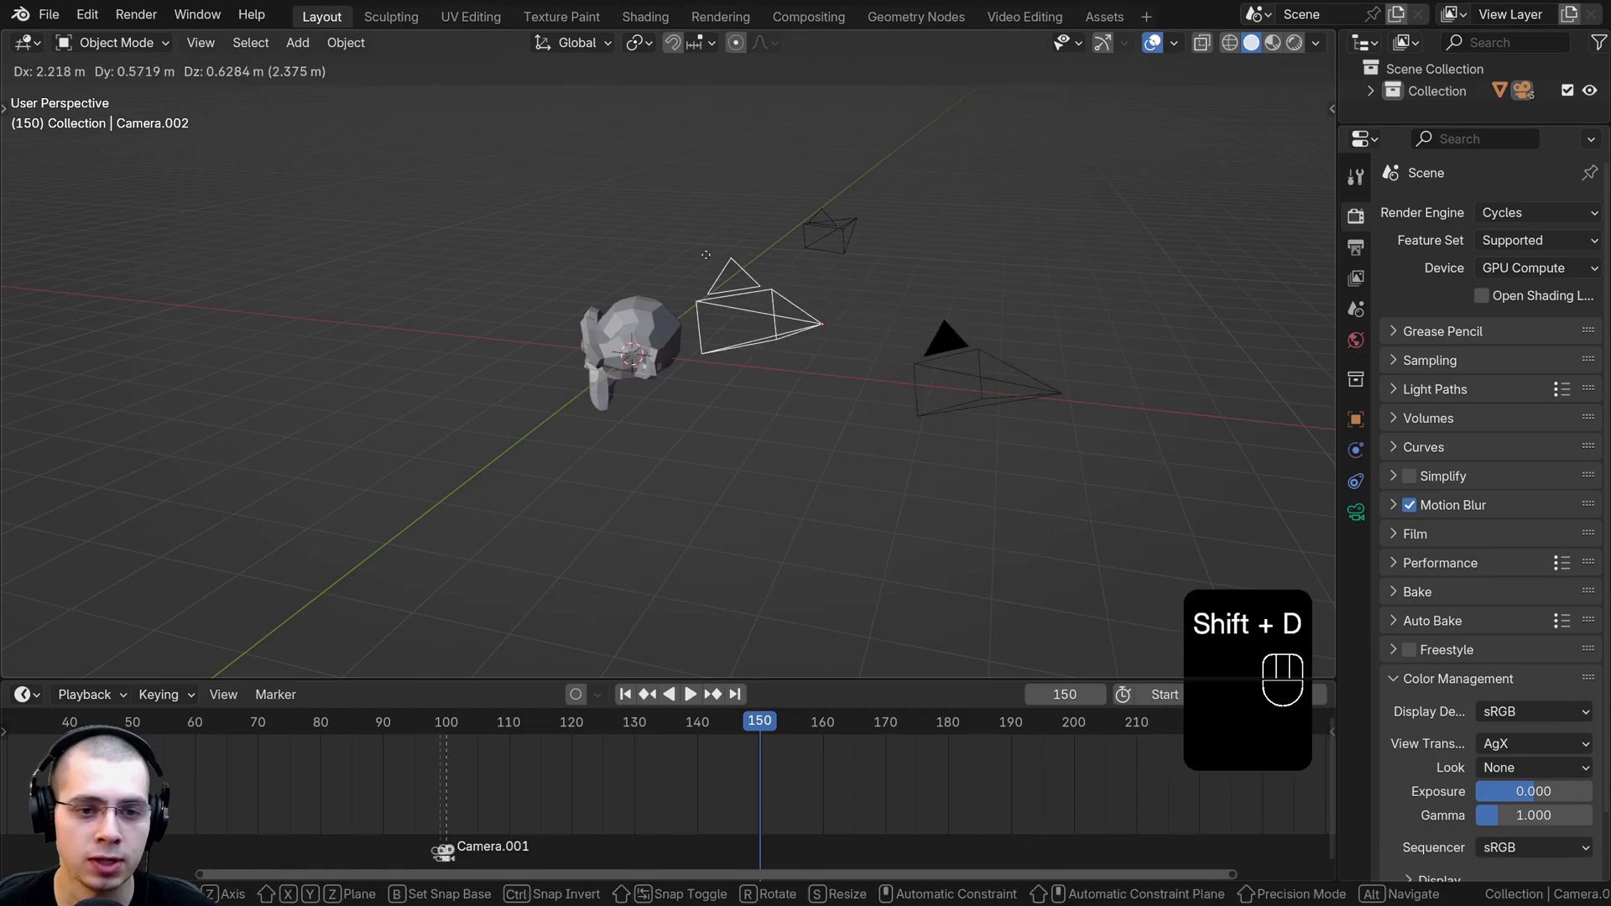
click(641, 263)
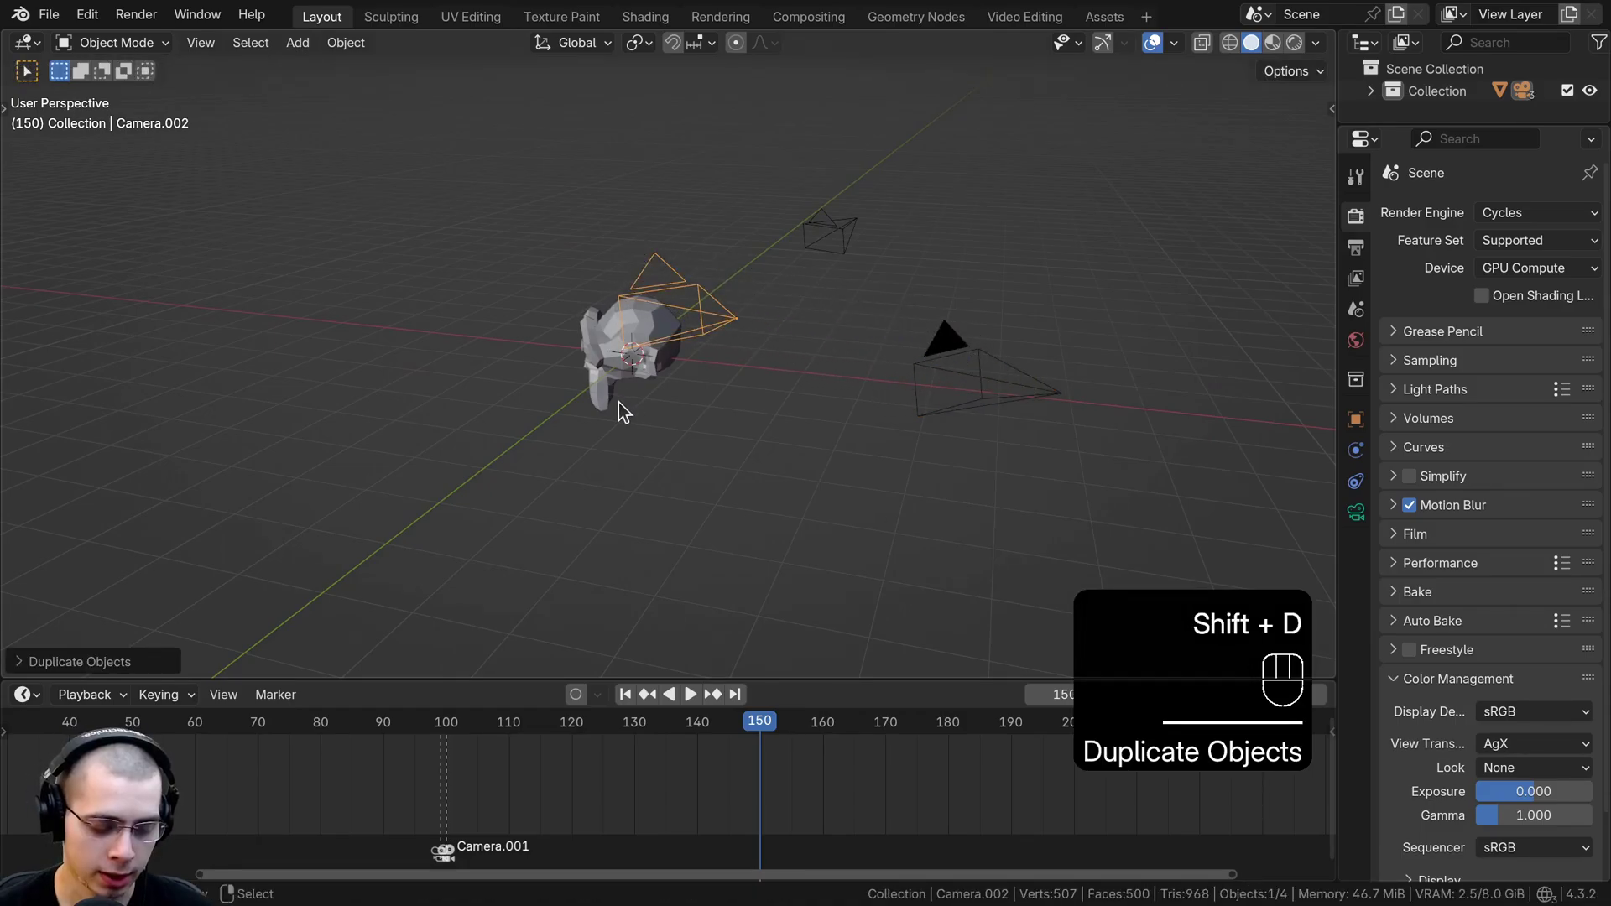
key(ctrl+KP_0)
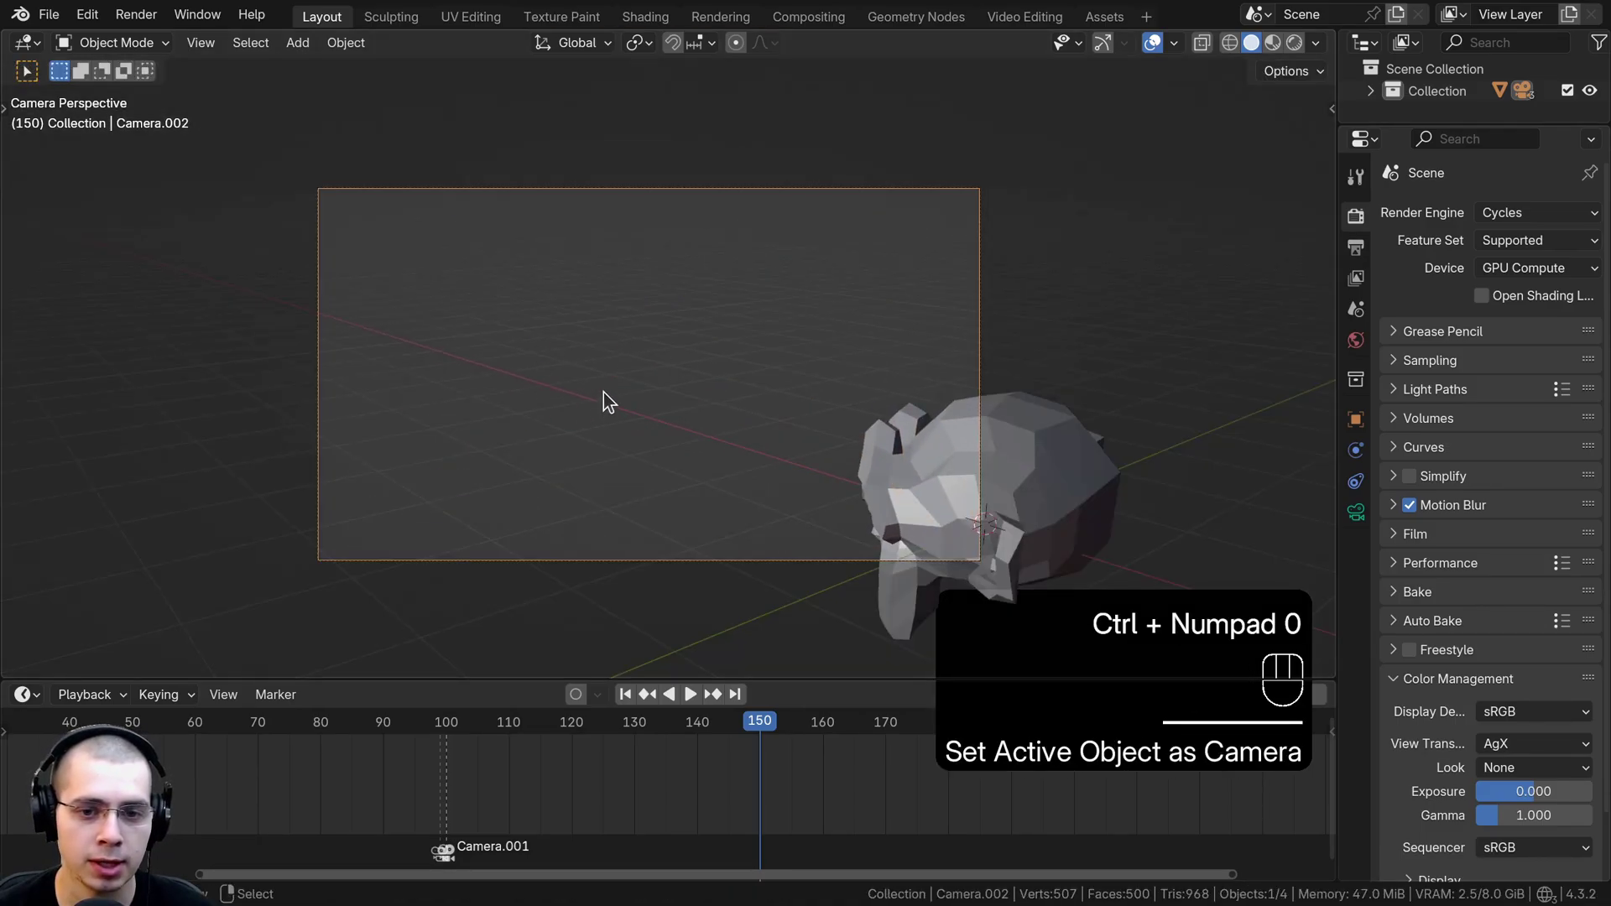
Align the duplicated camera to a close low-angle view of the monkey's face and shift it to frame the head
middle_drag(611, 396, 826, 379)
scroll(826, 379, up, 2)
middle_drag(666, 383, 690, 408)
shift+middle_drag(690, 408, 698, 366)
scroll(697, 361, down, 1)
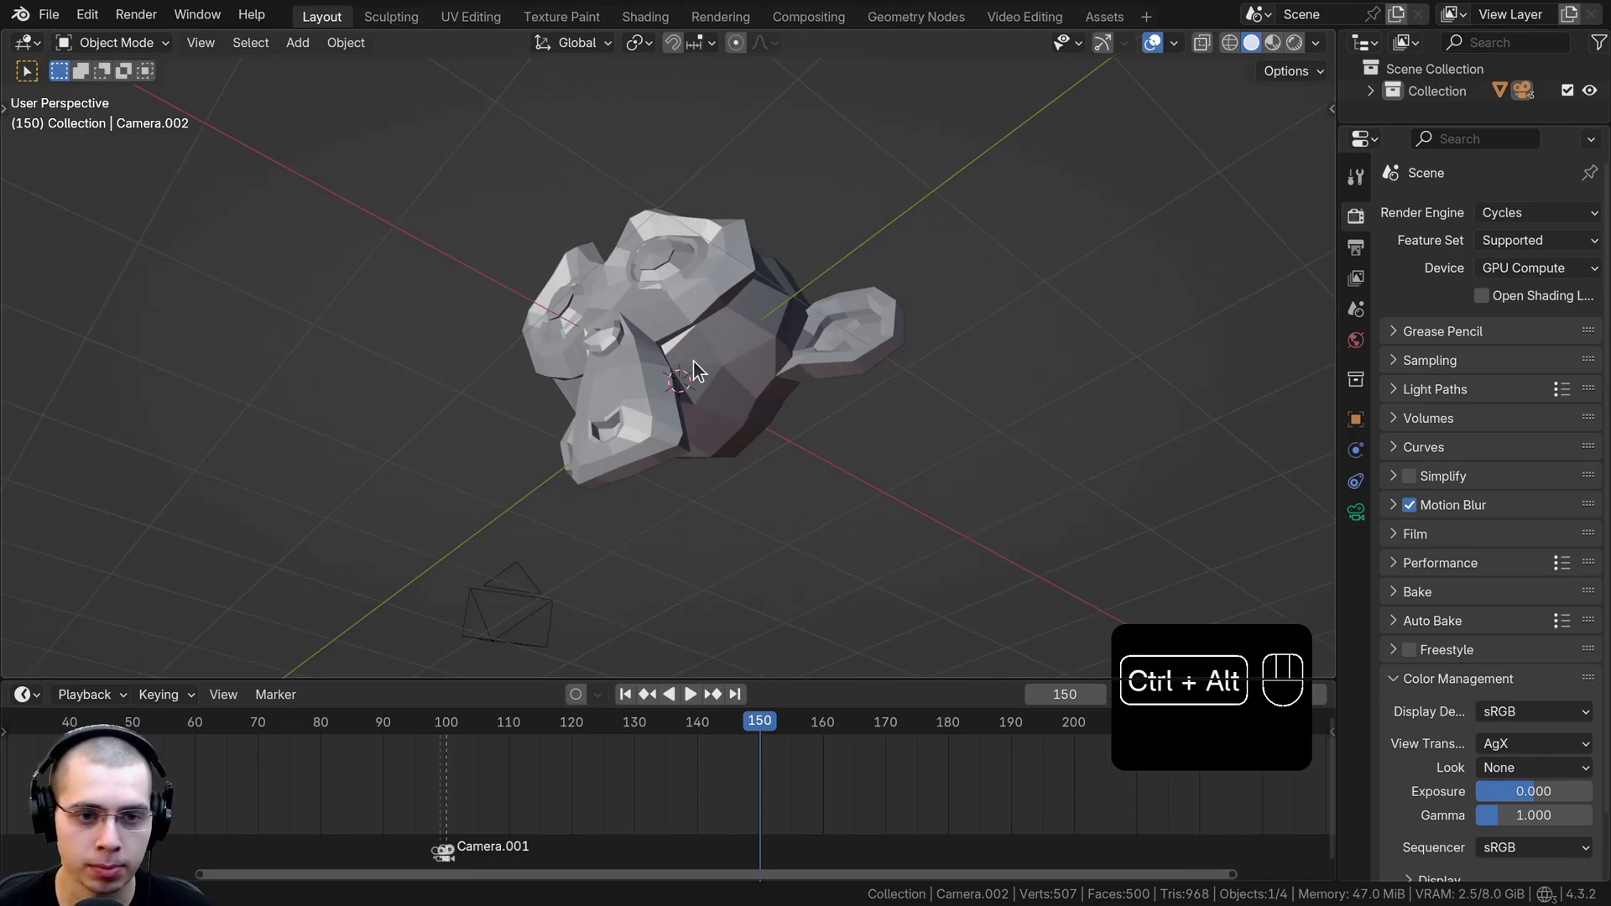
key(ctrl+alt+KP_0)
key(g)
key(g)
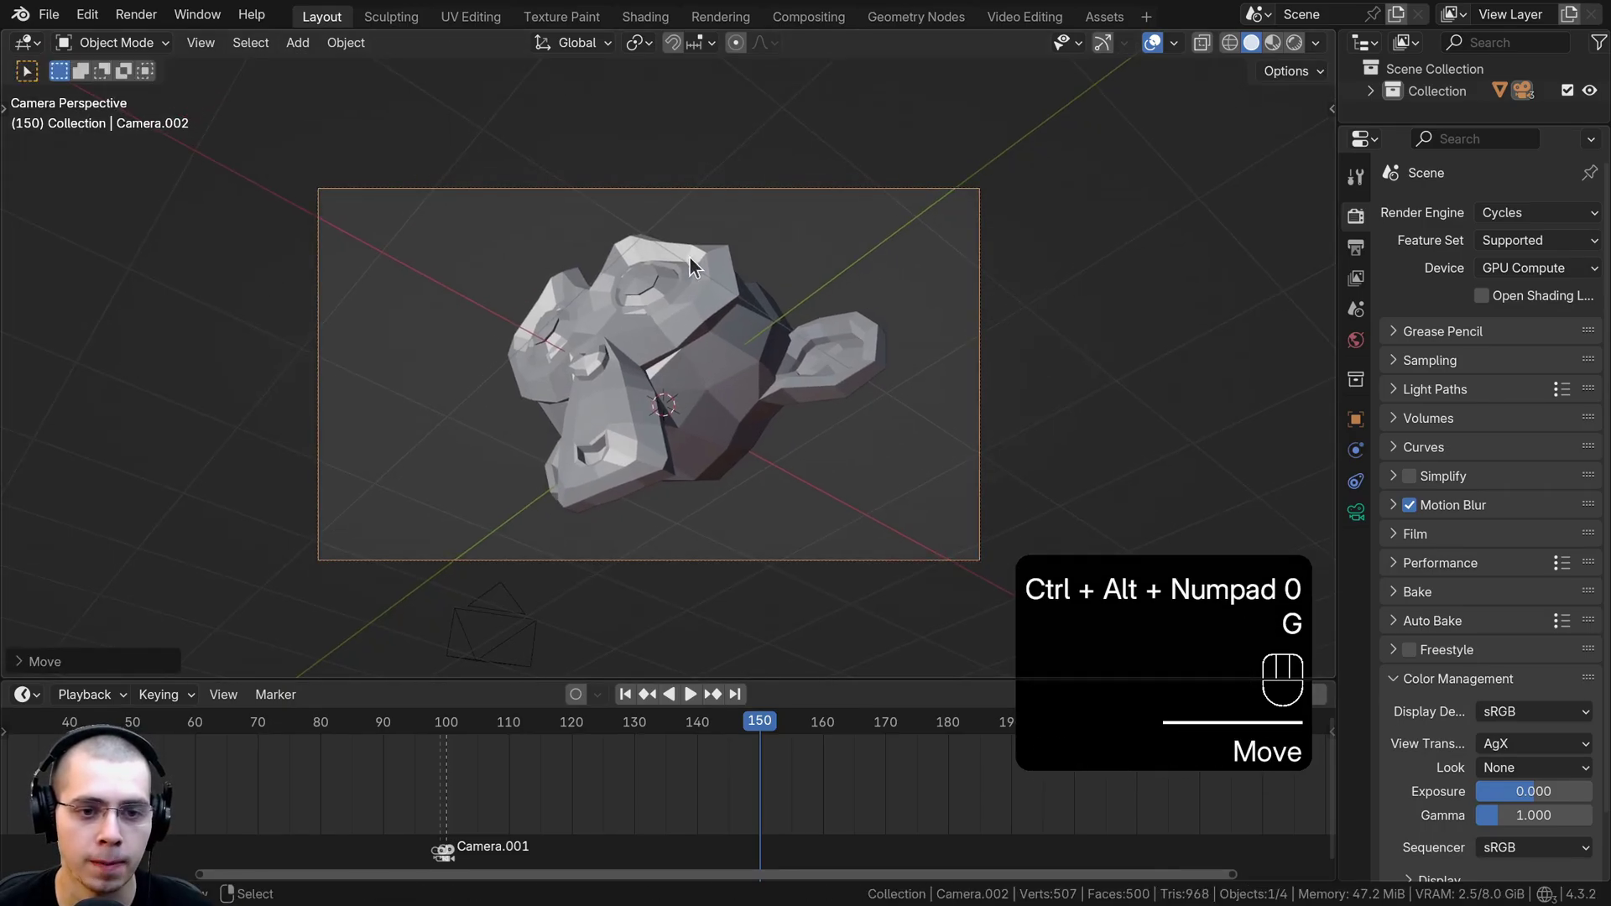
right_click(697, 251)
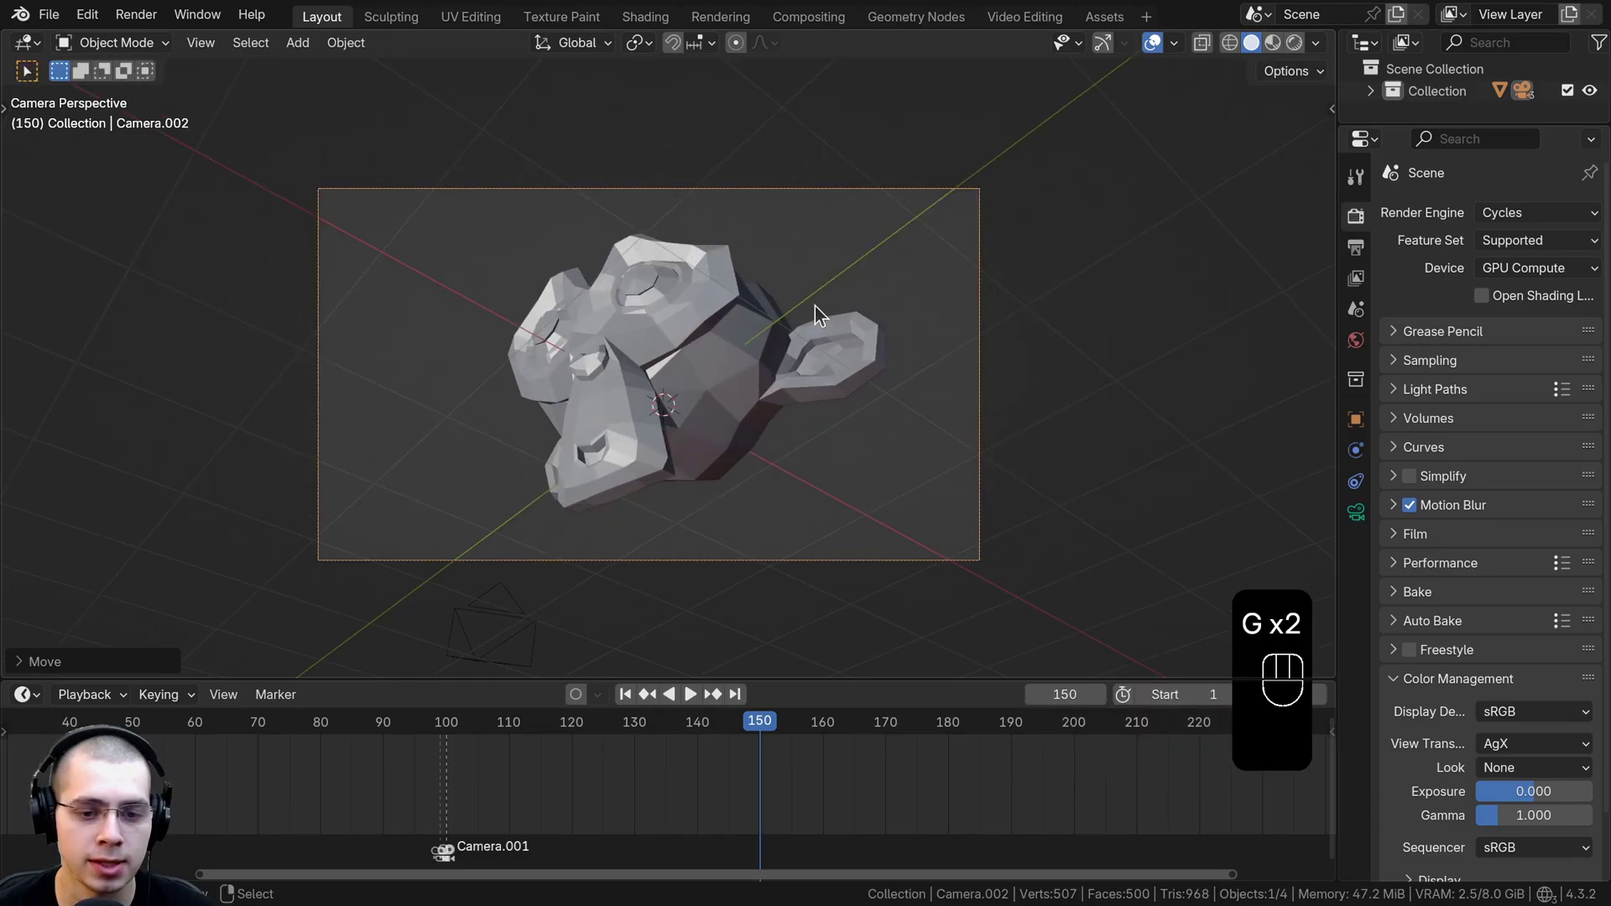
Add a timeline marker at frame 150 and bind Camera.002 to it
middle_drag(787, 705, 716, 753)
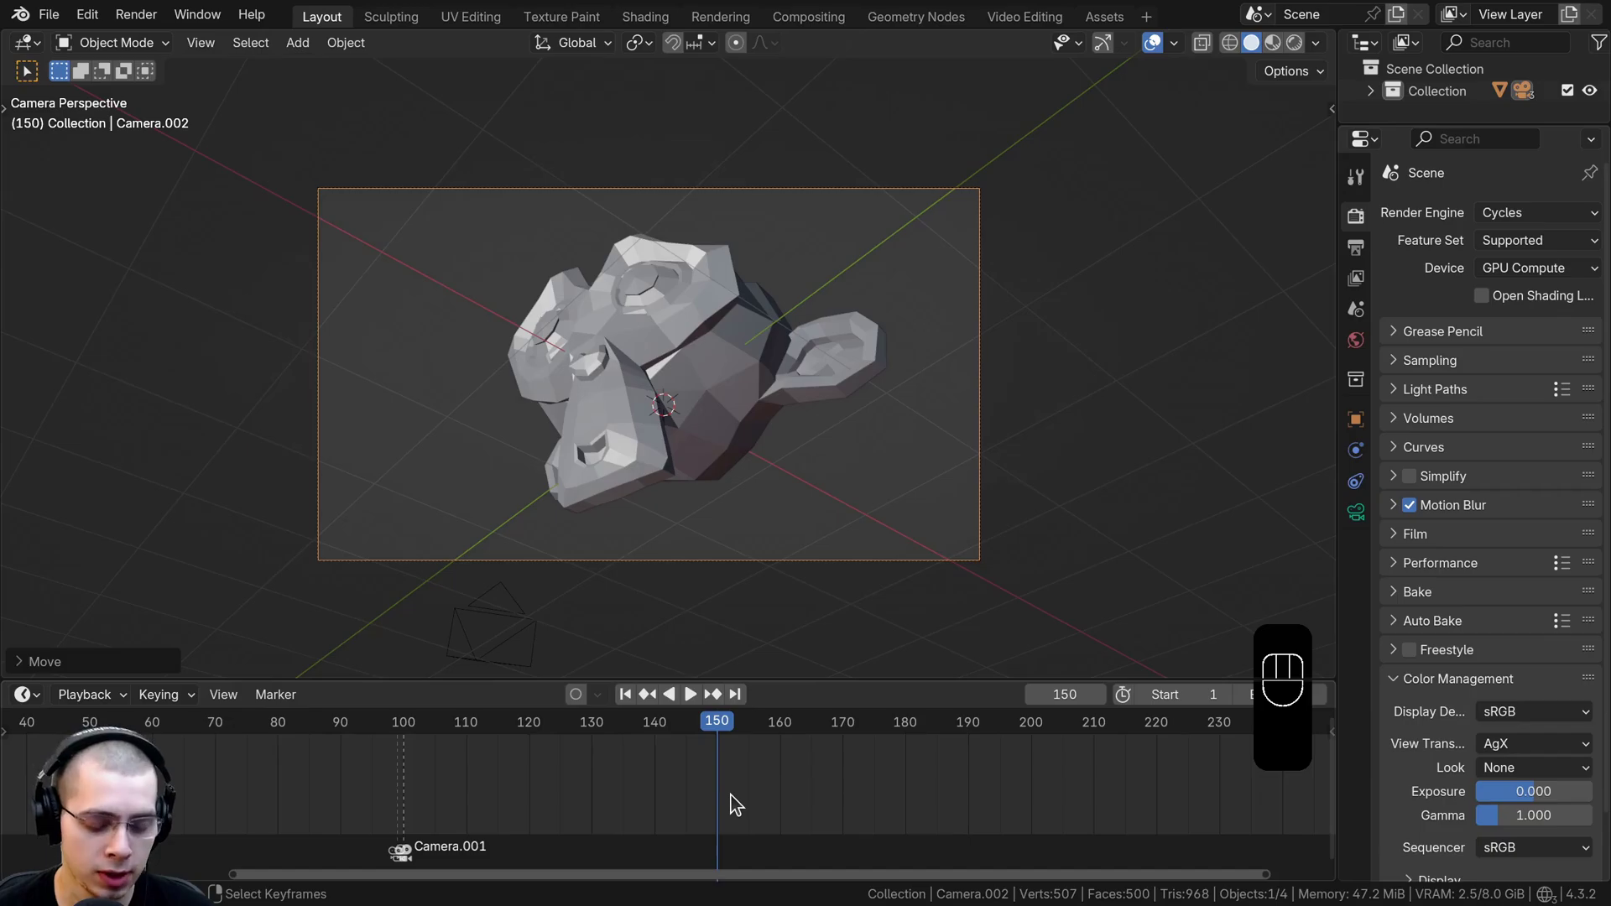
key(m)
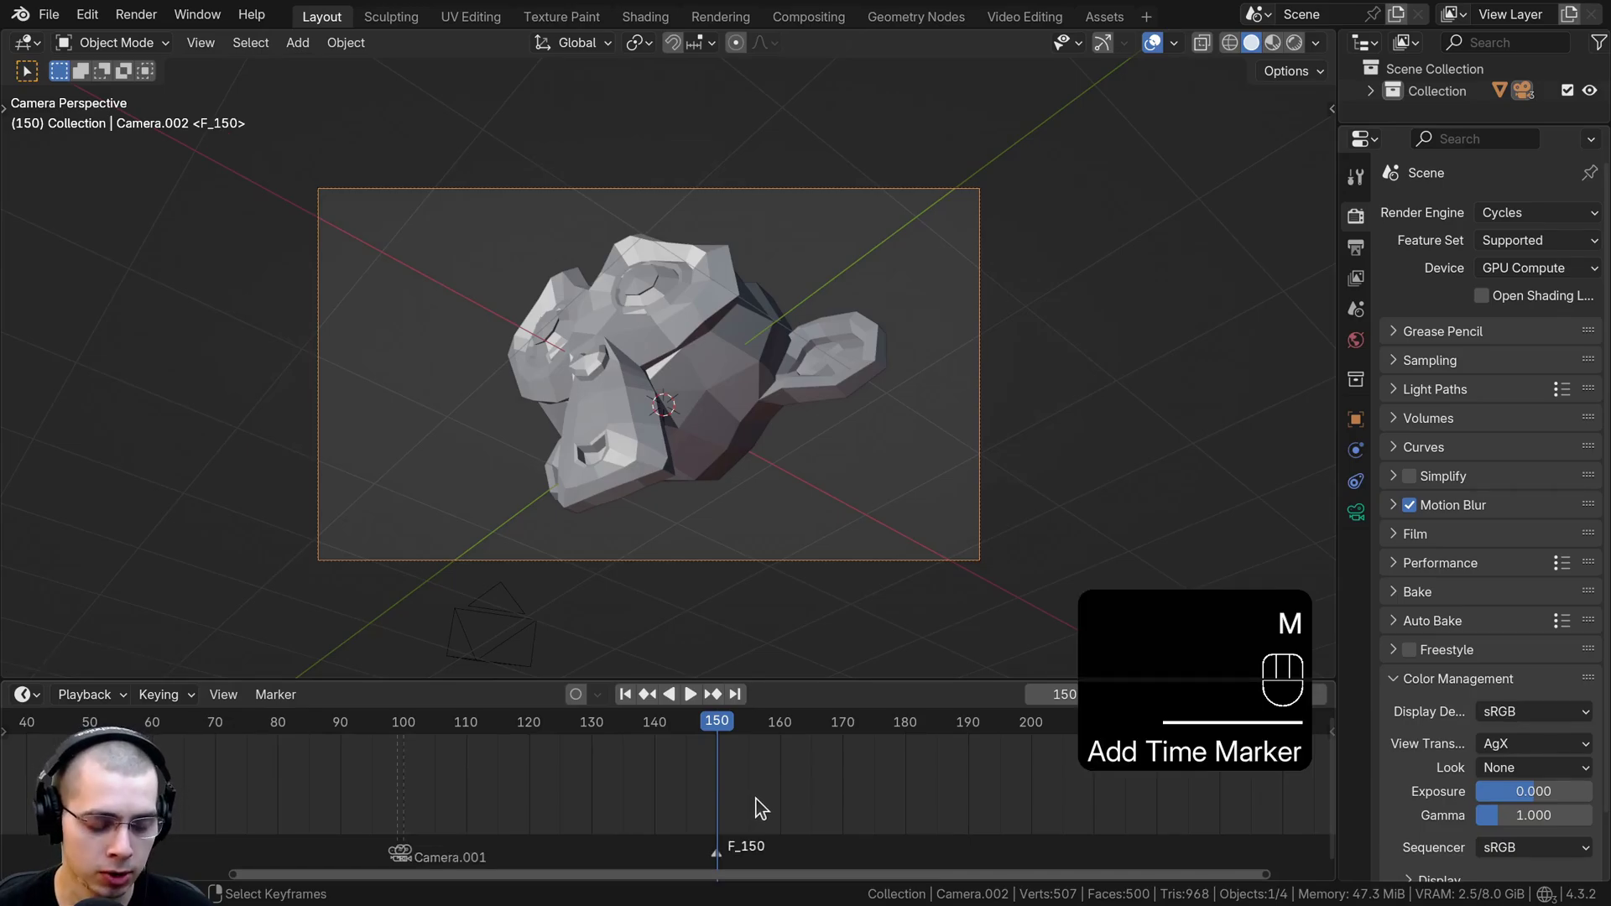
key(ctrl)
key(ctrl+b)
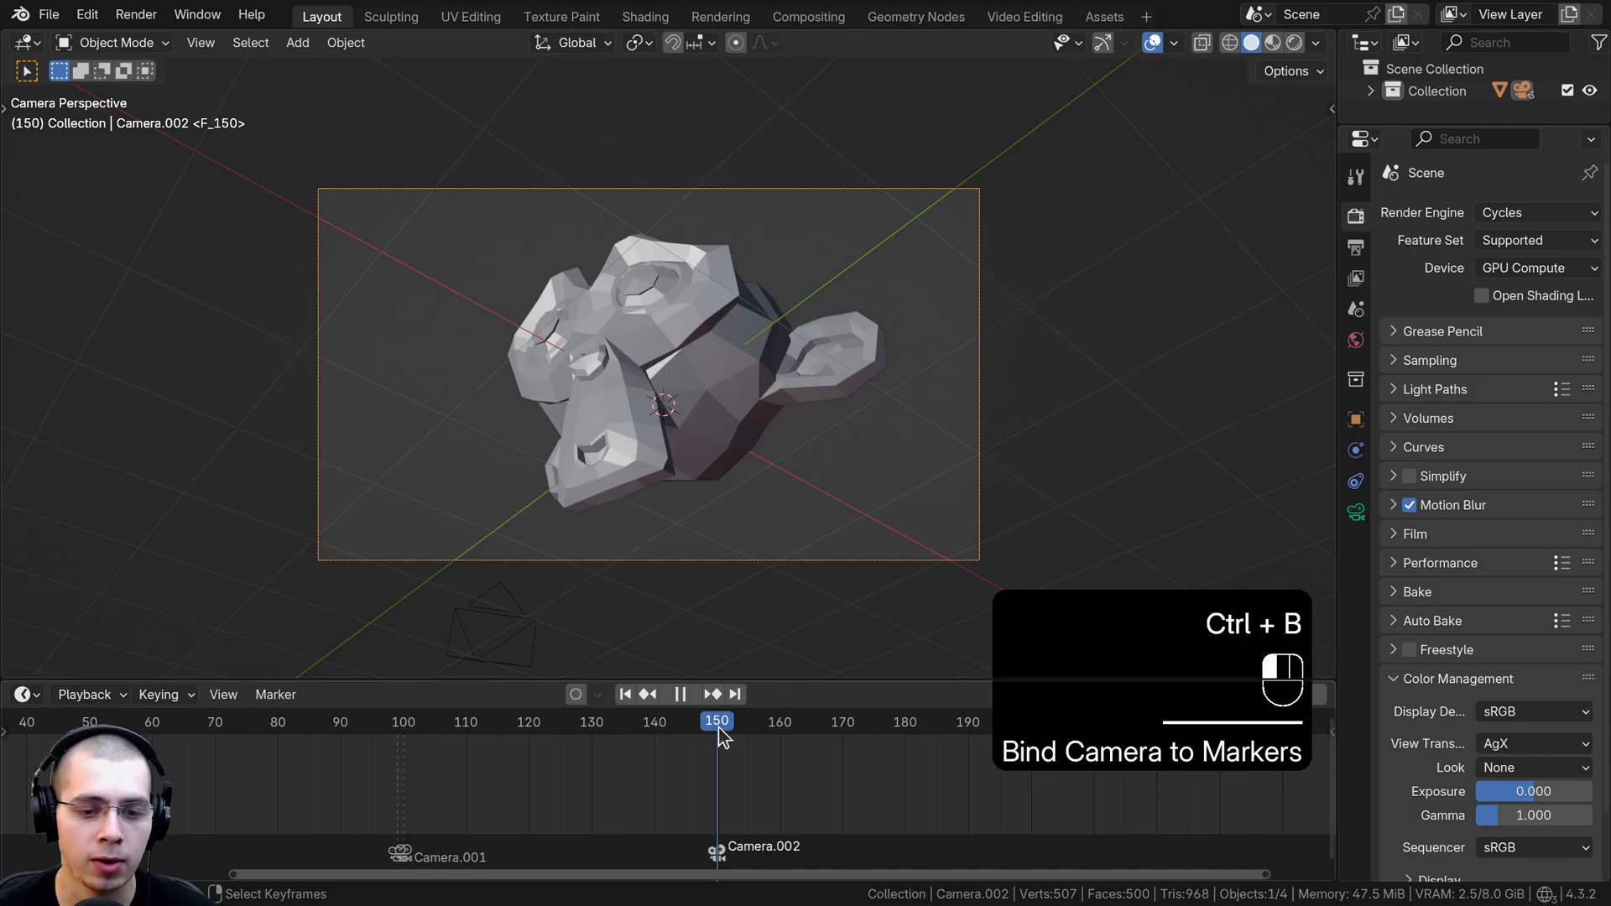
Scrub from frame 150 to 163, then play the animation from an earlier frame through all the camera markers
drag(718, 726, 798, 726)
click(636, 195)
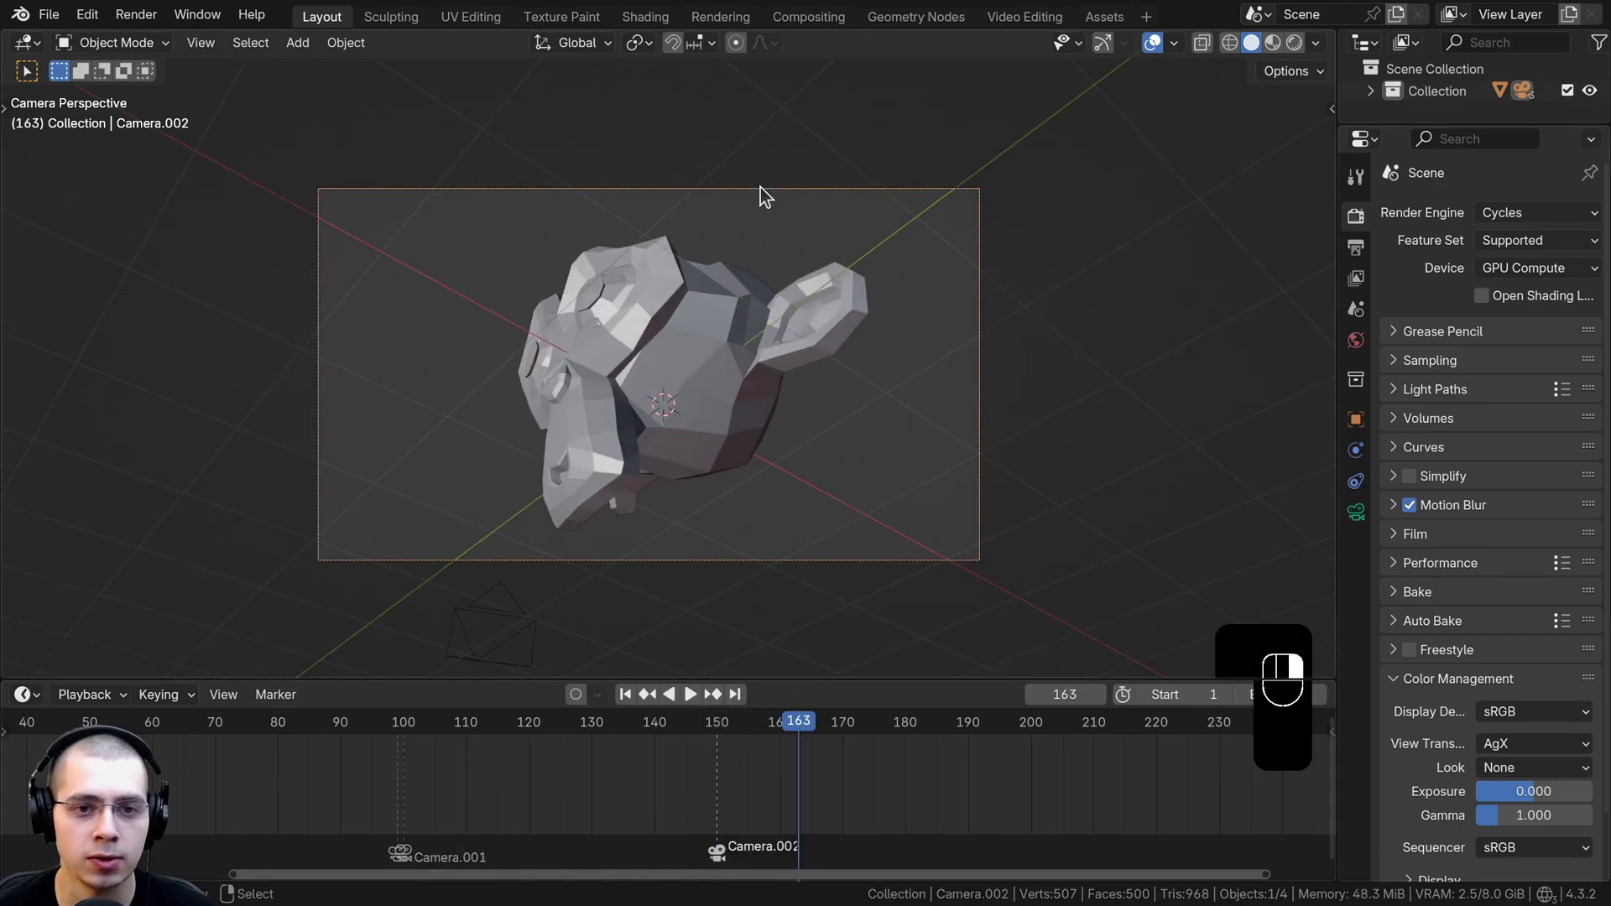
scroll(759, 757, down, 11)
click(460, 743)
key(space)
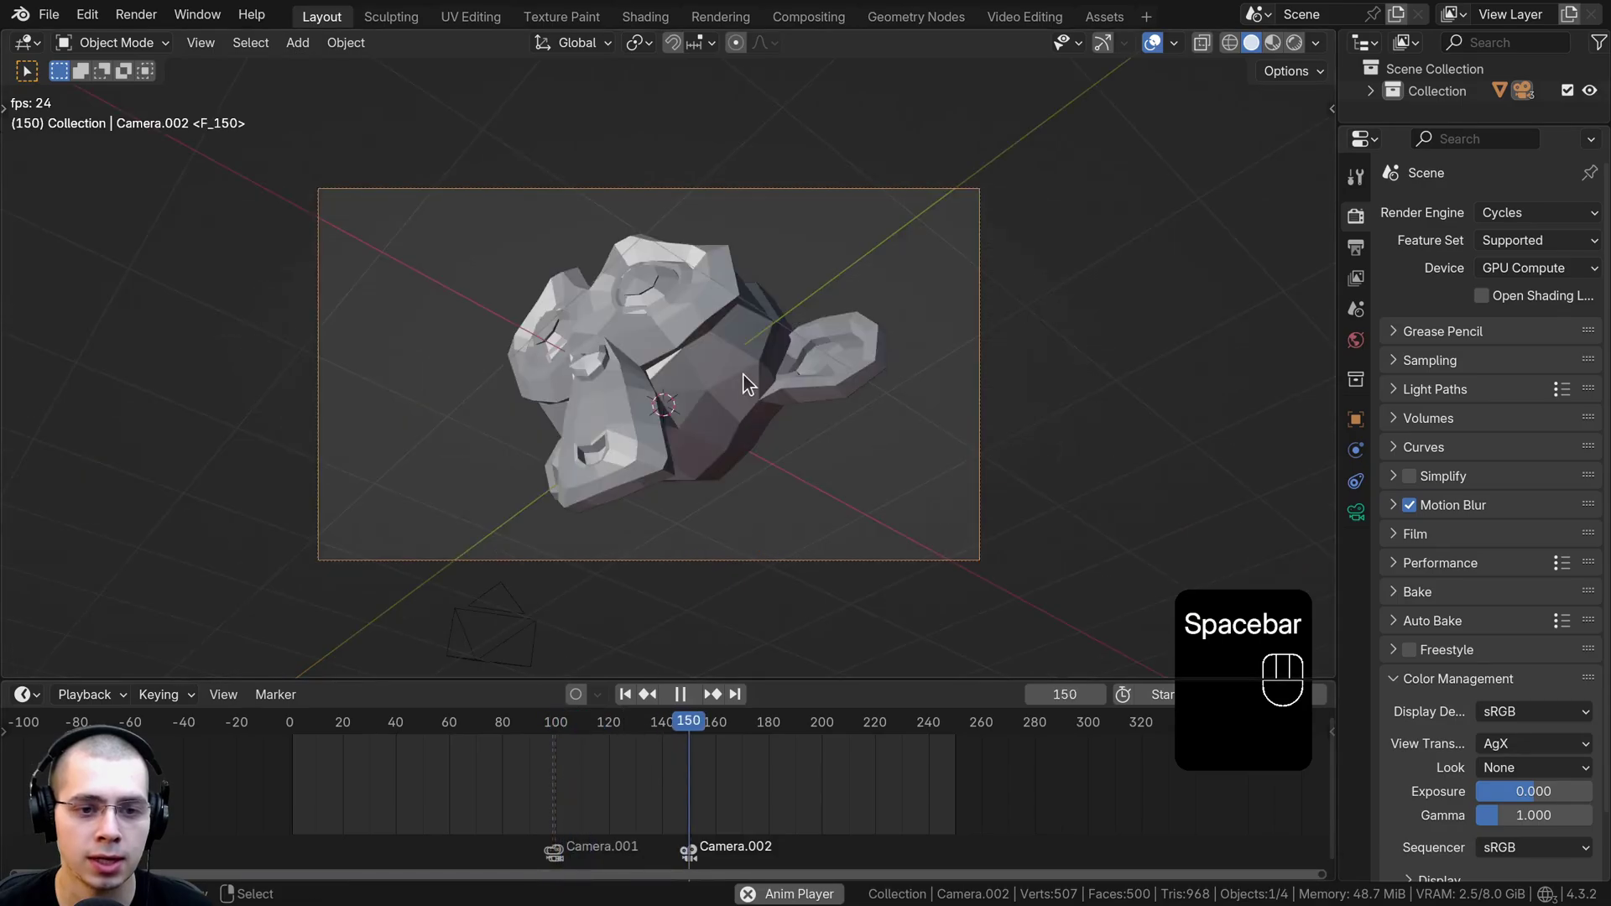
At frame 150, move Camera.002 back along its local Z axis away from the monkey head and insert a Location, Rotation & Scale keyframe
key(space)
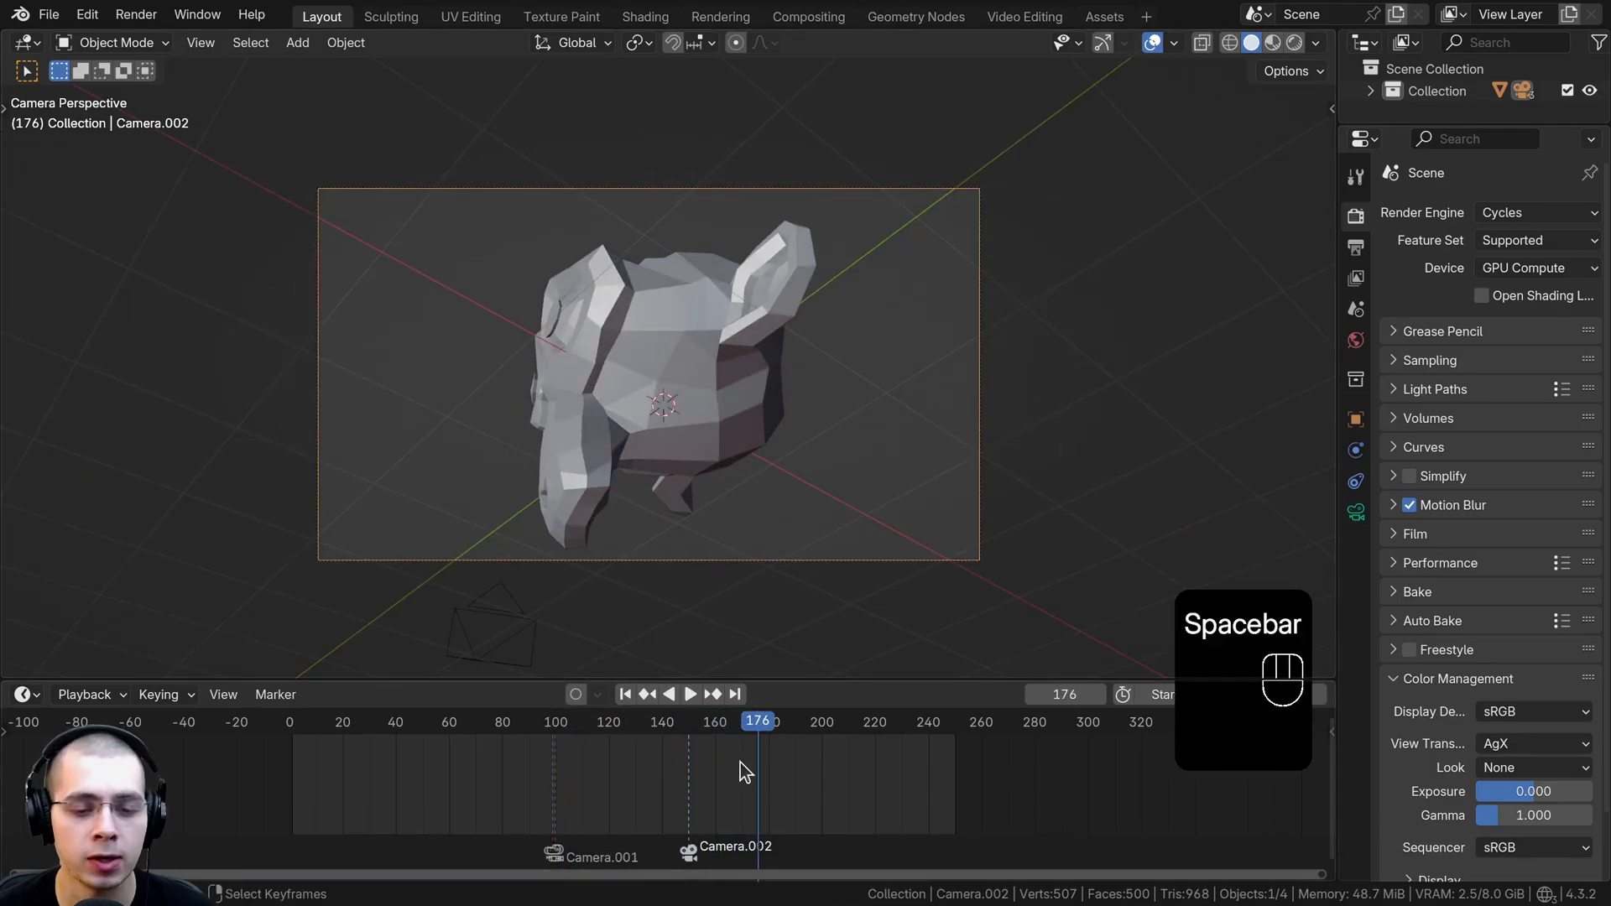
drag(752, 746, 690, 766)
key(g)
key(z)
key(z)
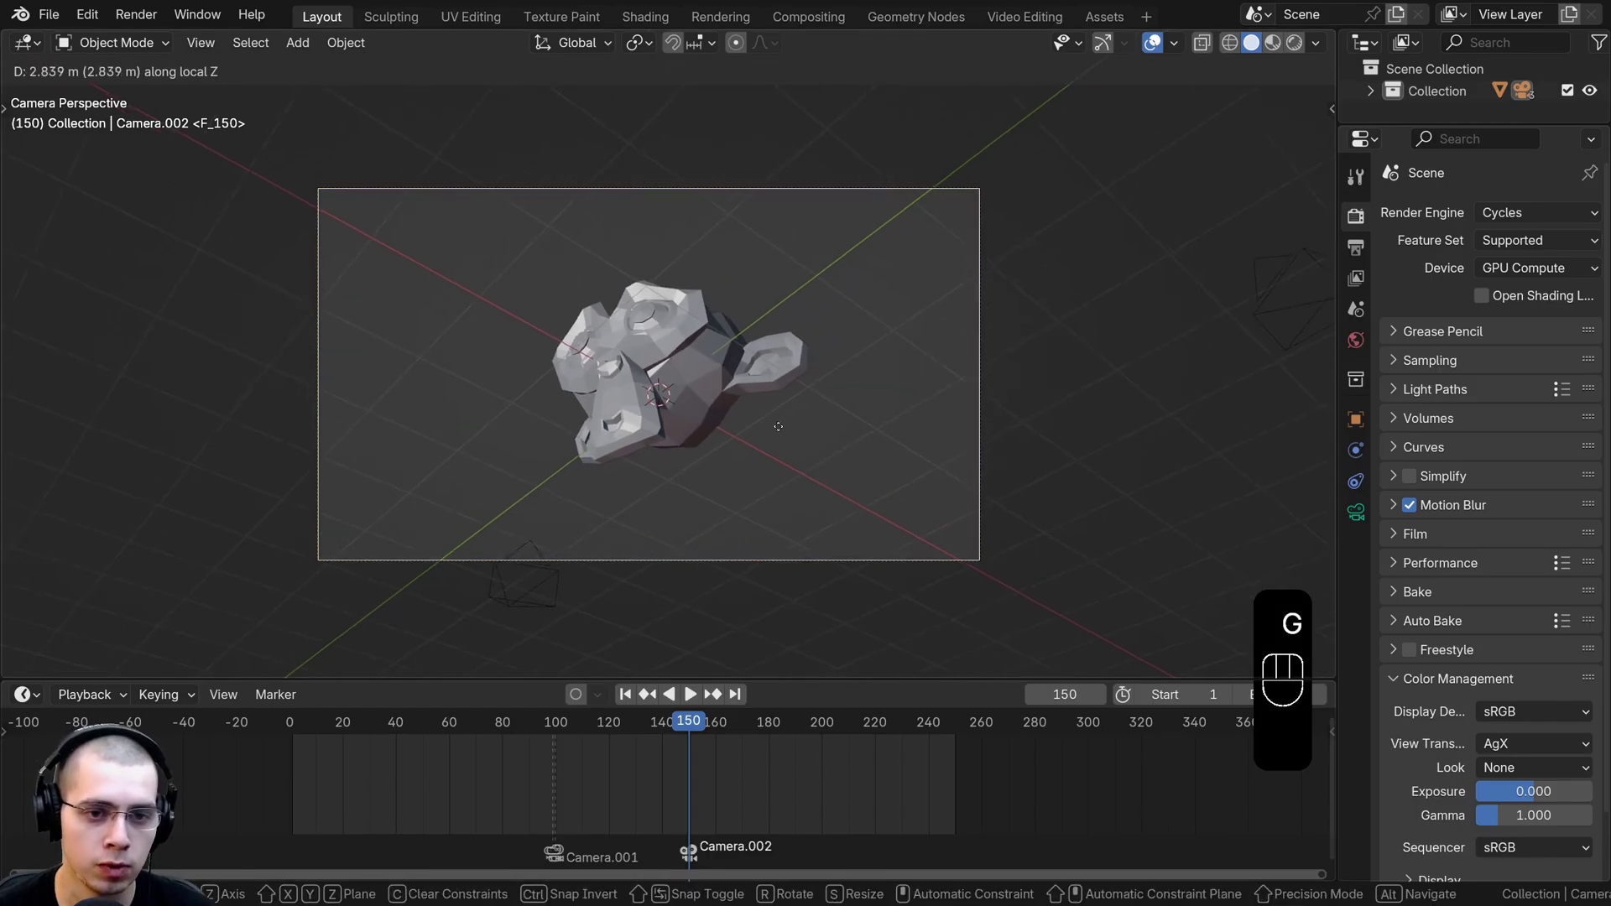
click(782, 457)
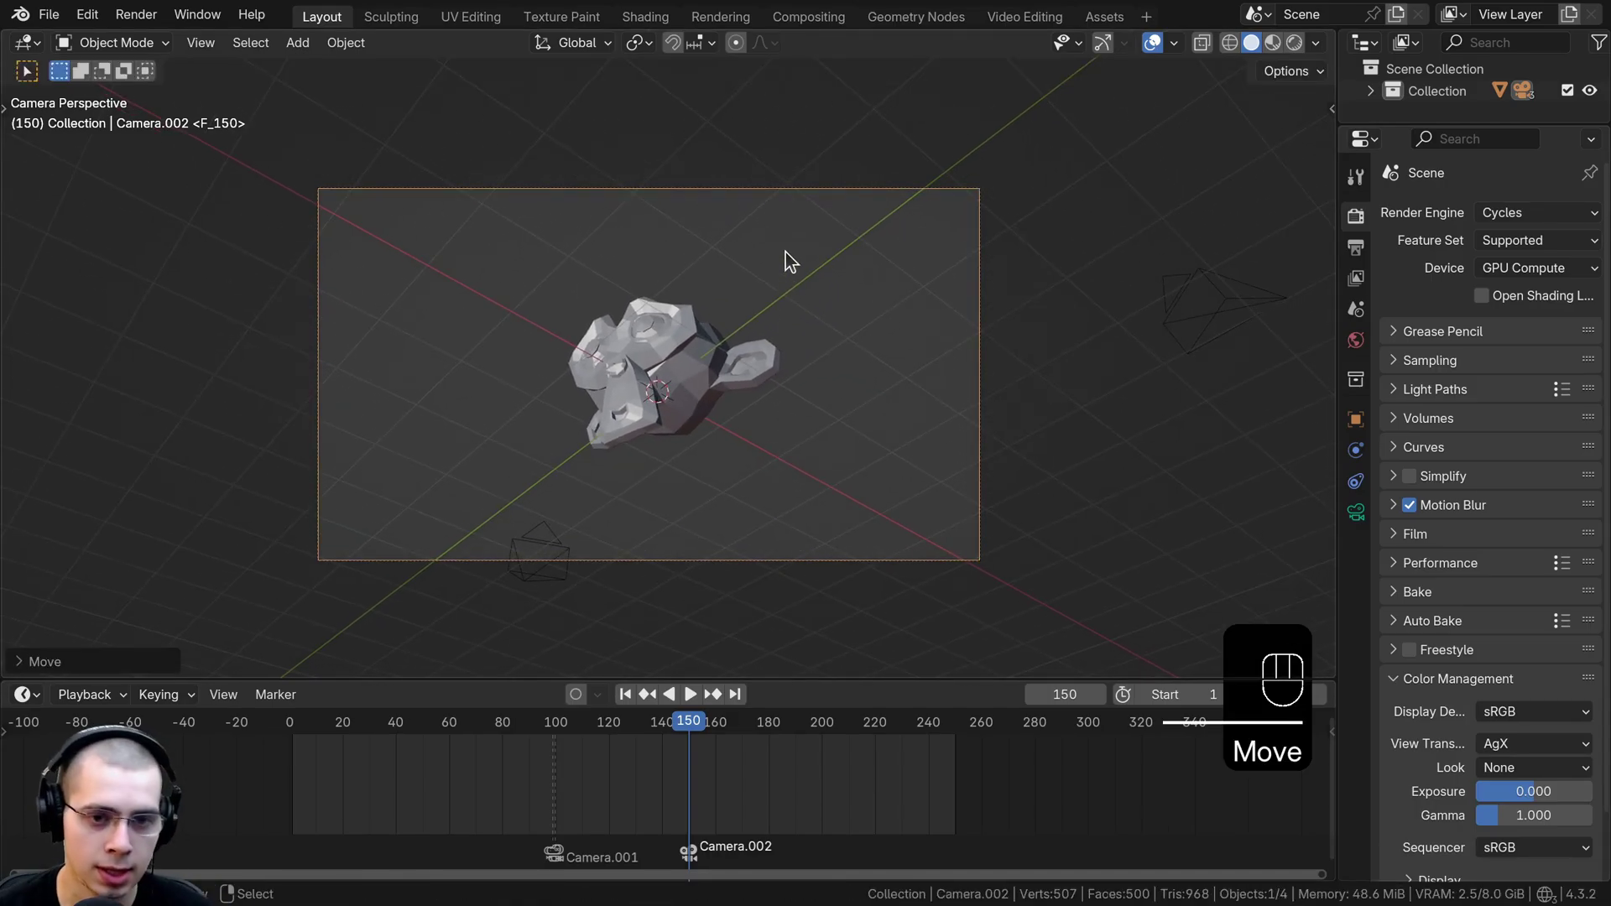
key(k)
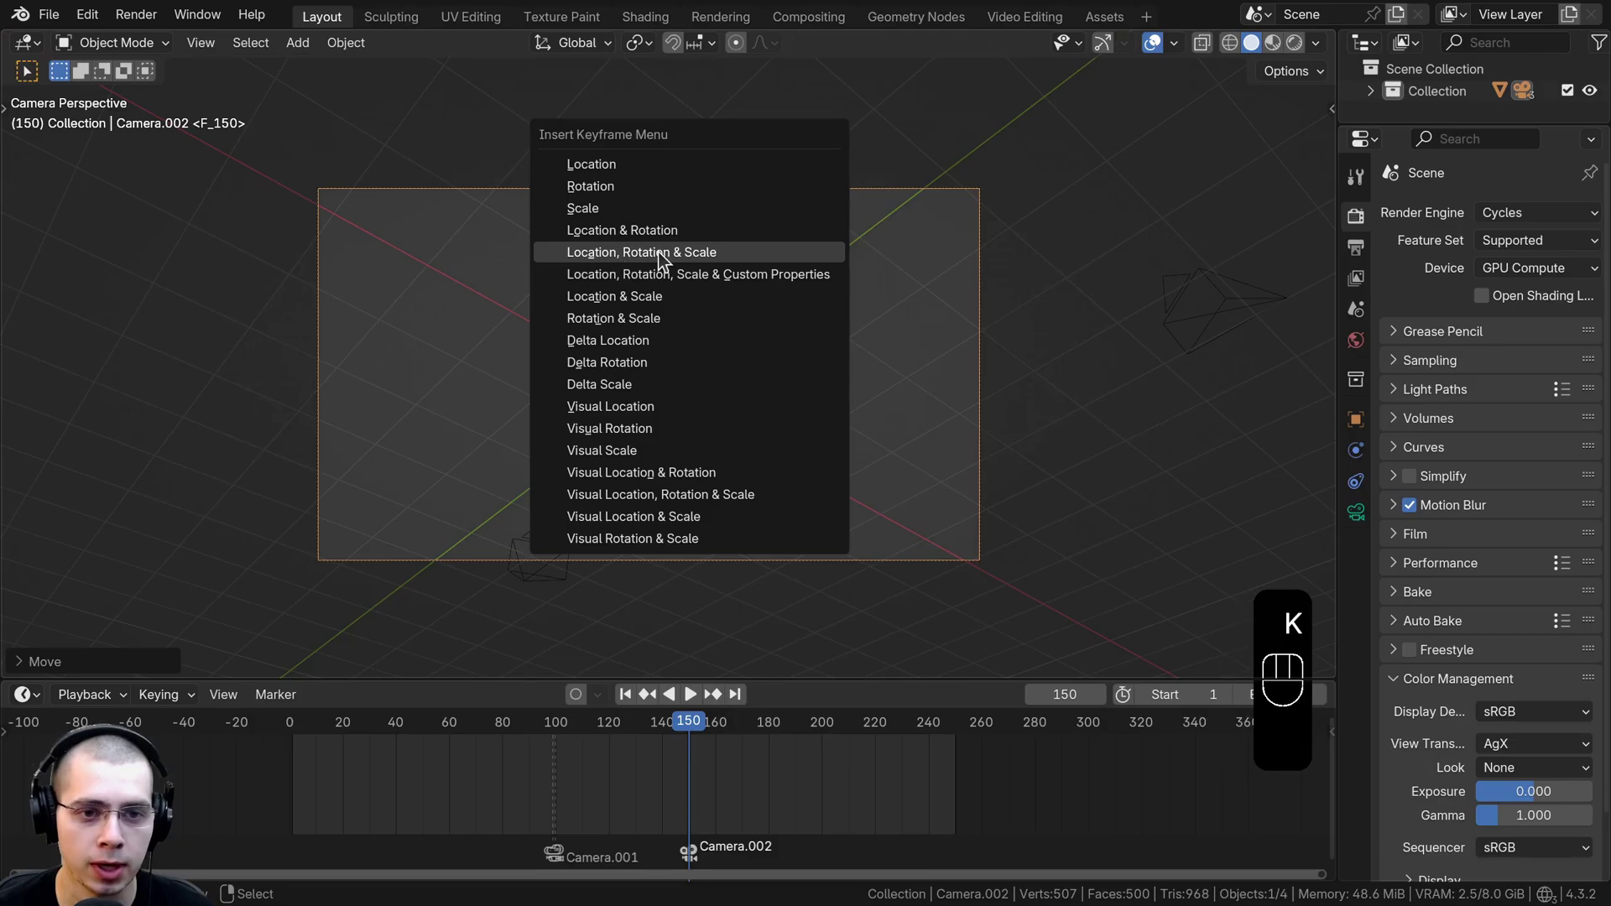
click(695, 261)
At frame 214, move Camera.002 along its local Z axis closer to the monkey head and insert a Location, Rotation & Scale keyframe
drag(689, 724, 858, 723)
key(g)
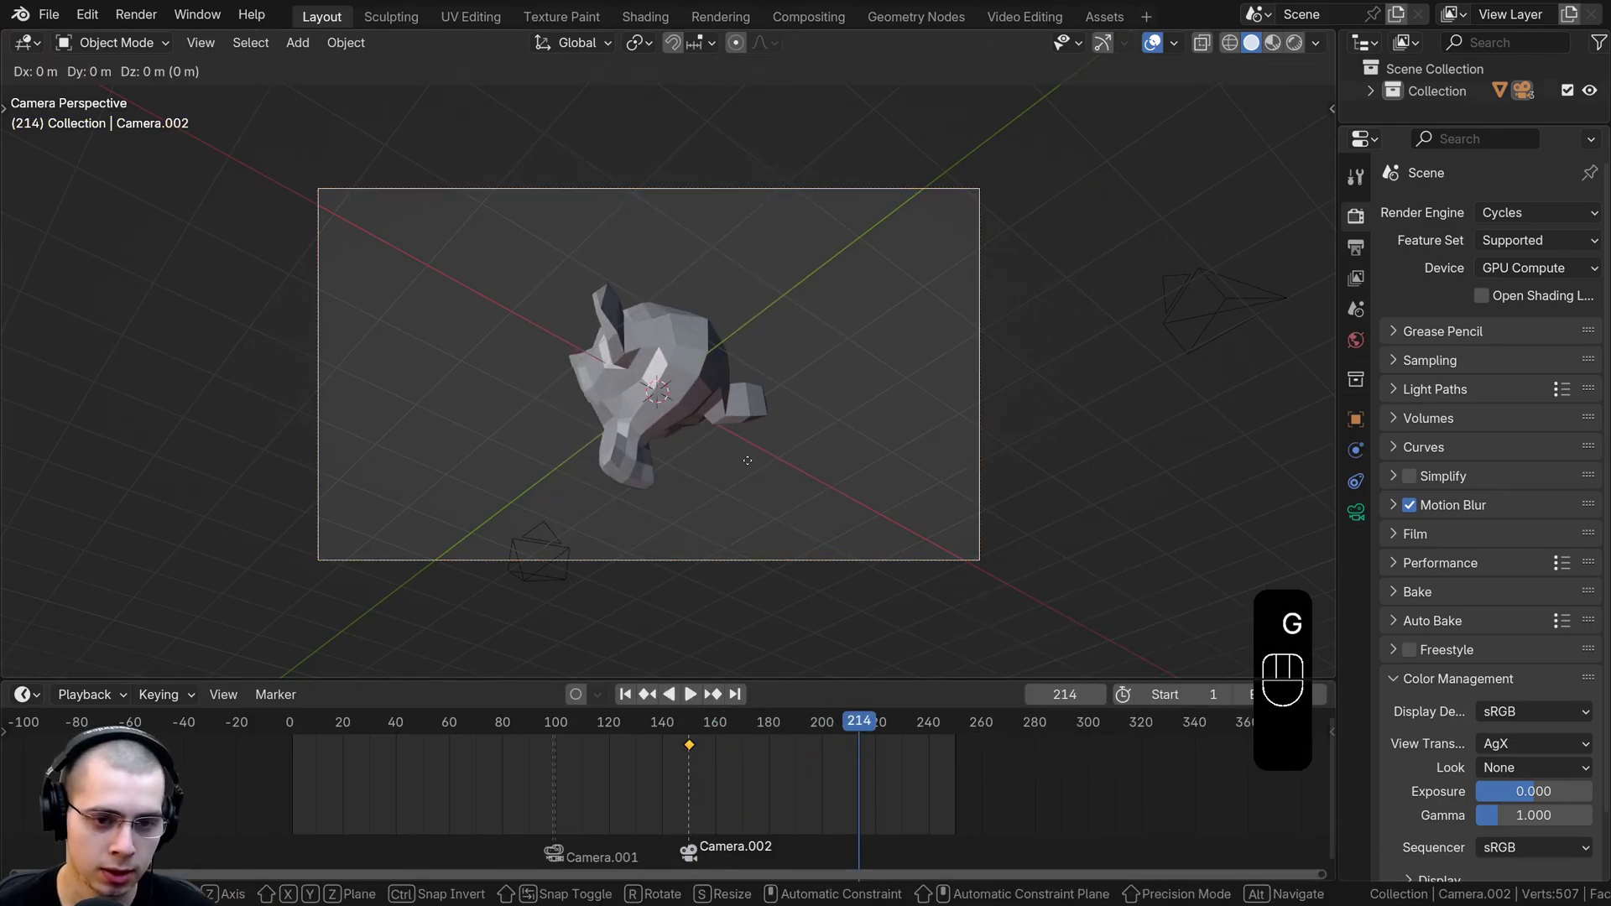
key(z)
key(z)
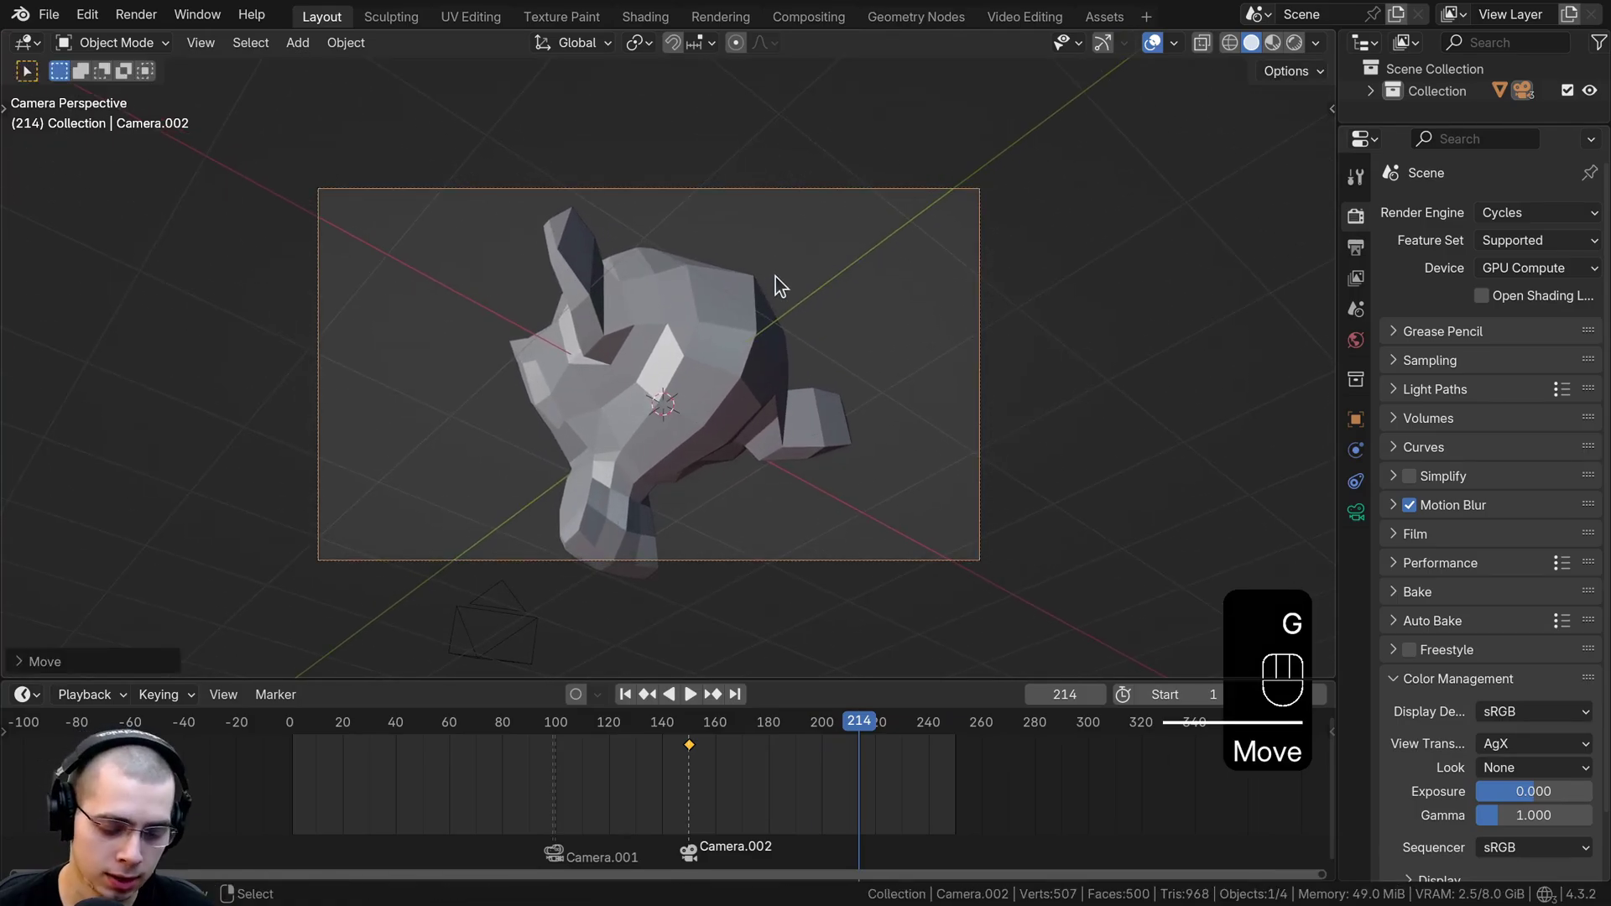
key(k)
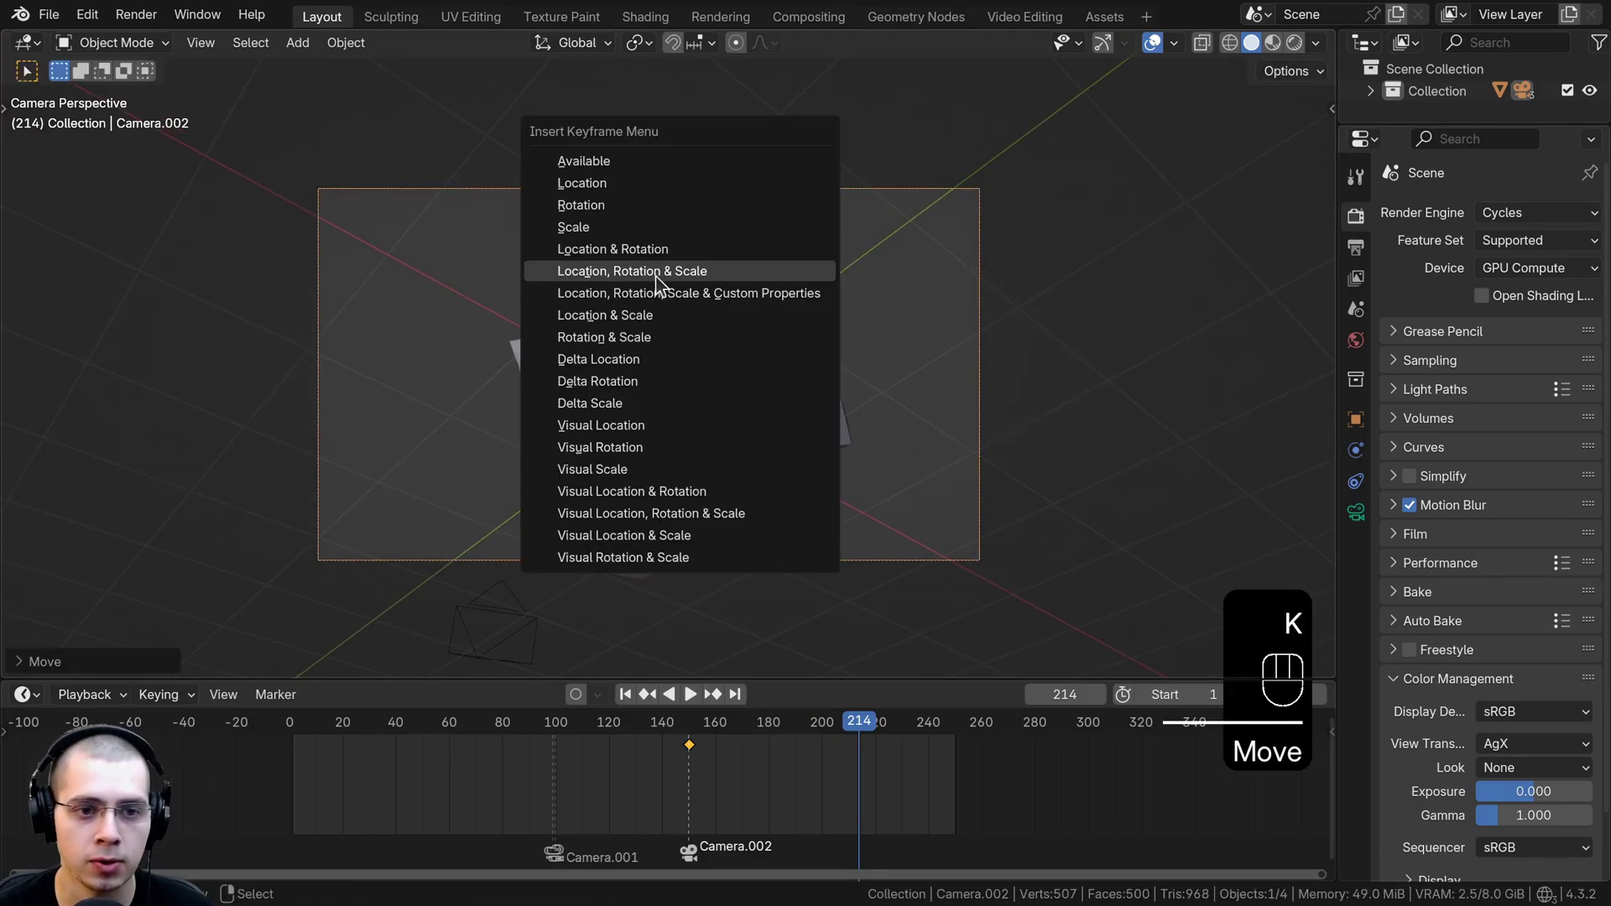
click(708, 272)
Play the animation from before the Camera.002 marker to review the camera switch and the keyframed move towards the head
drag(859, 722, 583, 762)
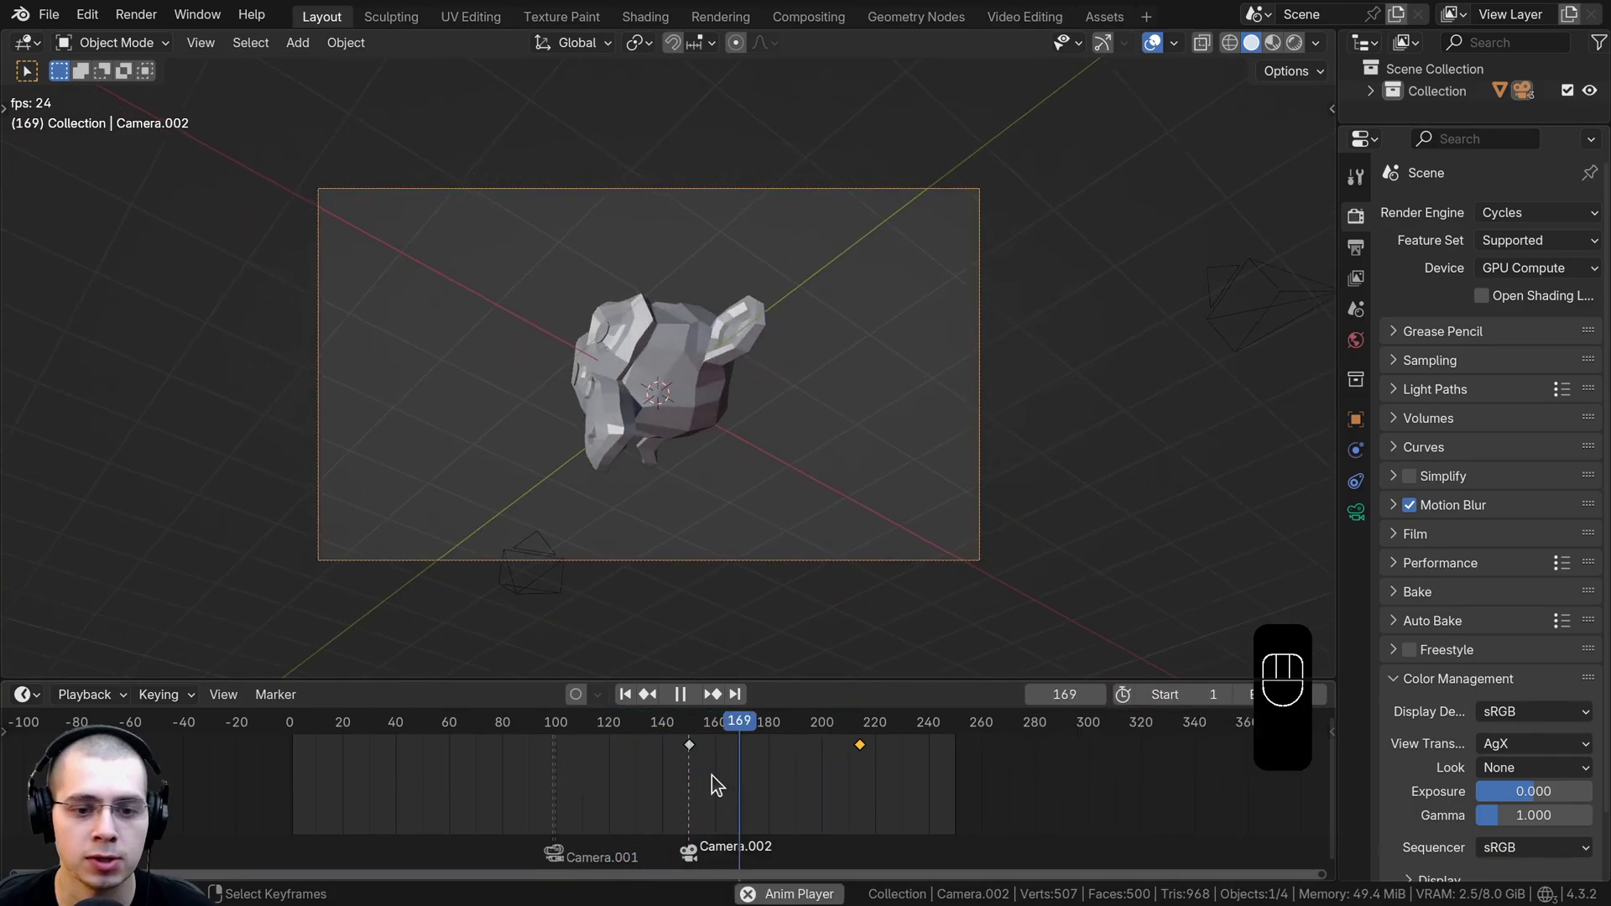
key(space)
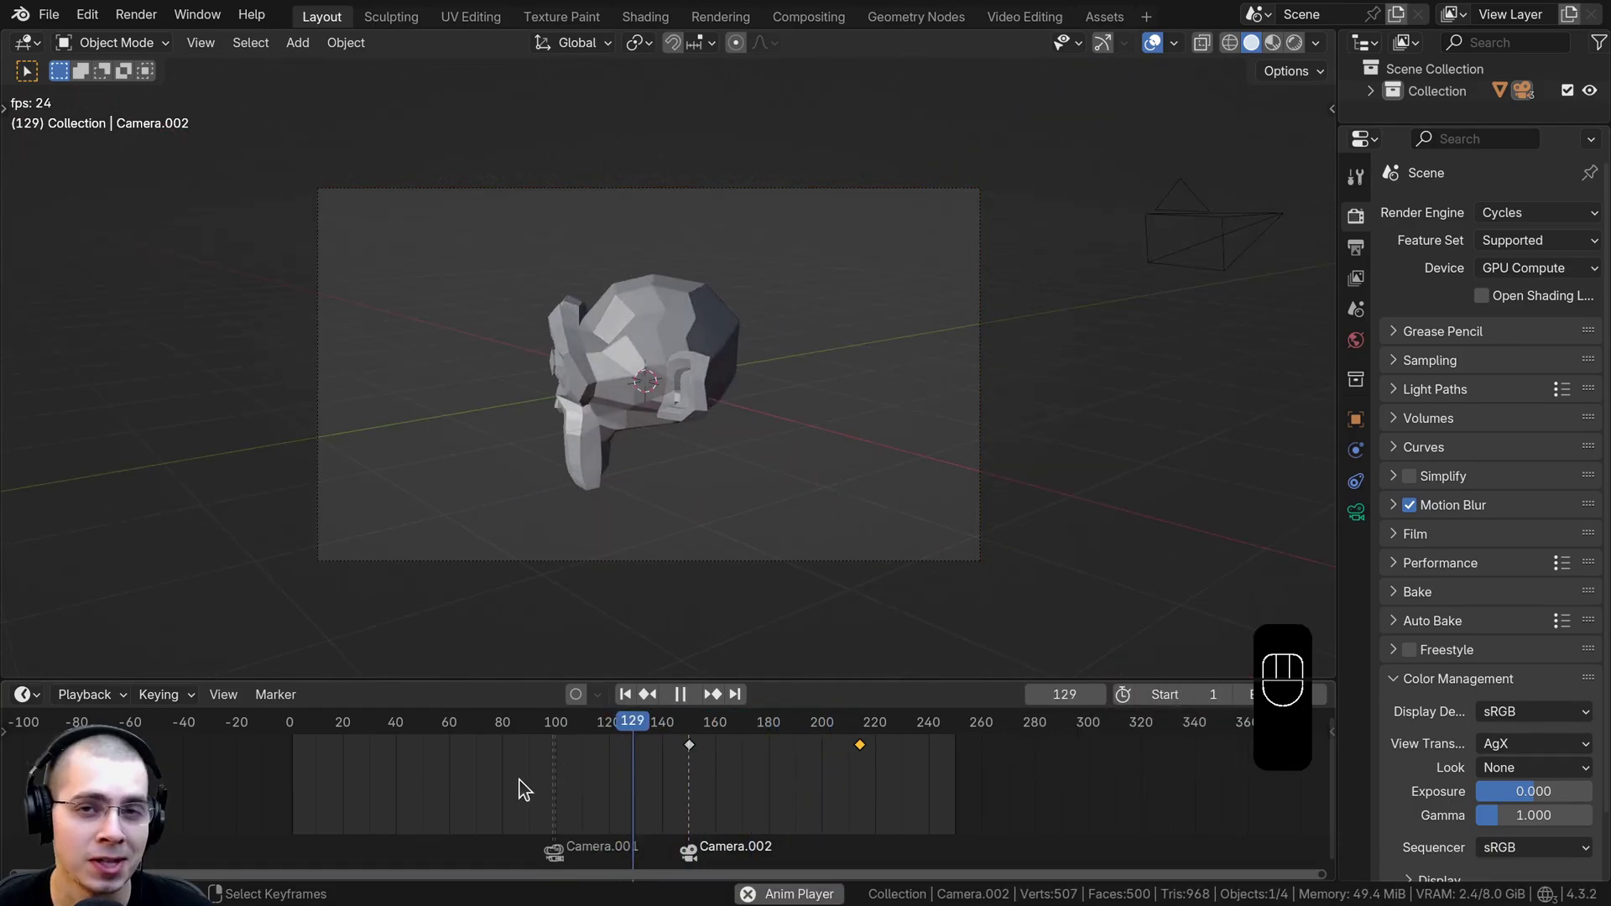
click(519, 778)
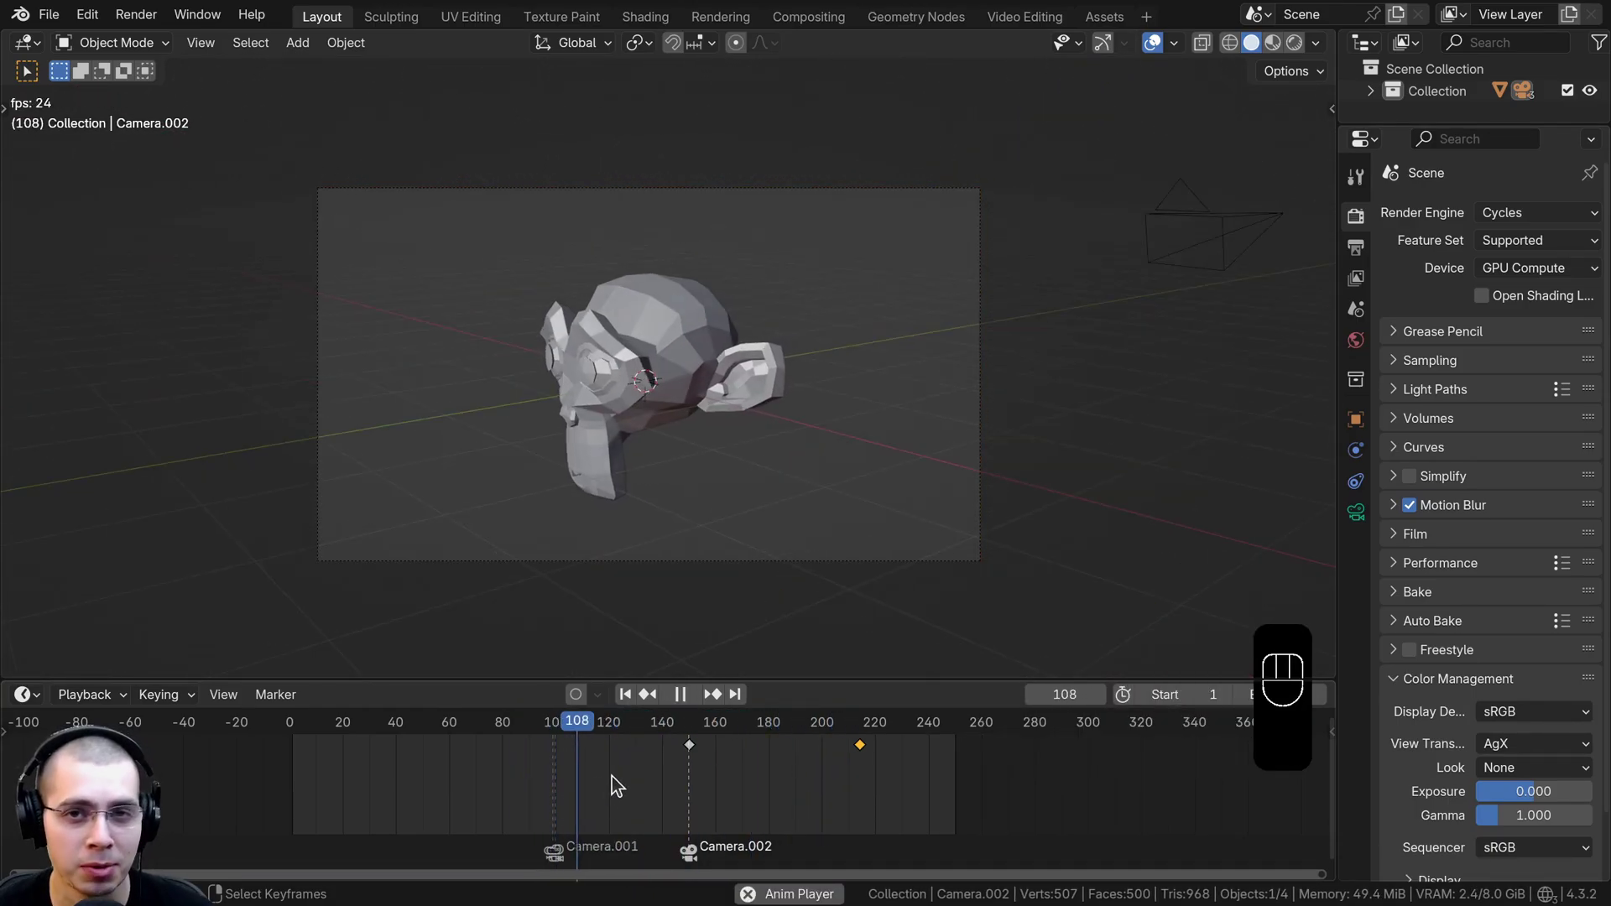